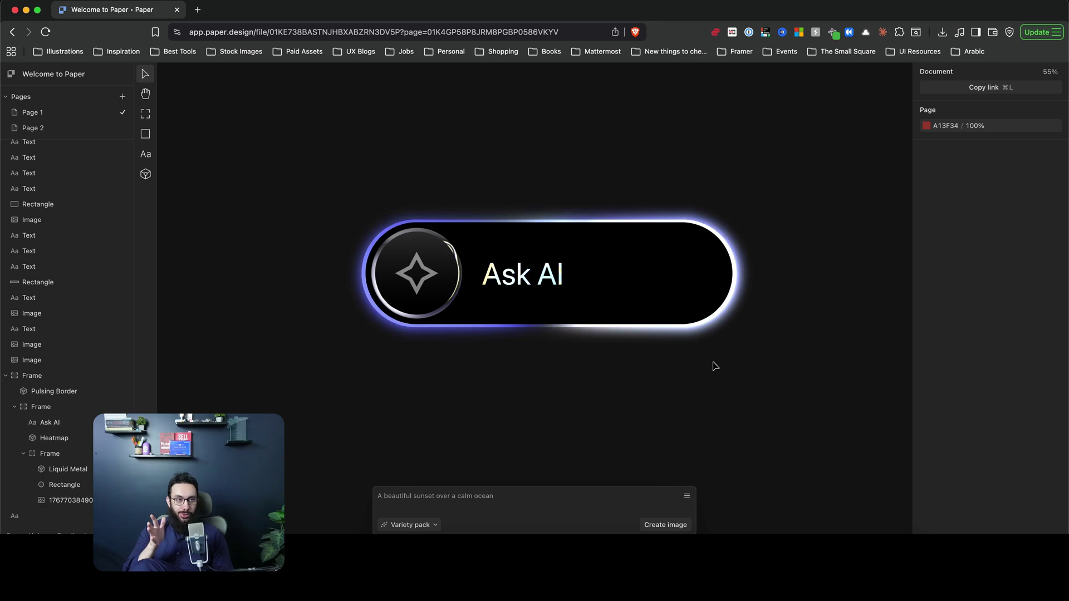
Review the liquid metal button and navigation bar animations in the open X posts as design references
key("super+grave")
scroll(505, 363, "down", 1)
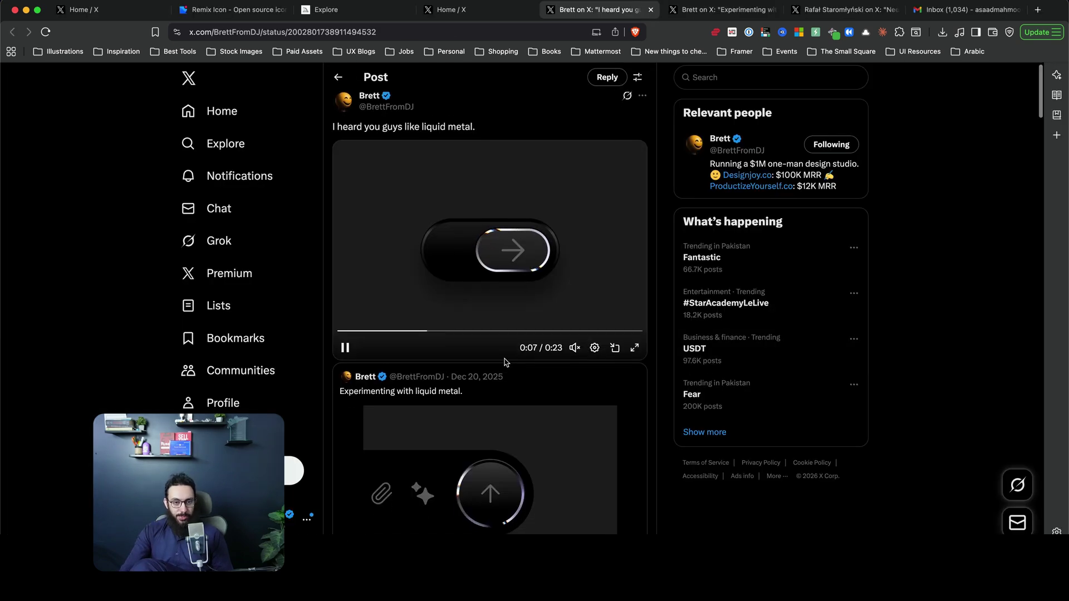
scroll(495, 360, "up", 1)
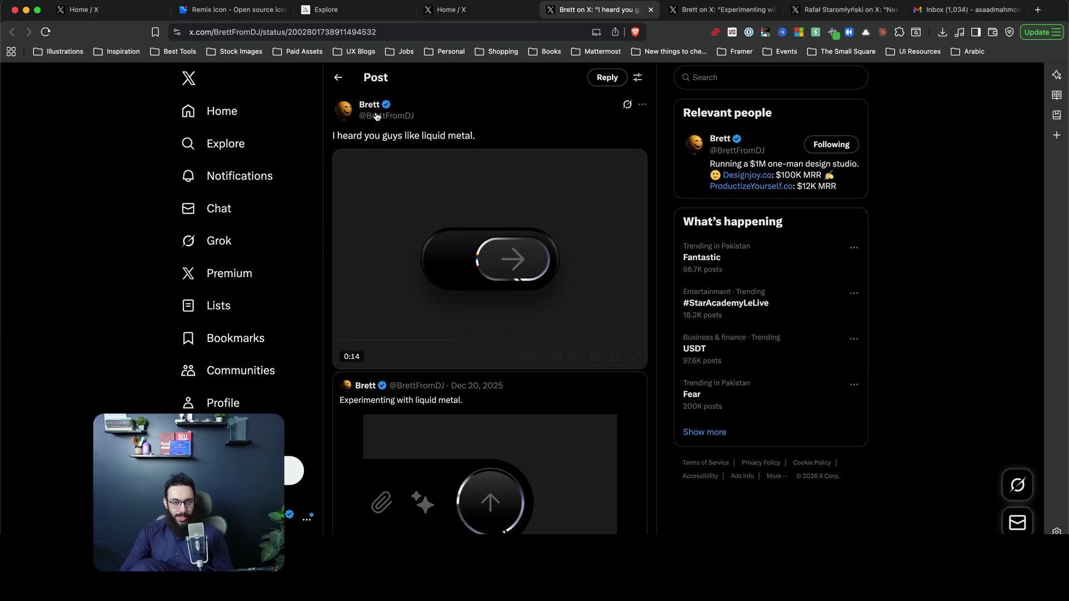
scroll(508, 248, "down", 6)
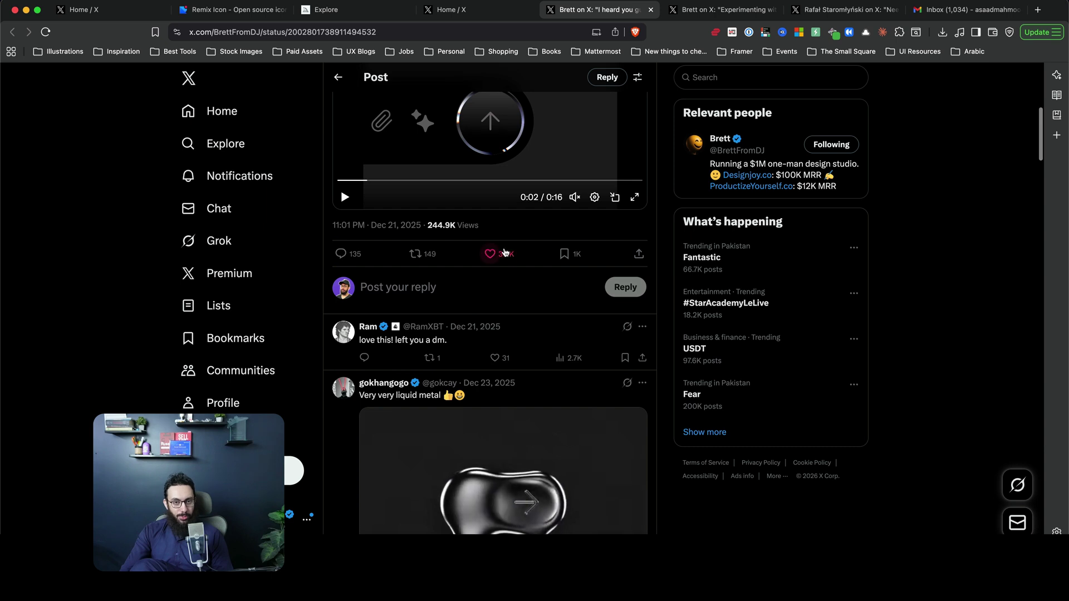
scroll(503, 251, "up", 6)
key("ctrl+Tab")
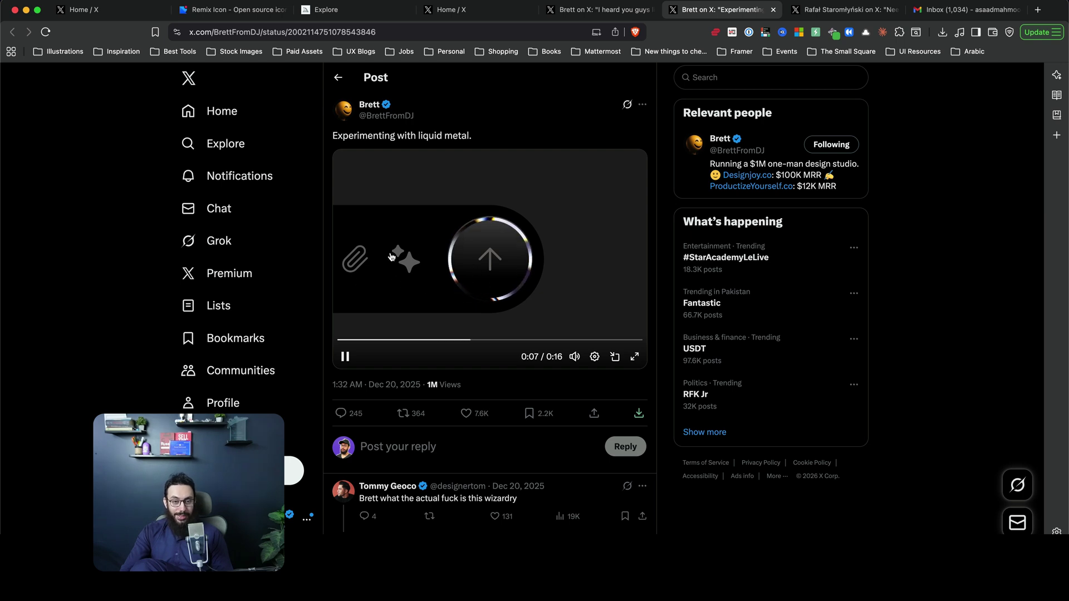
key("ctrl+Tab")
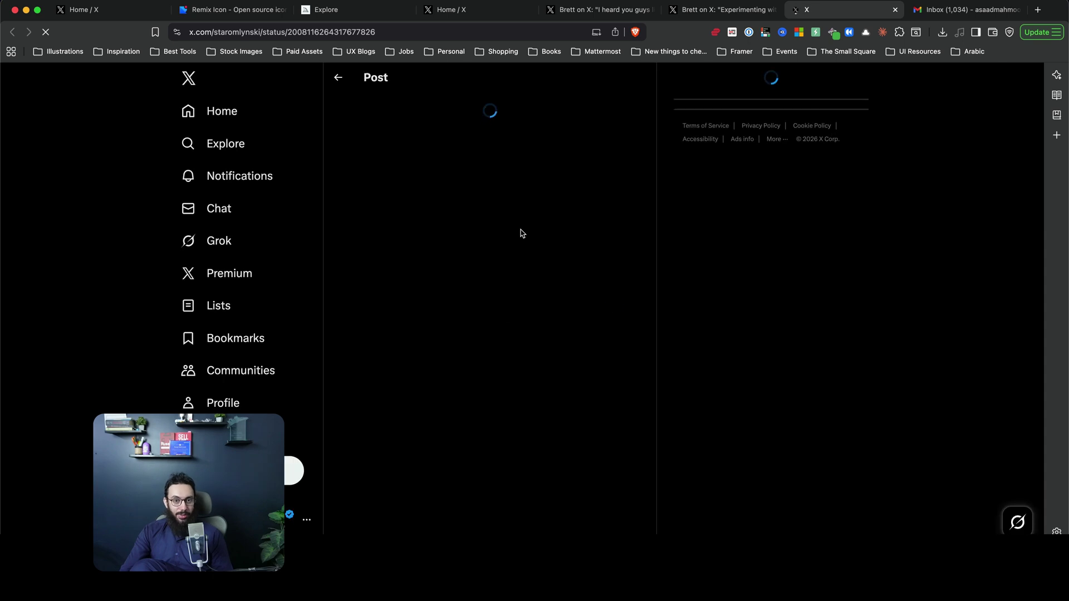
left_click(512, 245)
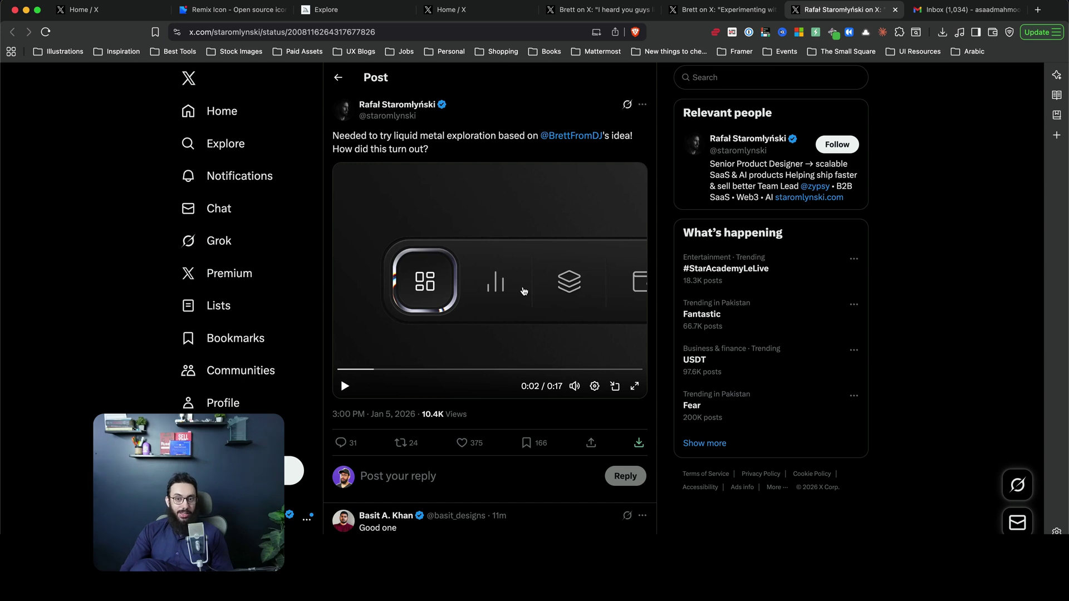
key("super+Tab")
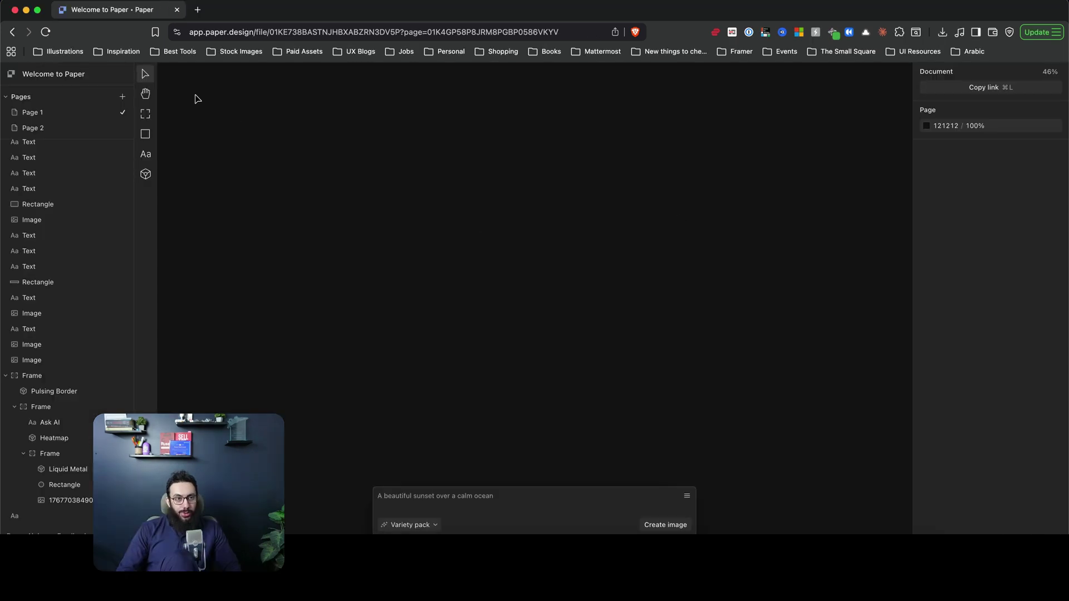
Open the paper.design website, look over its homepage, and return to the Welcome to Paper file
key("super+t")
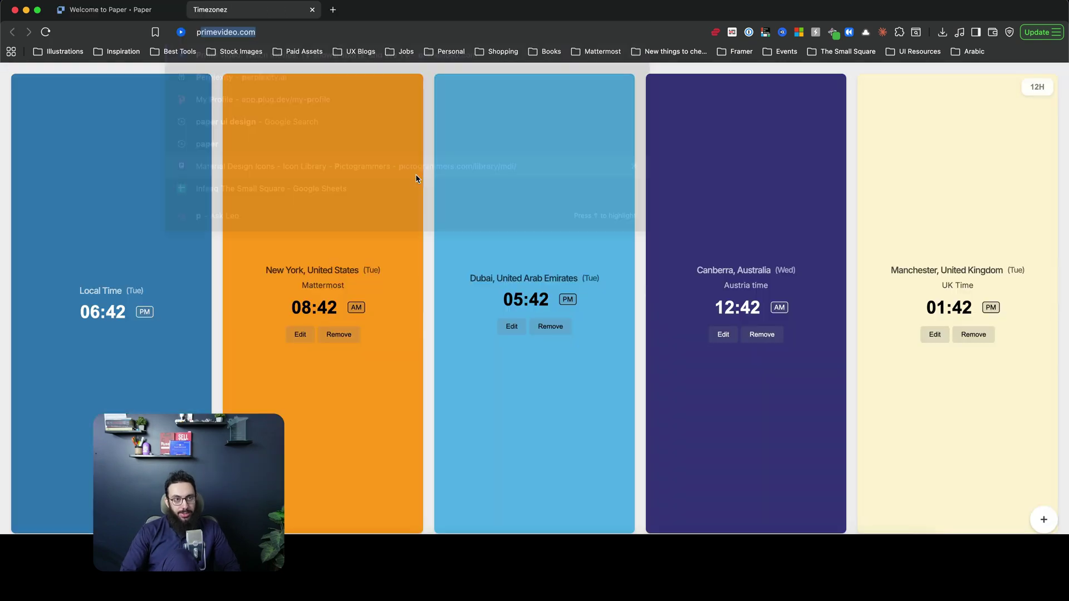
type("paper.design")
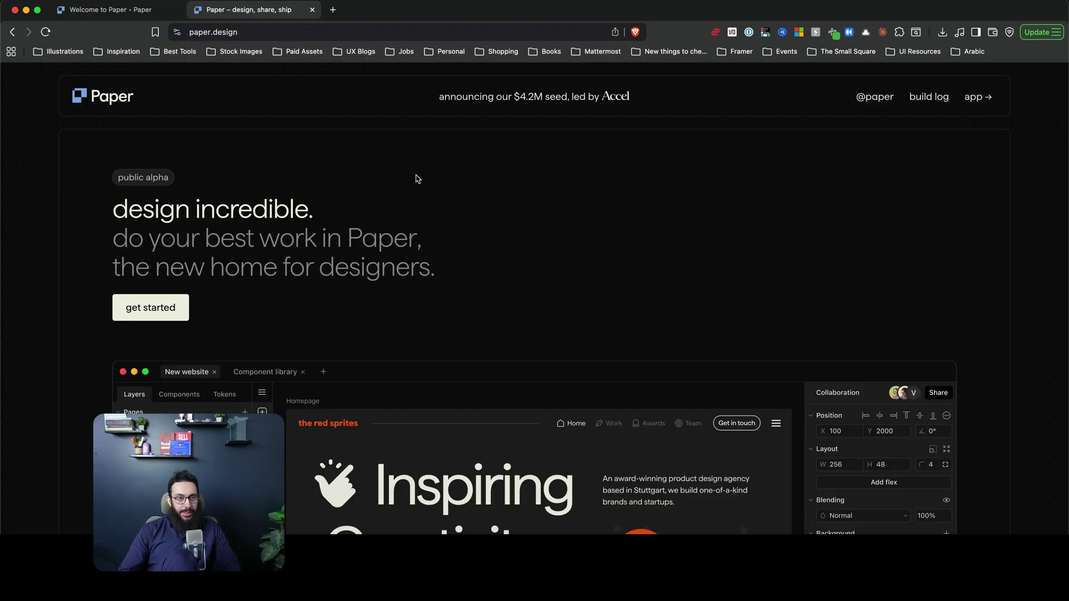
scroll(588, 396, "down", 7)
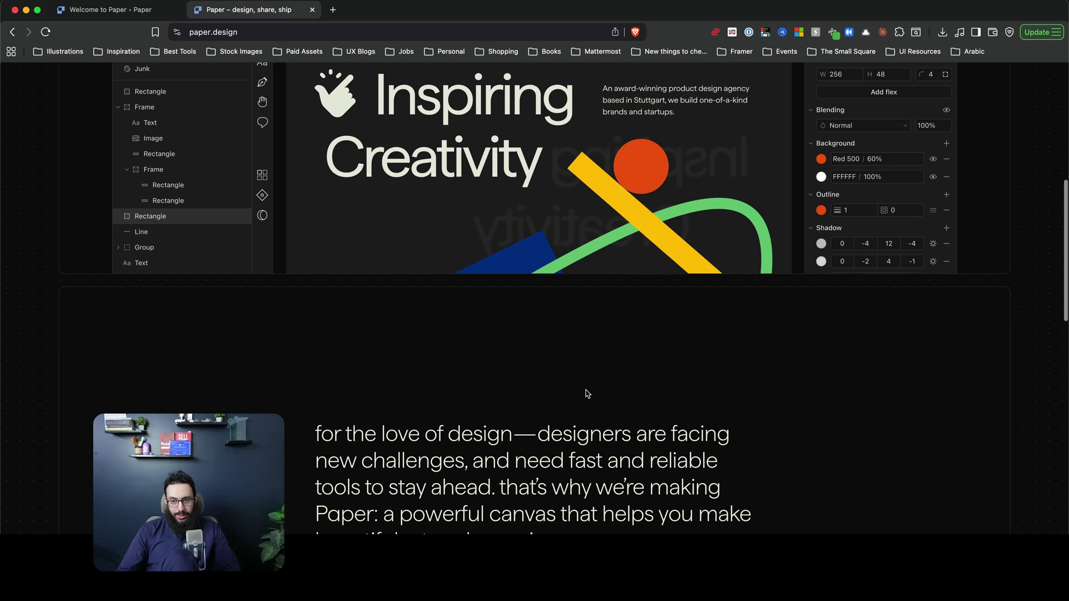
scroll(586, 395, "up", 4)
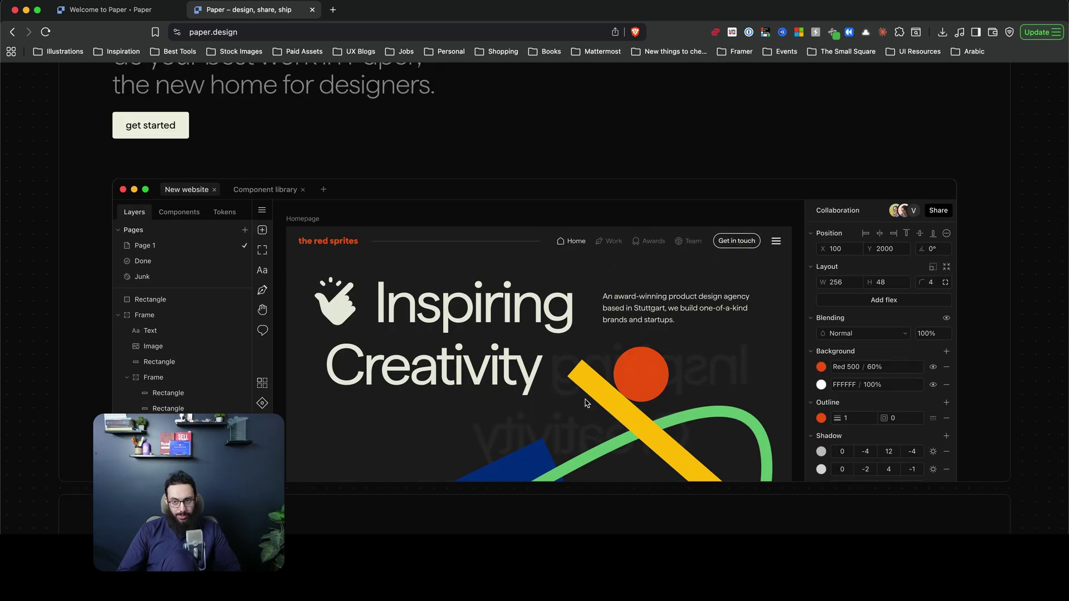
key("ctrl+shift+Tab")
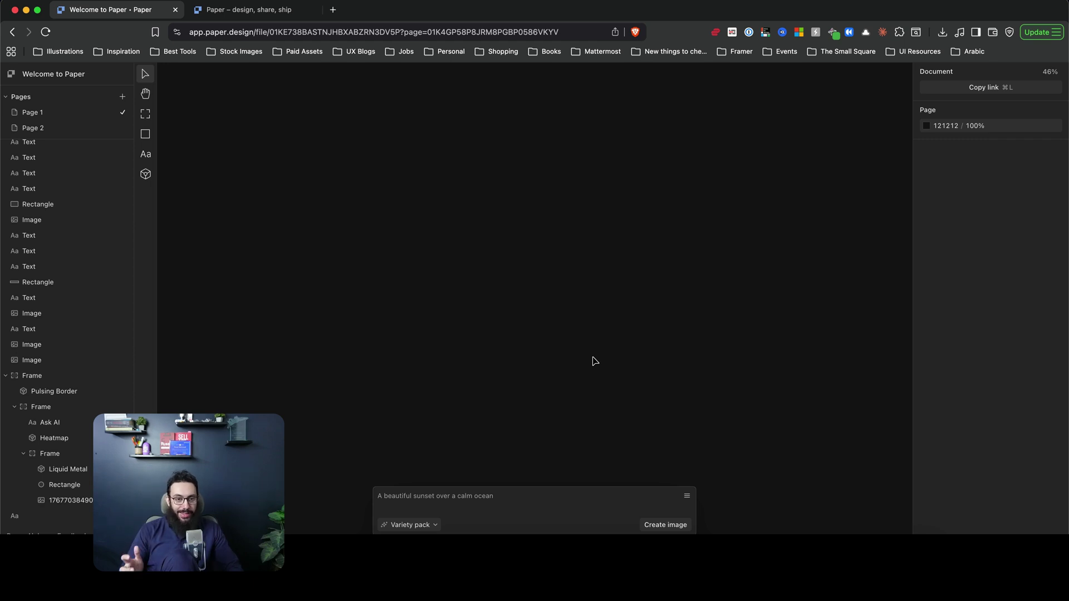
Draw a frame about 772 × 196 on an empty area of the canvas and round its corners to a full radius
key("f")
mouse_move(470, 231)
left_mouse_down()
mouse_move(601, 284)
mouse_move(668, 284)
left_mouse_up()
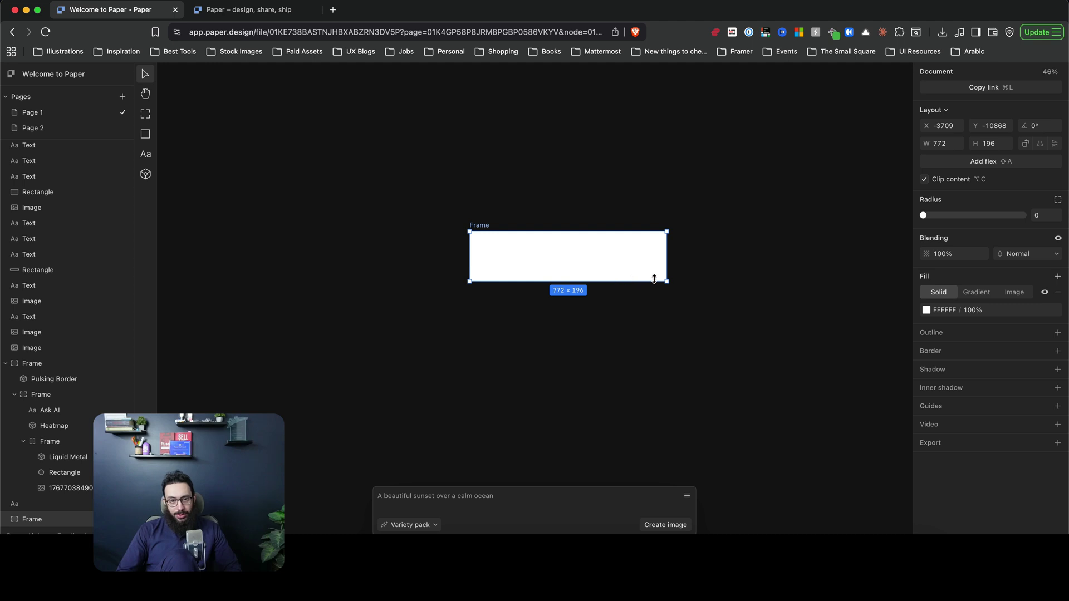
scroll(622, 269, "up", 5)
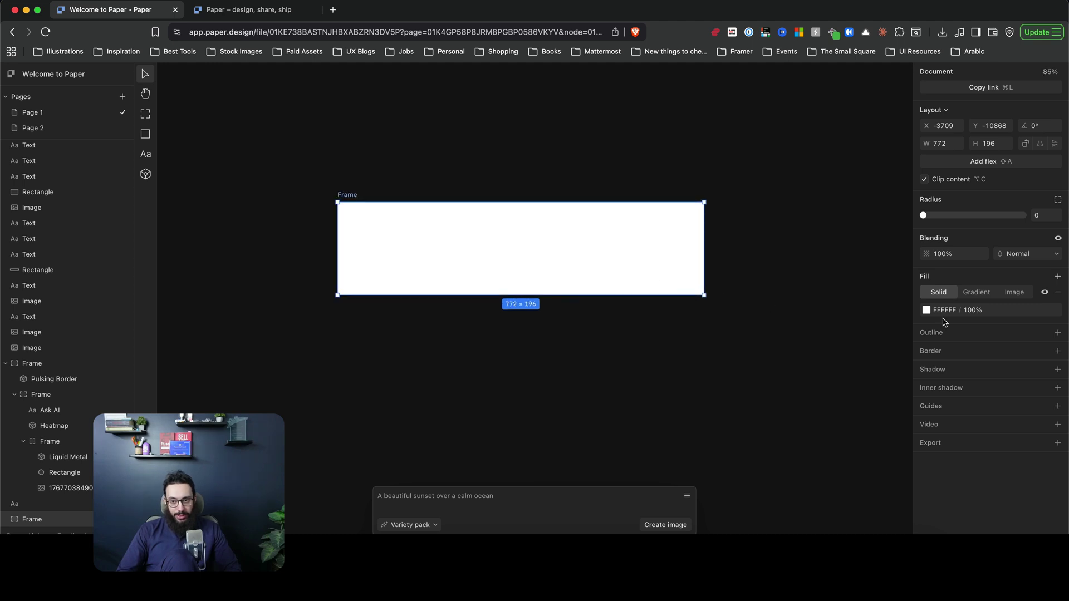
left_click_drag(927, 221, 1024, 218)
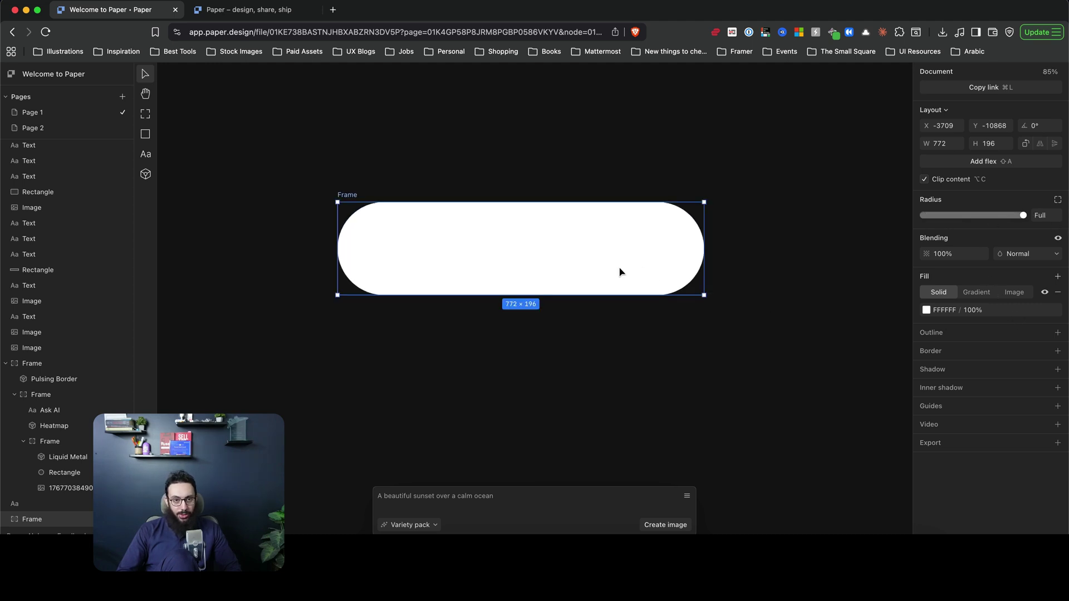
key("super+d")
scroll(706, 248, "right", 5)
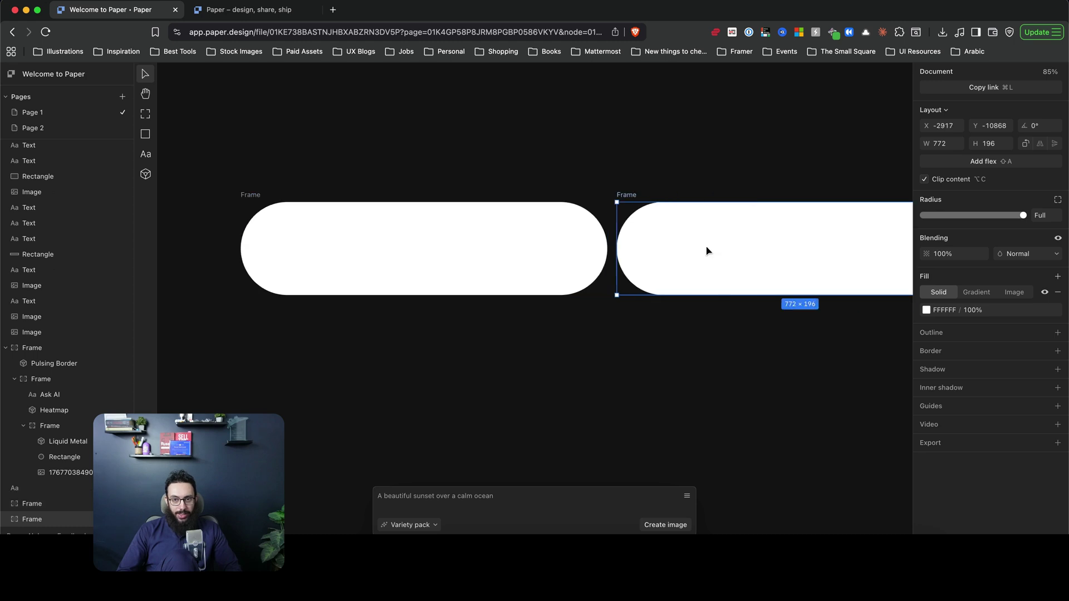
scroll(367, 251, "left", 5)
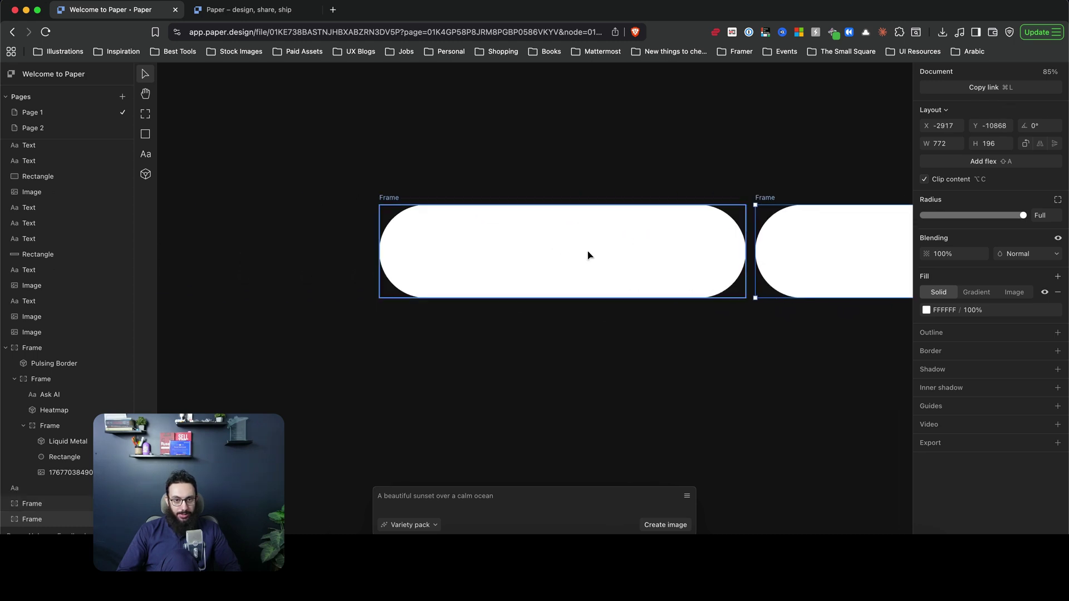
key("super+z")
left_click_drag(674, 250, 652, 252)
key("super+d")
key("BackSpace")
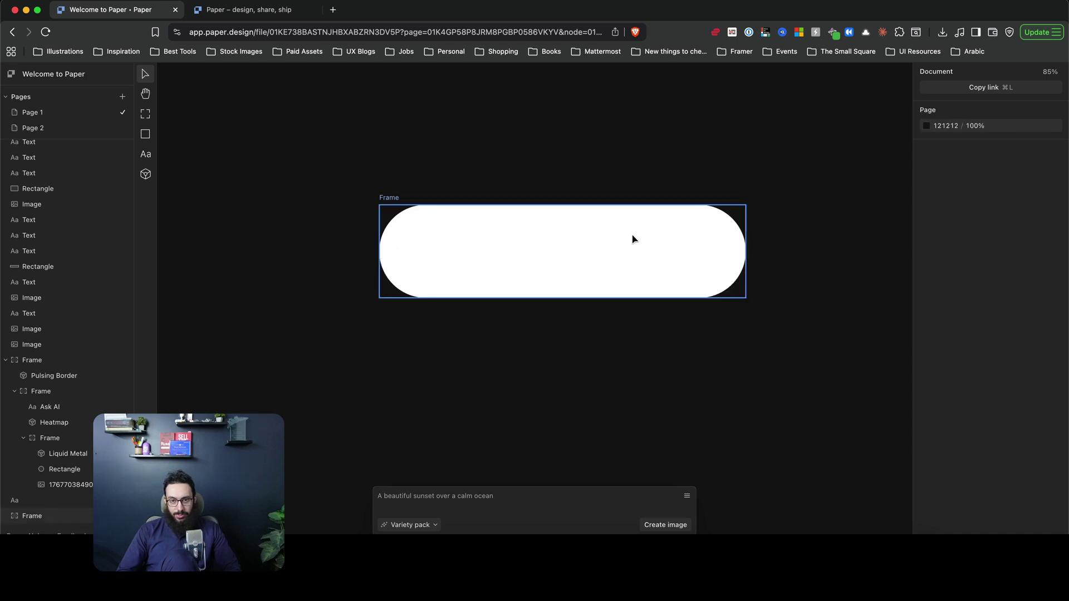
Set the white pill frame's fill to black, 000000
left_click(633, 238)
left_click(928, 311)
left_click_drag(720, 375, 722, 377)
key("super+z")
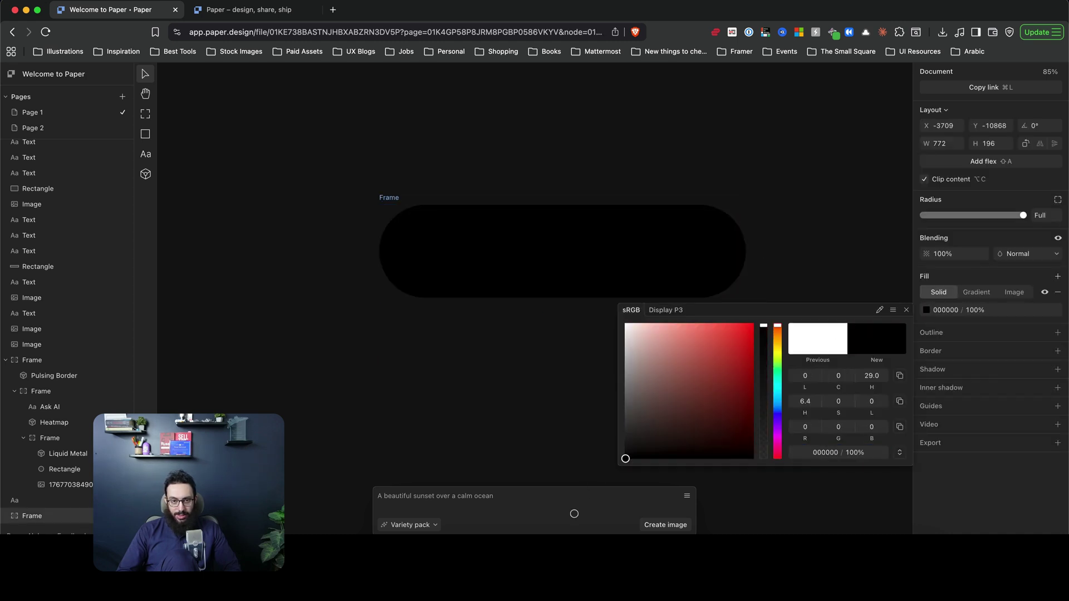
left_click(460, 370)
Nest a copy of the black pill frame, narrowed to about 269 × 196, inside the original and align it to the left edge
left_click(695, 248)
key("super+d")
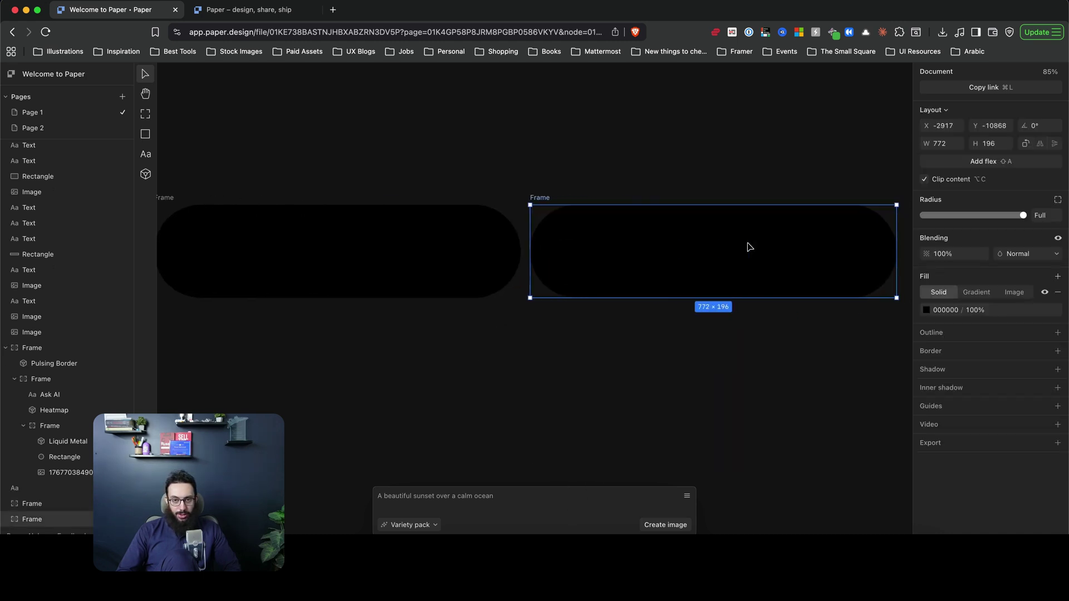
left_click_drag(895, 245, 654, 248)
key("BackSpace")
scroll(546, 305, "left", 5)
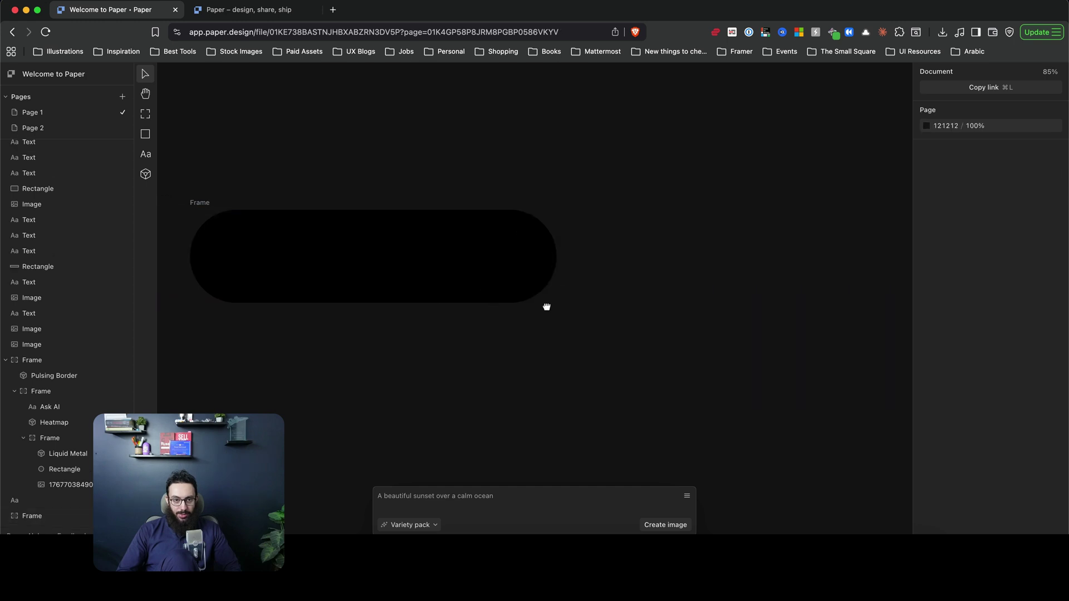
left_click(436, 215)
key("super+v")
scroll(492, 225, "up", 5)
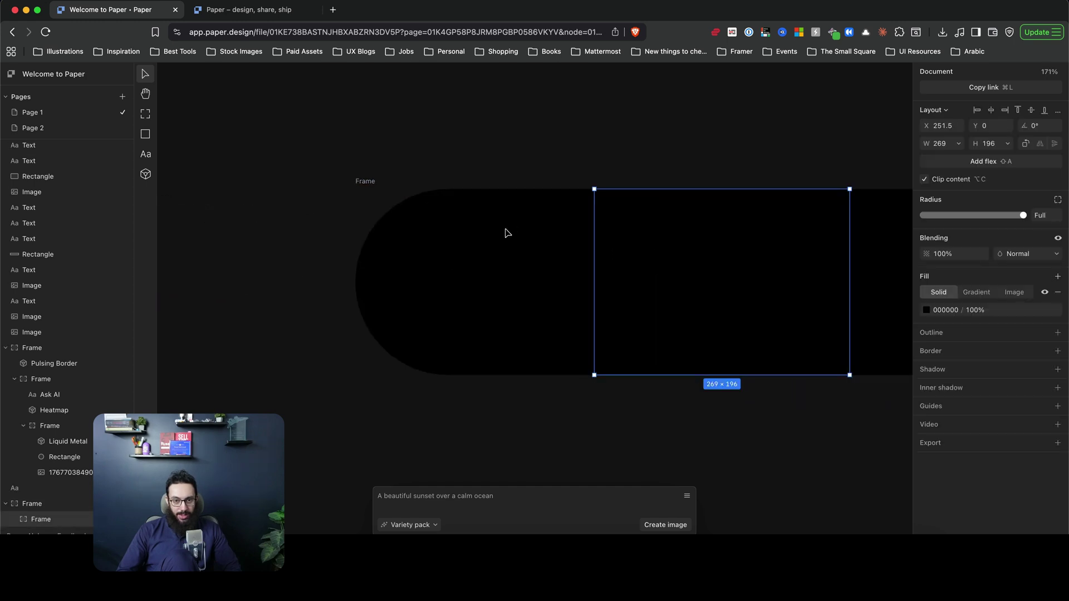
key("alt+a")
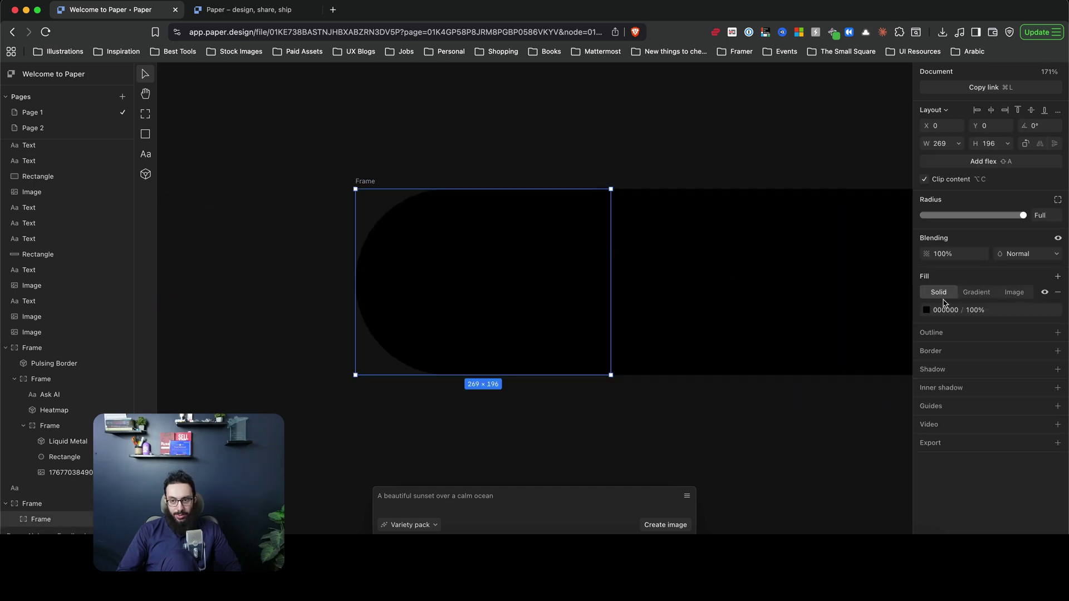
Change the nested frame's fill to dark grey, 2C2C2C
left_click(928, 312)
left_click_drag(707, 355, 631, 331)
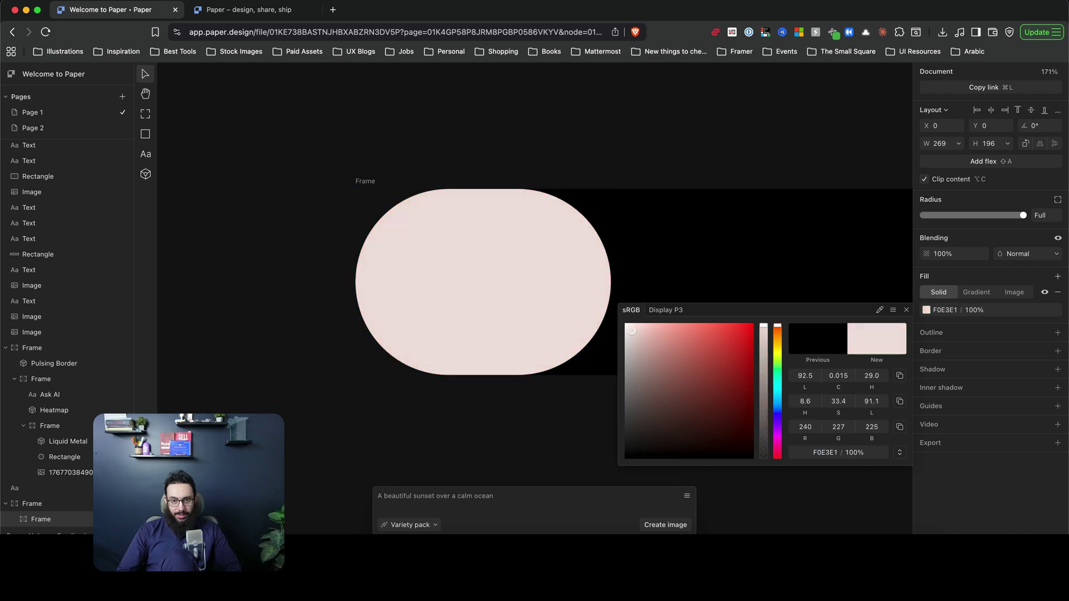
left_click_drag(681, 390, 597, 432)
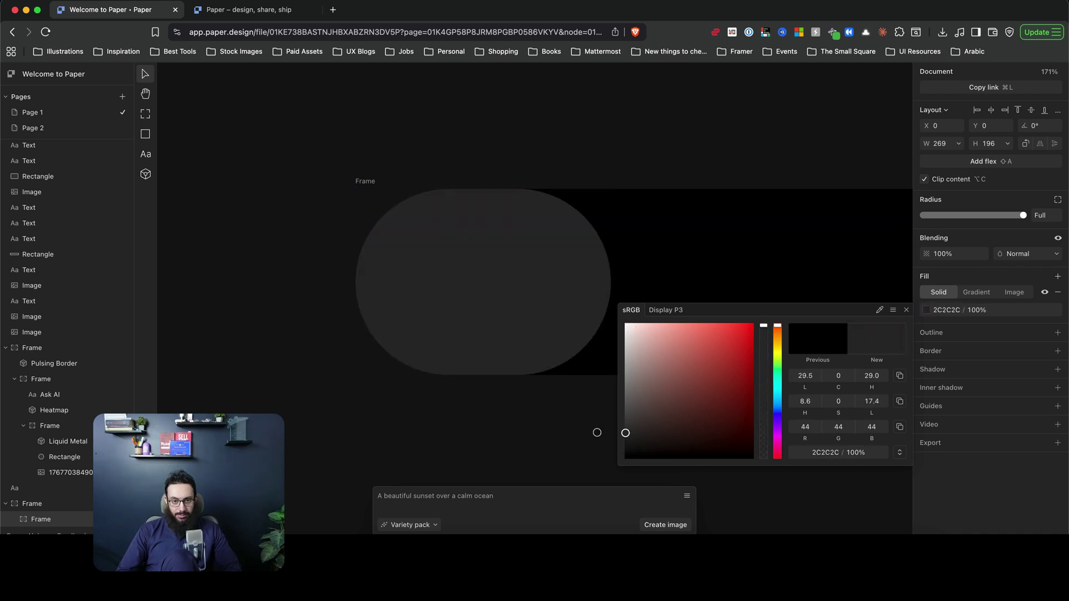
Set the nested grey frame's width to 196 so it forms a circle, and align it to the pill's left edge
left_click_drag(607, 292, 587, 298)
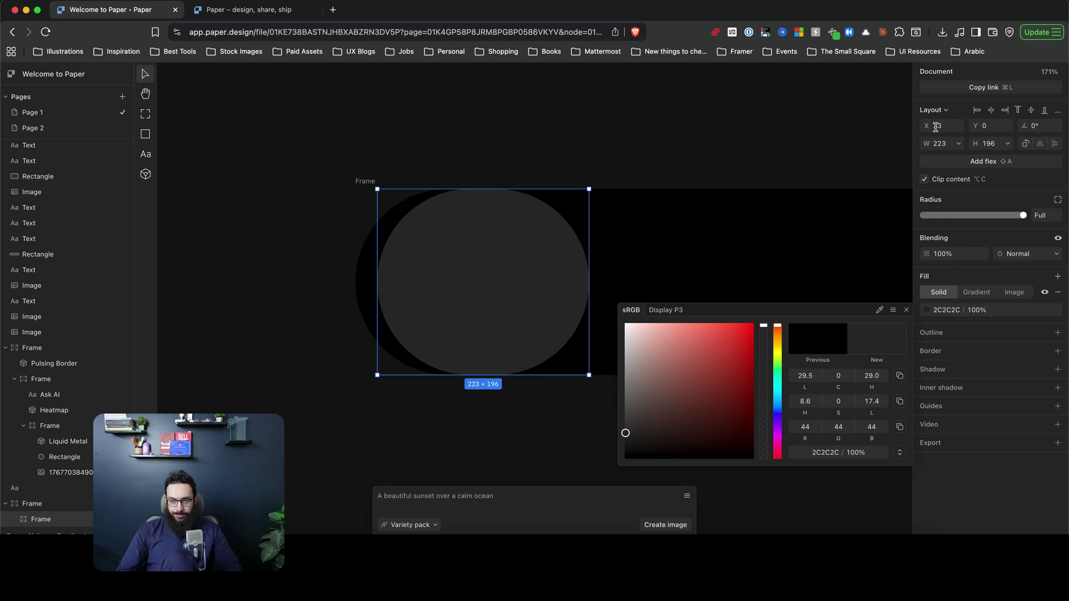
left_click(941, 144)
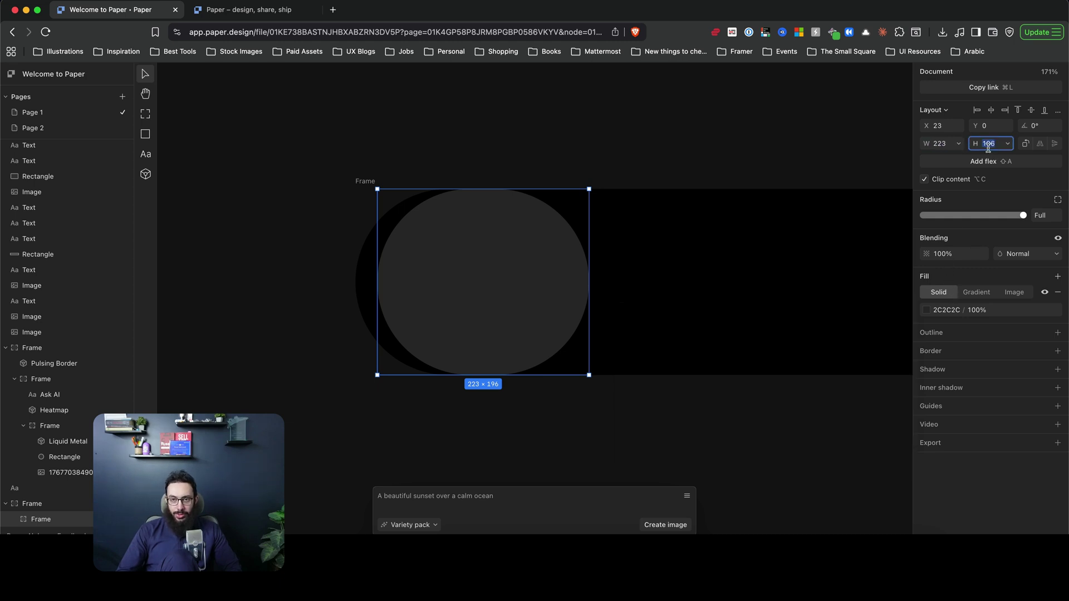
type("196")
key("Tab")
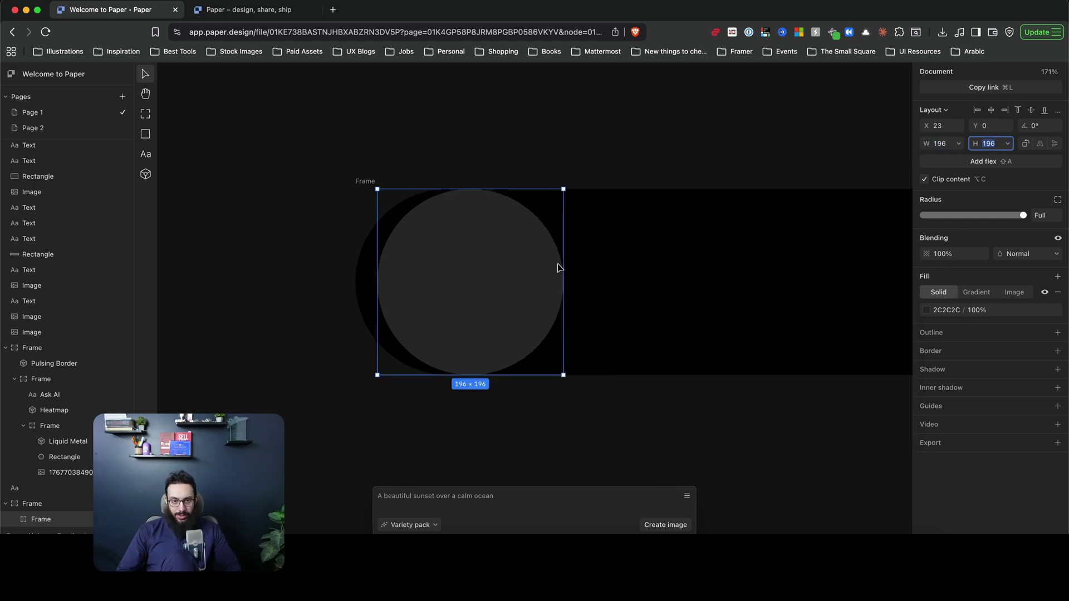
key("alt+a")
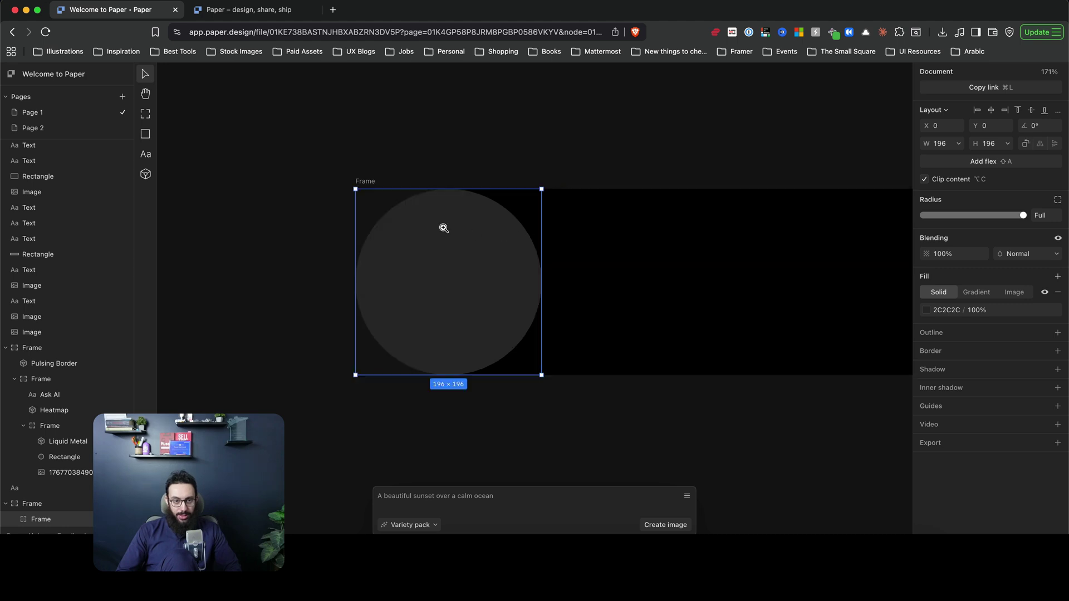
Examine the finished Ask AI button on the canvas, focusing on how its icon circle sits inside the pill
left_click(436, 236)
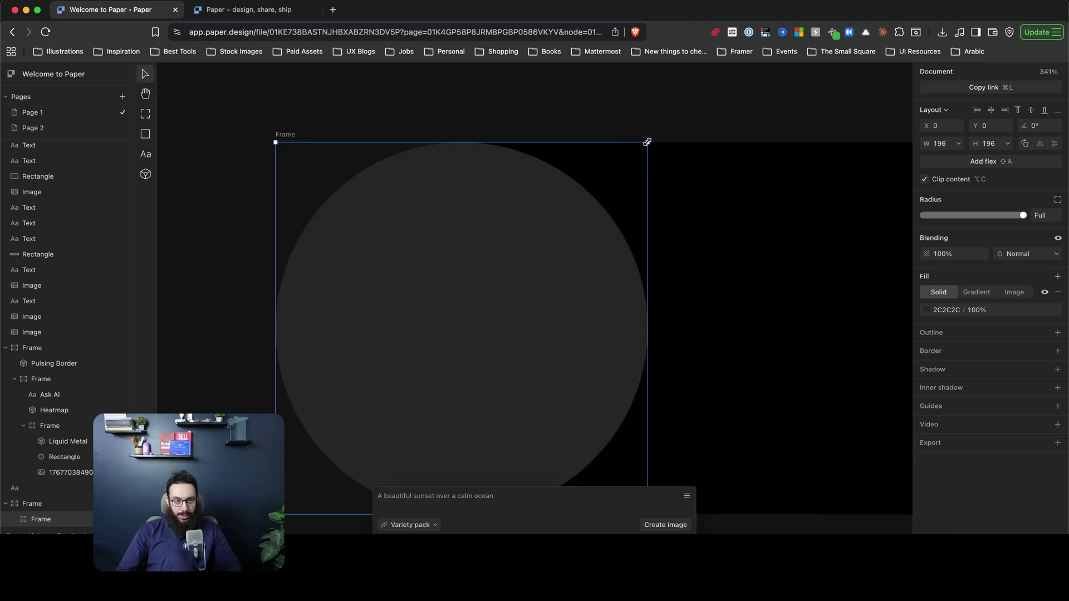
scroll(461, 223, "down", 5)
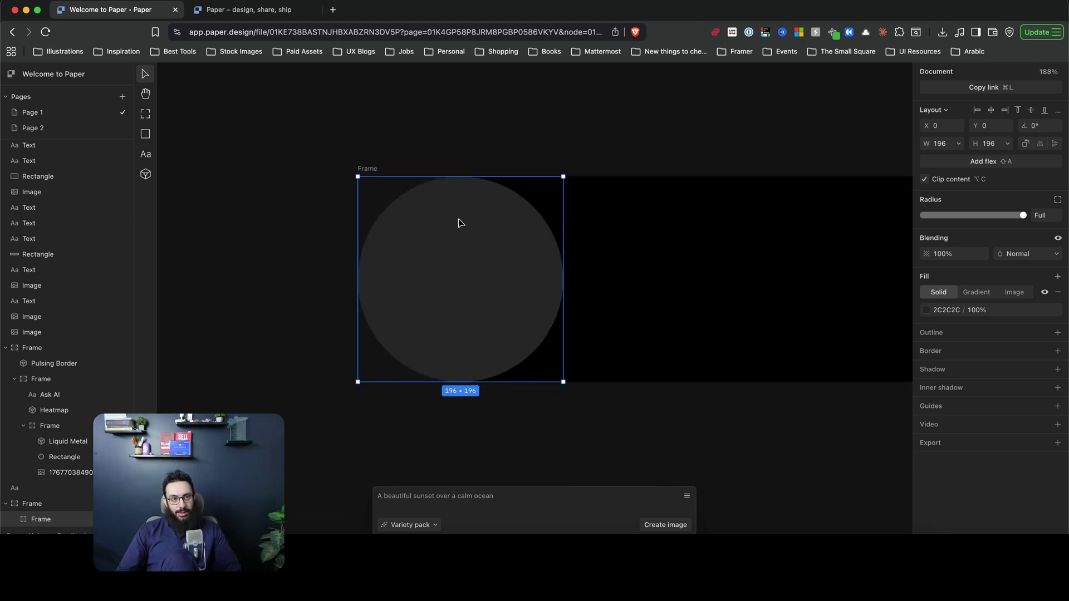
scroll(461, 223, "down", 5)
scroll(471, 231, "down", 10)
scroll(471, 230, "down", 3)
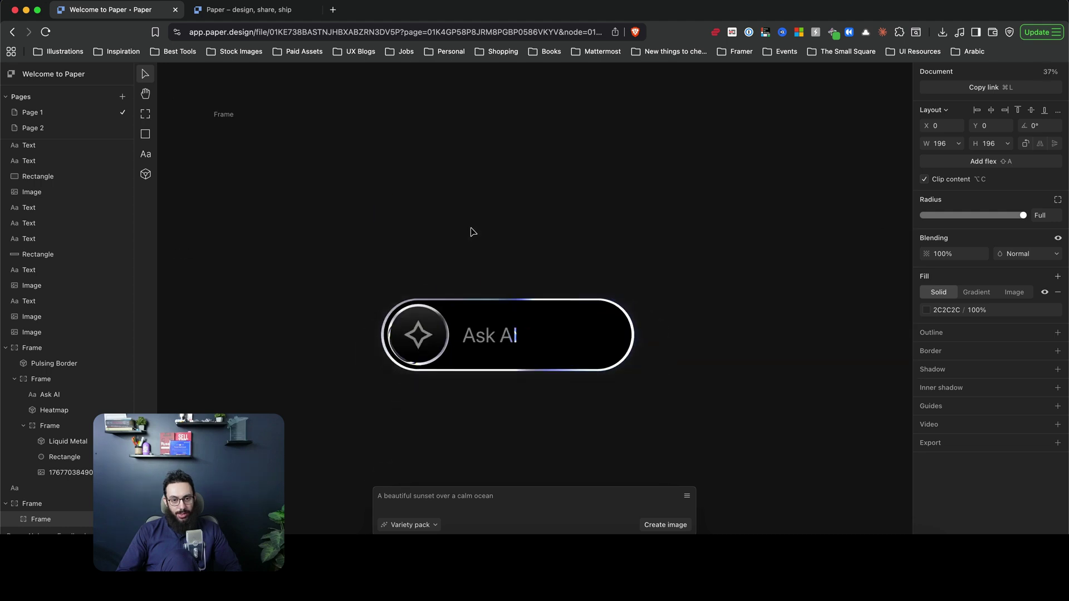
scroll(418, 355, "up", 4)
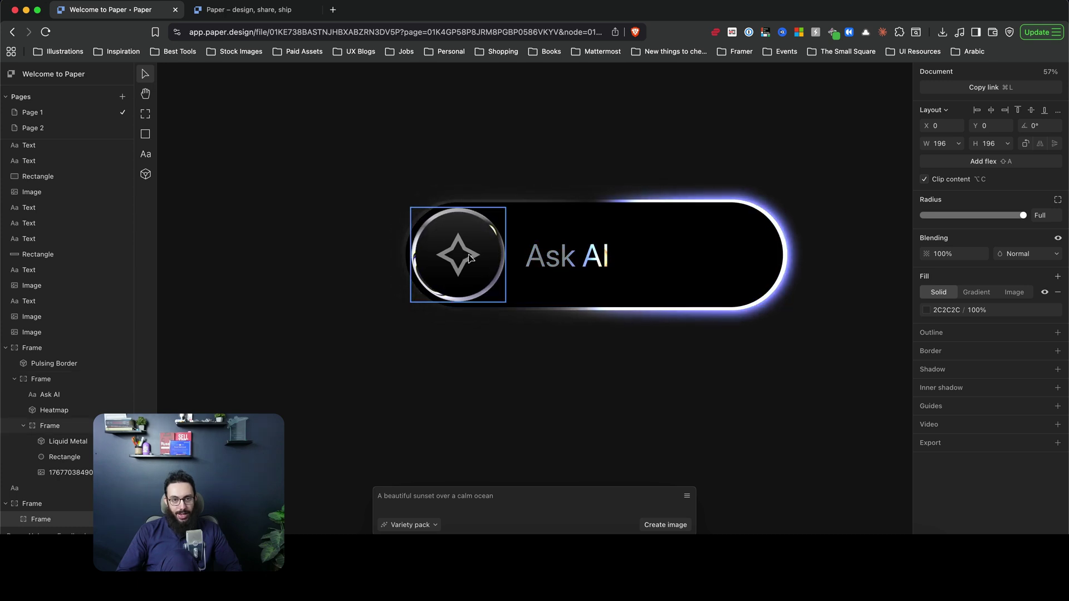
scroll(461, 286, "up", 5)
Nudge the grey circle 10 px to the right inside the black pill
key("shift+2")
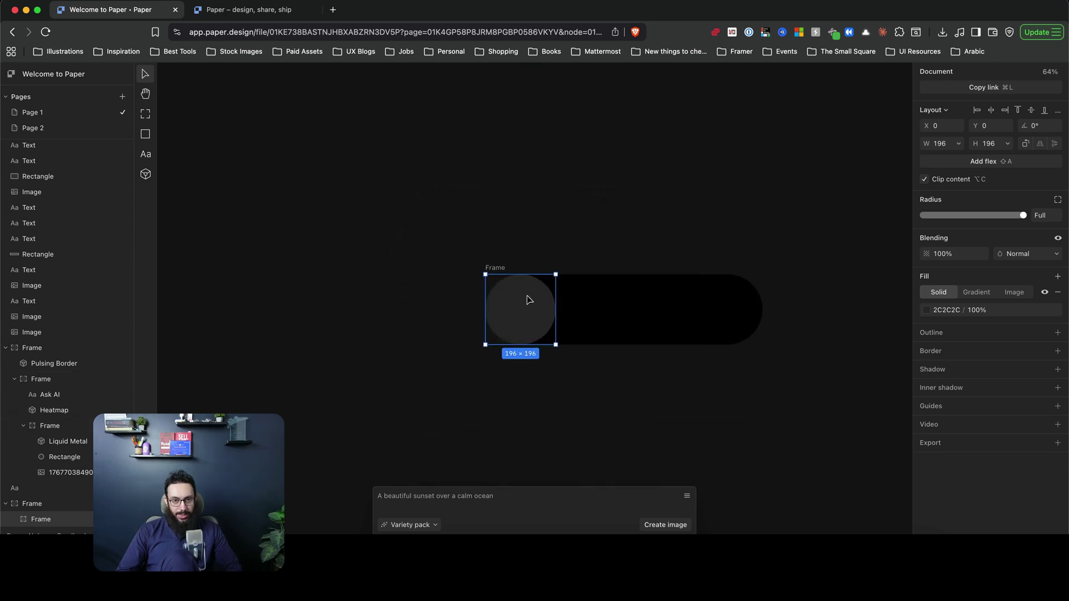
key("shift+Right")
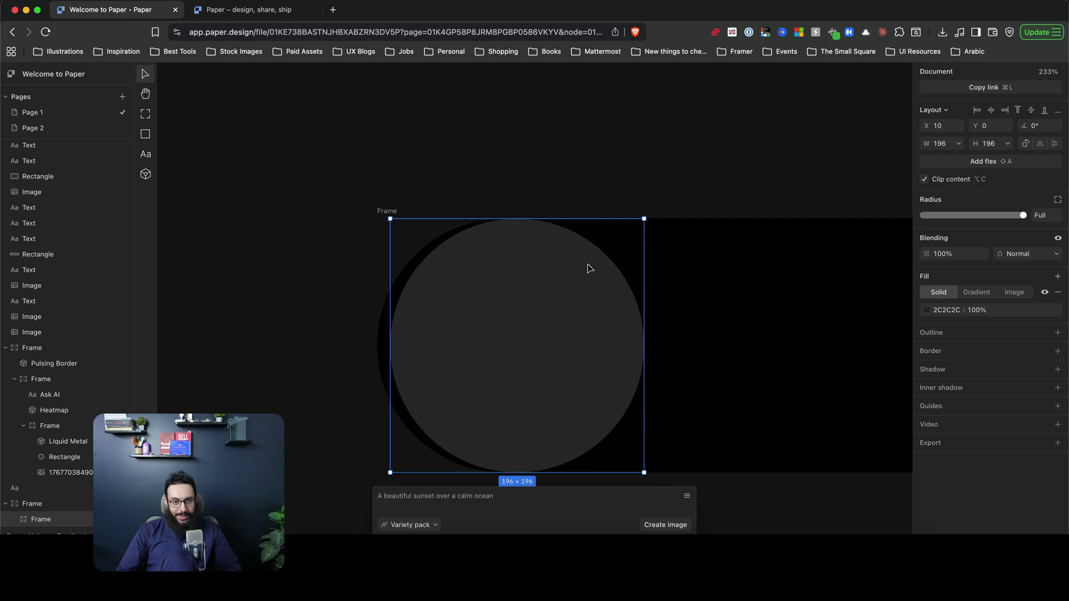
Shrink the grey circle evenly about its centre to 178 × 178, and insert a Liquid Metal shader on the canvas
left_click_drag(643, 241, 631, 250)
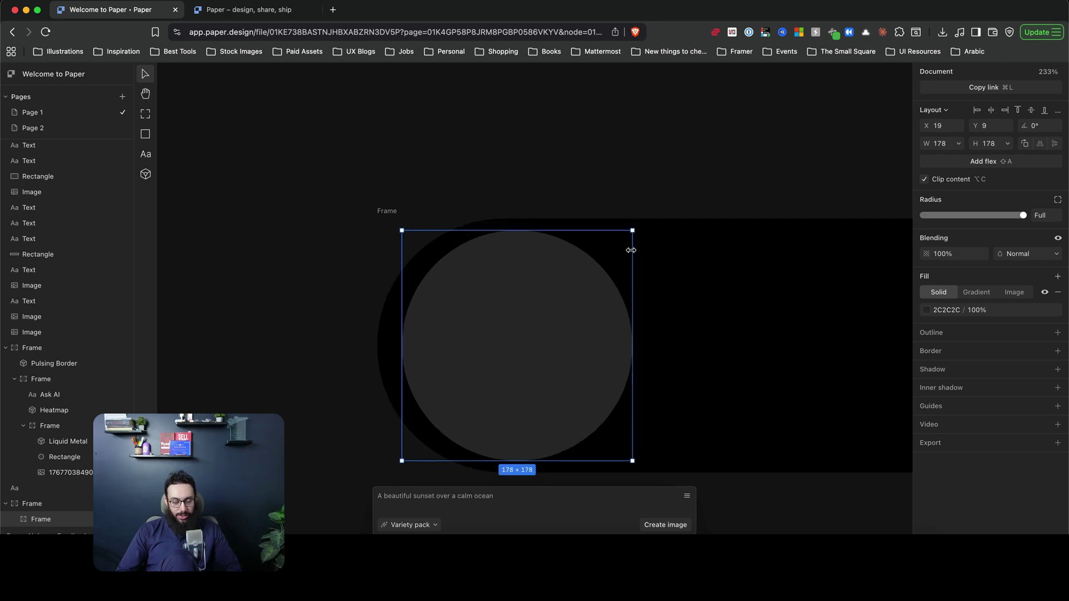
left_click(146, 174)
scroll(480, 278, "up", 5)
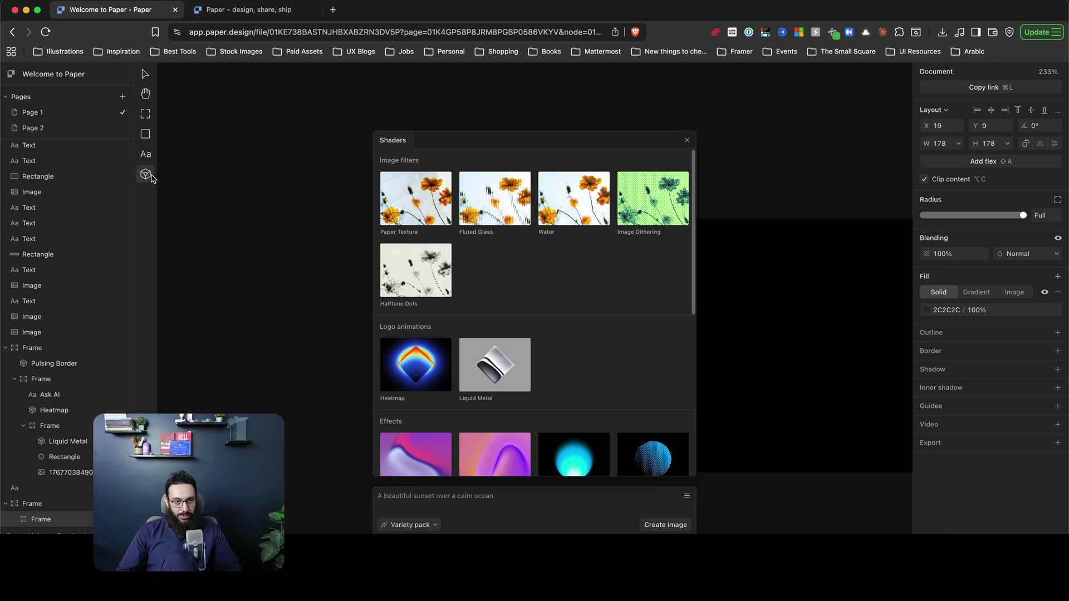
left_click(465, 372)
scroll(251, 267, "down", 10)
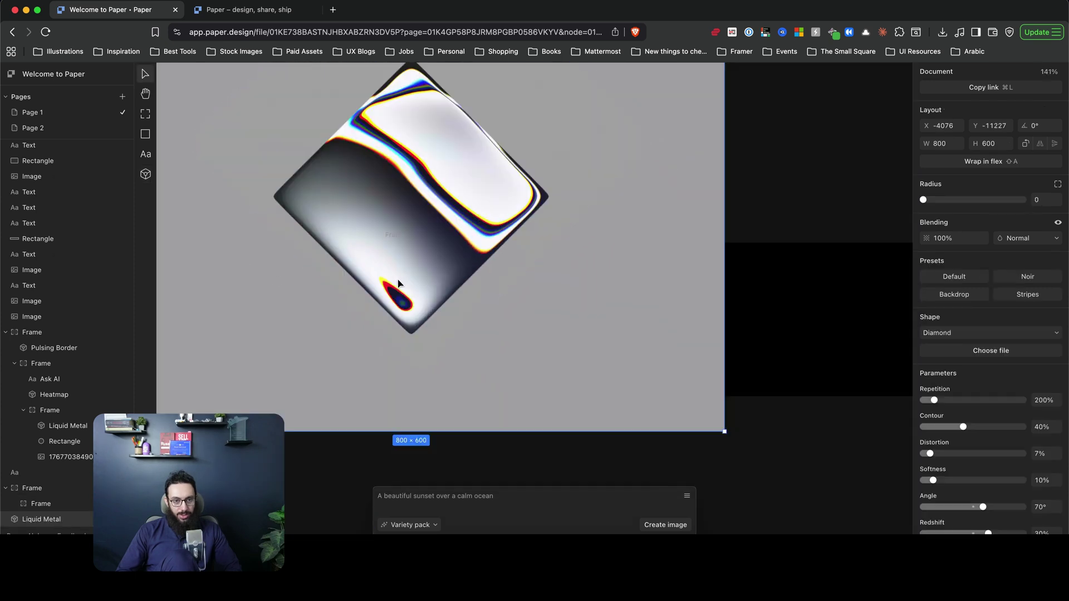
Set the Liquid Metal shader's background fill opacity to 0%
scroll(978, 367, "down", 6)
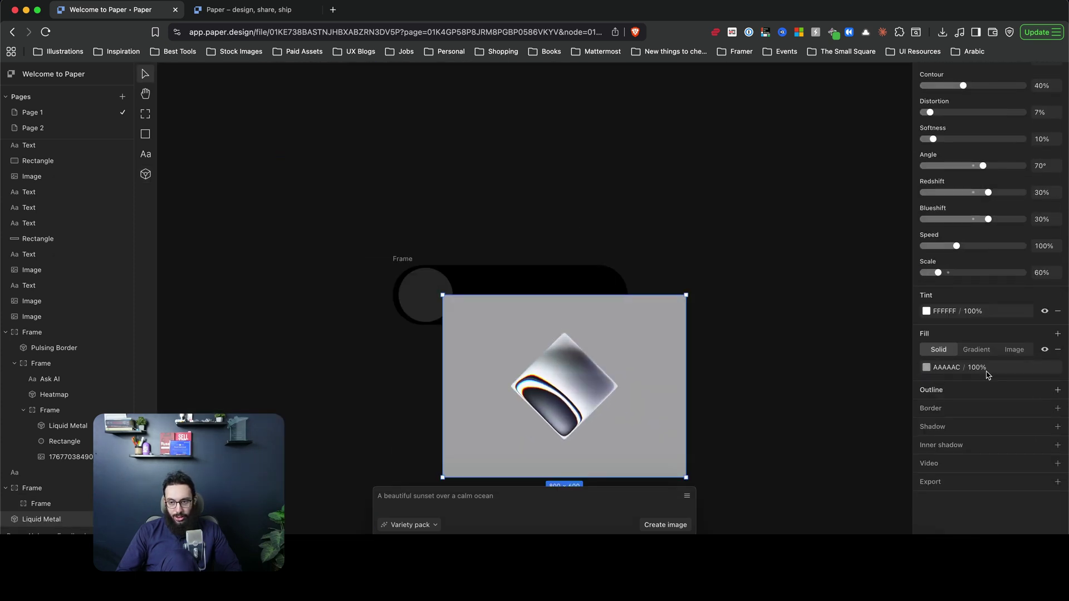
left_click(926, 368)
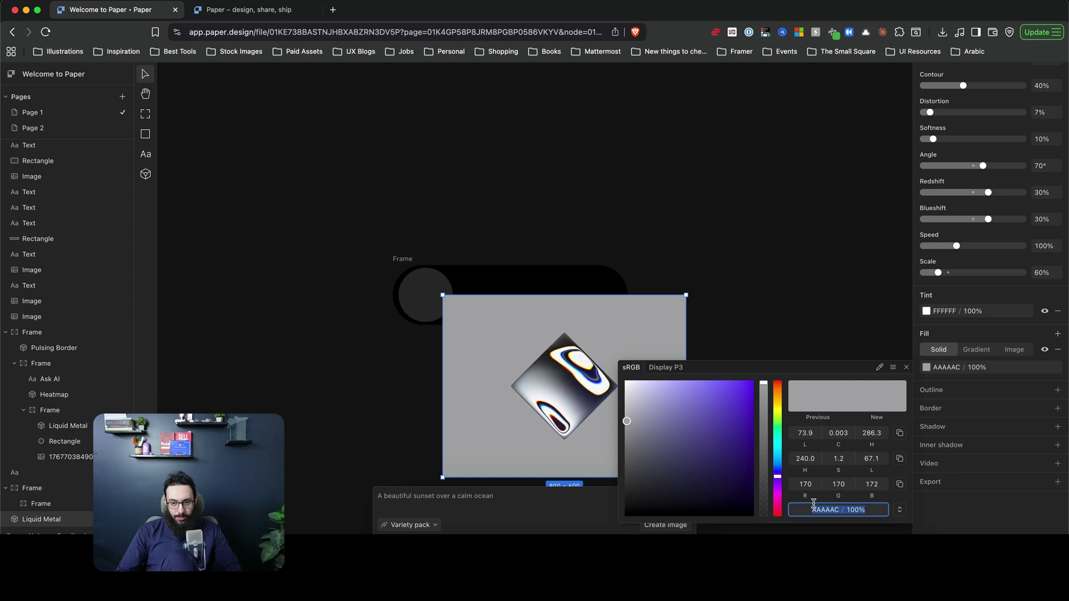
left_click_drag(846, 510, 887, 511)
type("0")
key("Return")
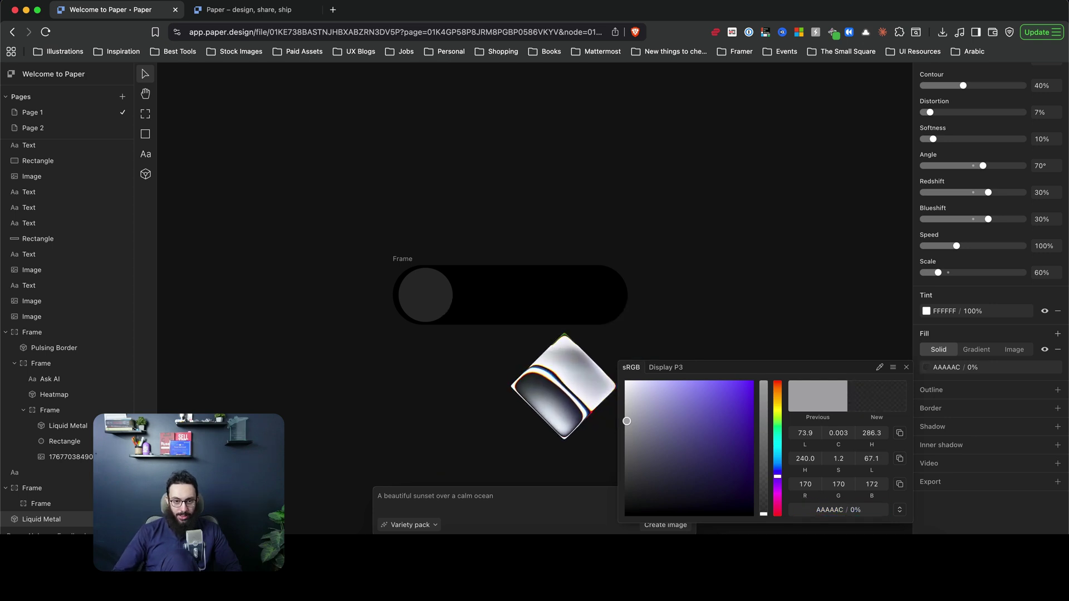
Change the Liquid Metal shader's shape to Circle
scroll(997, 312, "up", 5)
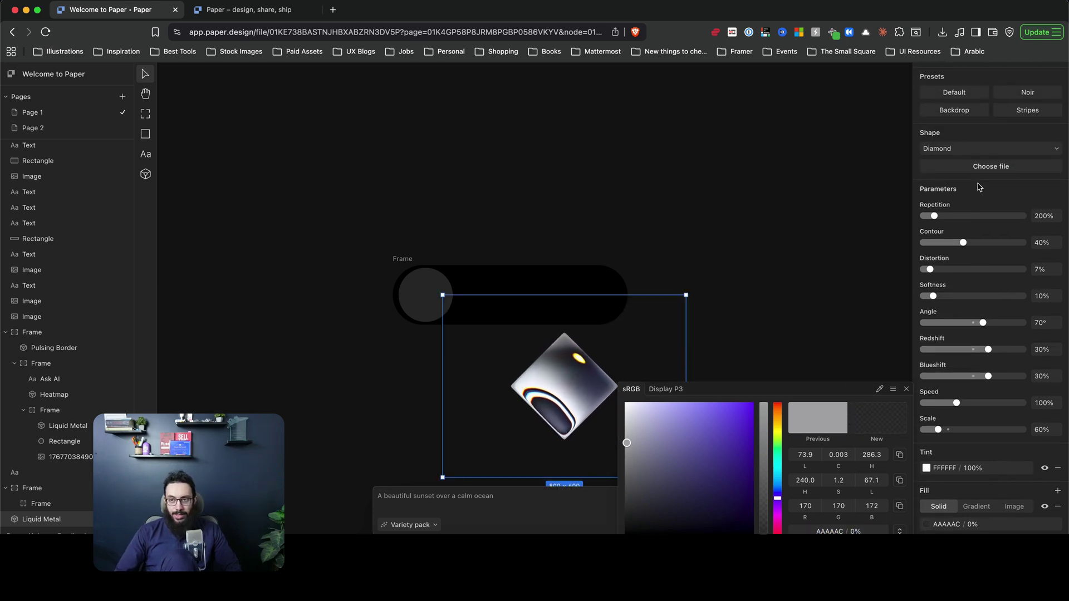
left_click(980, 150)
left_click(980, 149)
left_click(956, 179)
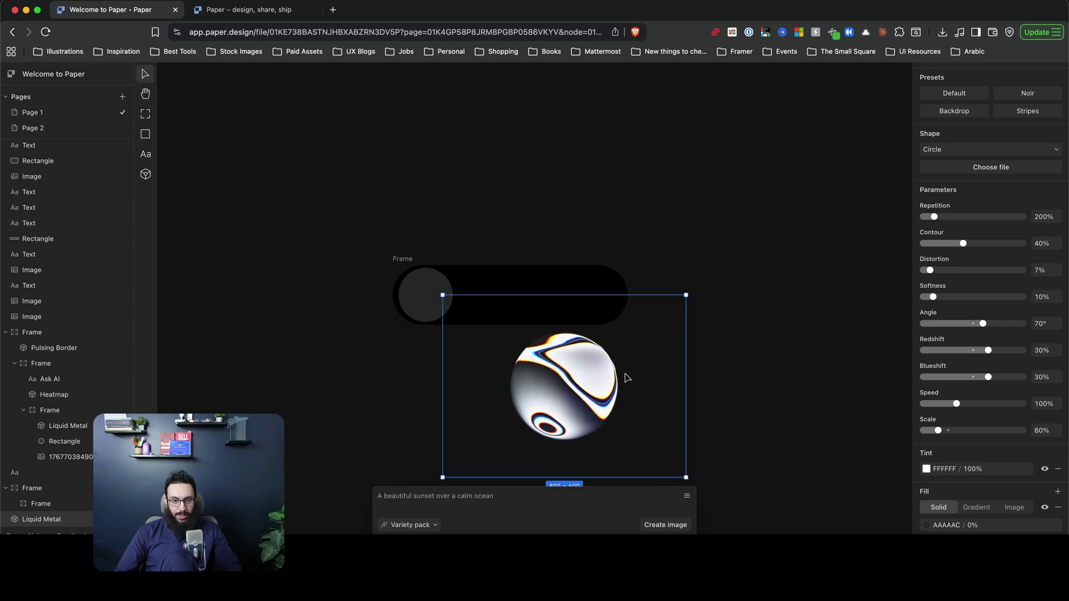
Place the liquid metal circle over the pill's grey circle and scale it about its centre to 422 × 316
left_click_drag(585, 384, 447, 294)
scroll(446, 293, "up", 5)
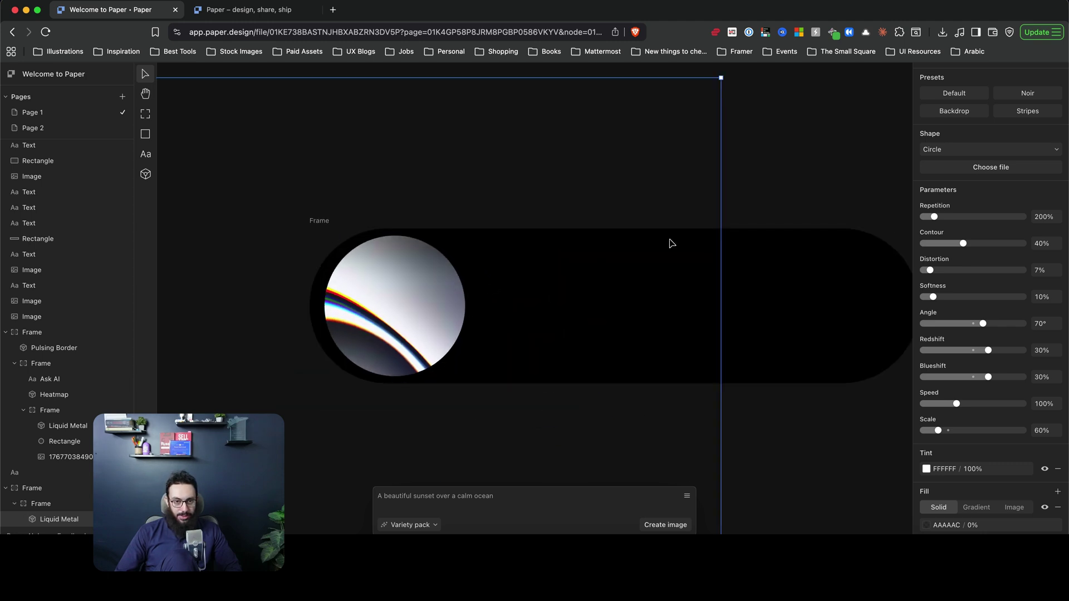
left_click_drag(722, 216, 563, 280)
Move the Liquid Metal layer out of the grey circle's frame to sit behind it, and shrink the grey circle to 176 × 176
scroll(45, 504, "down", 1)
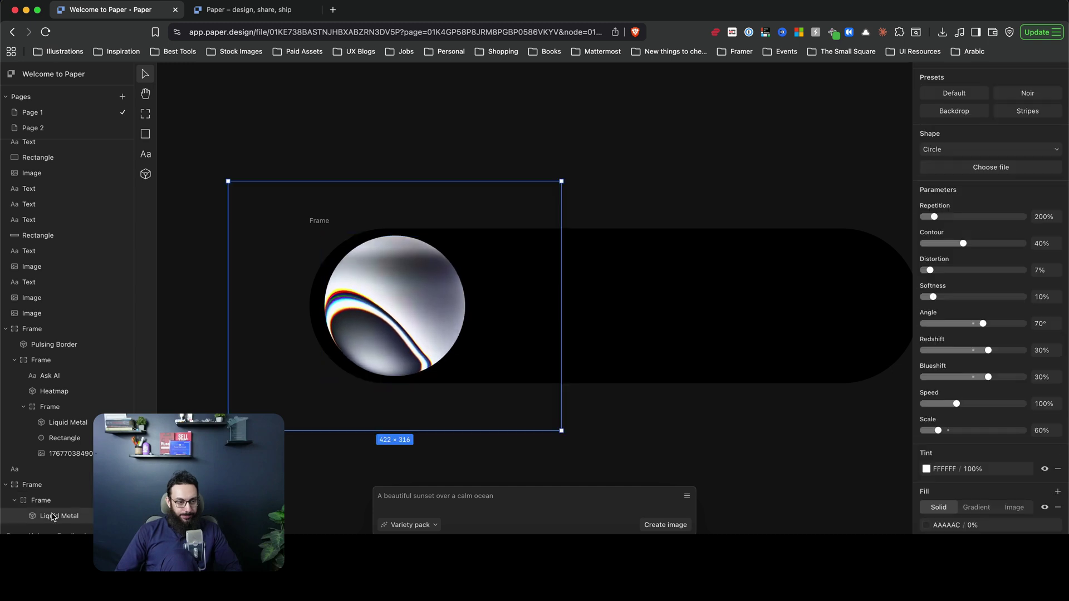
left_click_drag(53, 515, 54, 497)
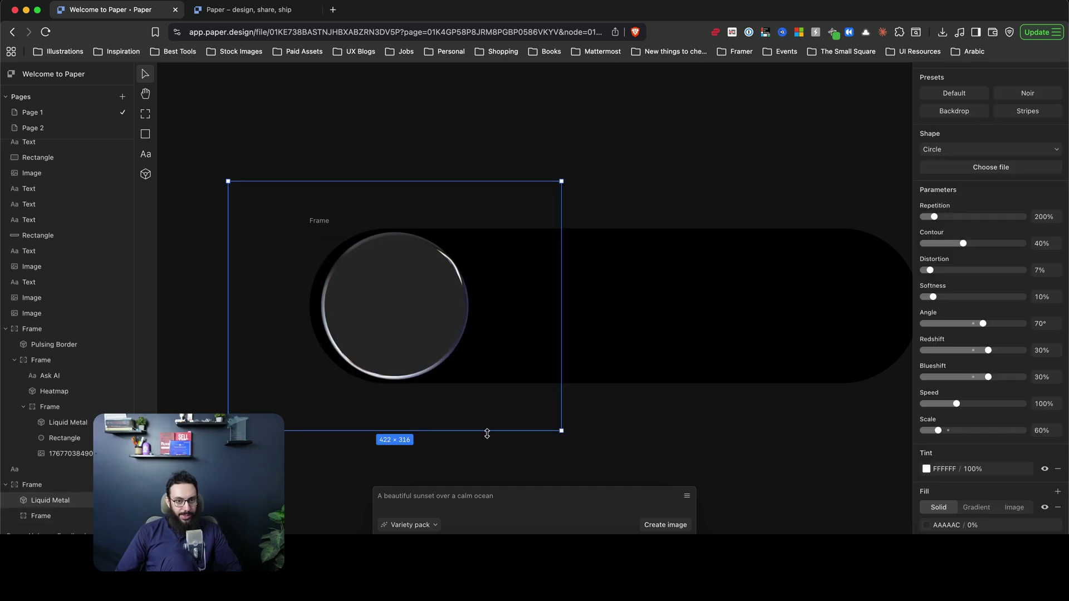
left_click(47, 515)
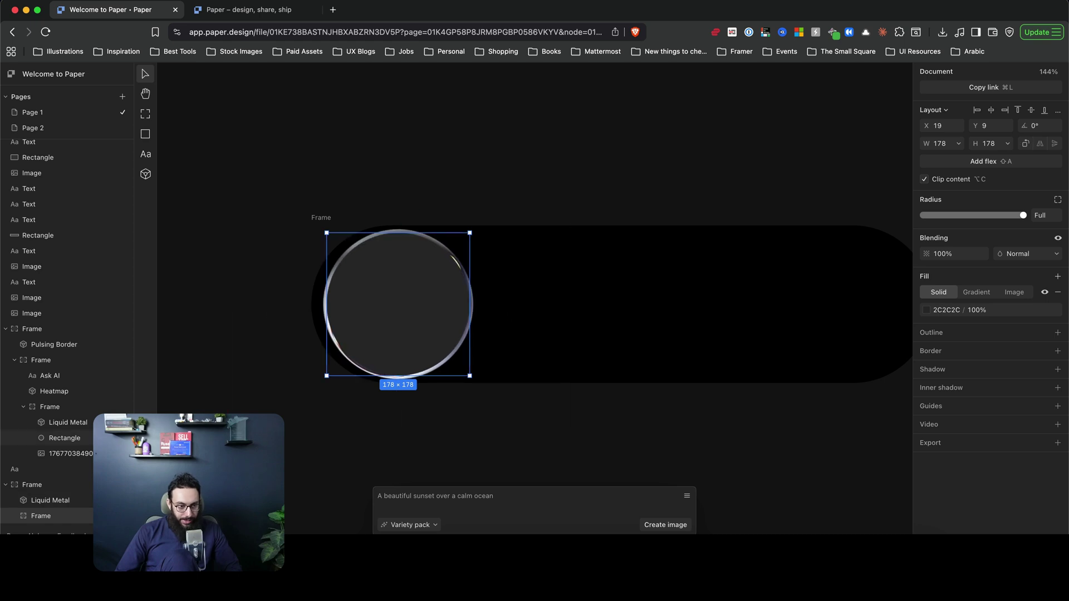
key("alt")
left_click_drag(470, 289, 466, 292)
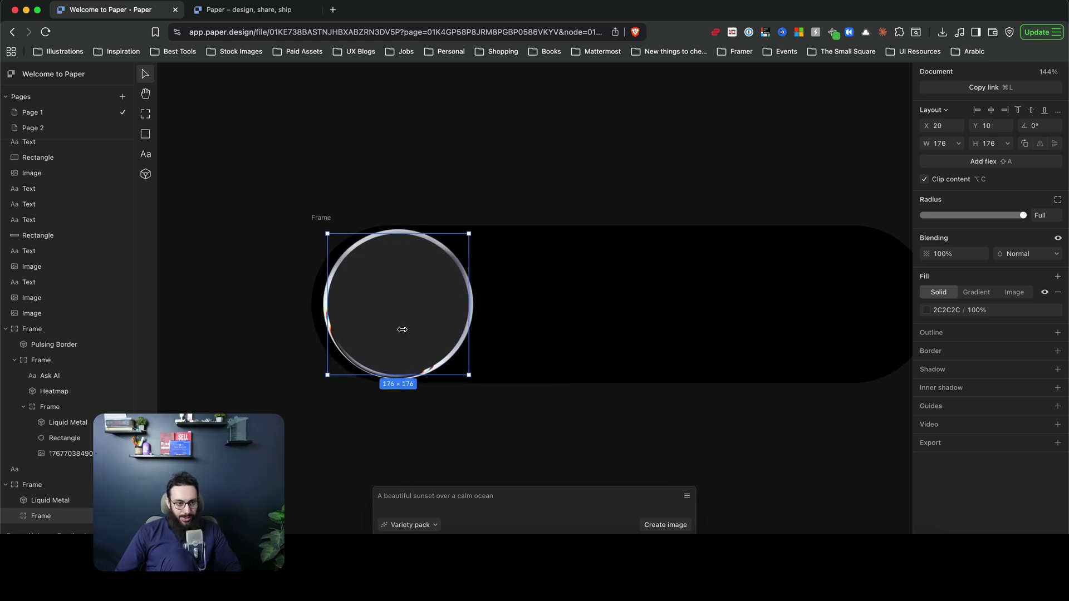
Group the Liquid Metal layer and the grey circle in one frame, and shift that group slightly left inside the pill
left_click(281, 330)
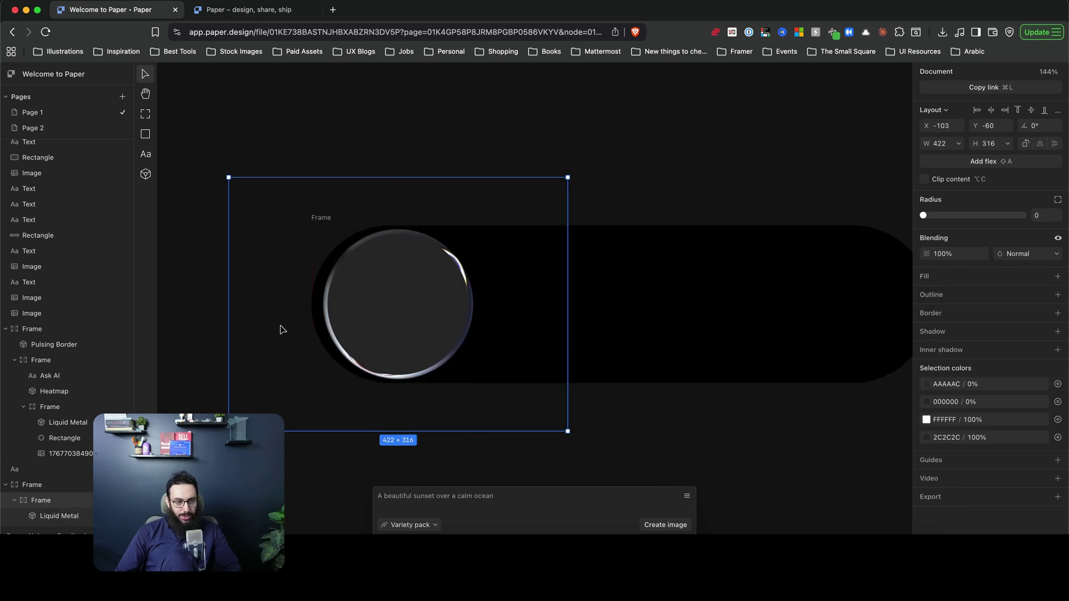
scroll(282, 329, "up", 5)
scroll(556, 315, "down", 3)
left_click(558, 313)
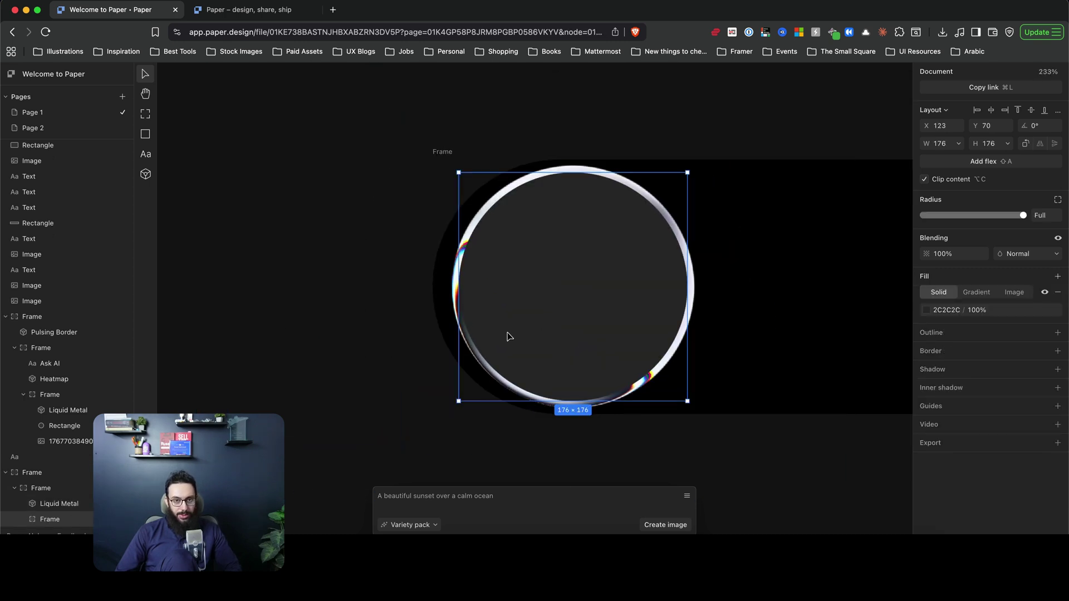
left_click(39, 488)
left_click_drag(584, 364, 577, 364)
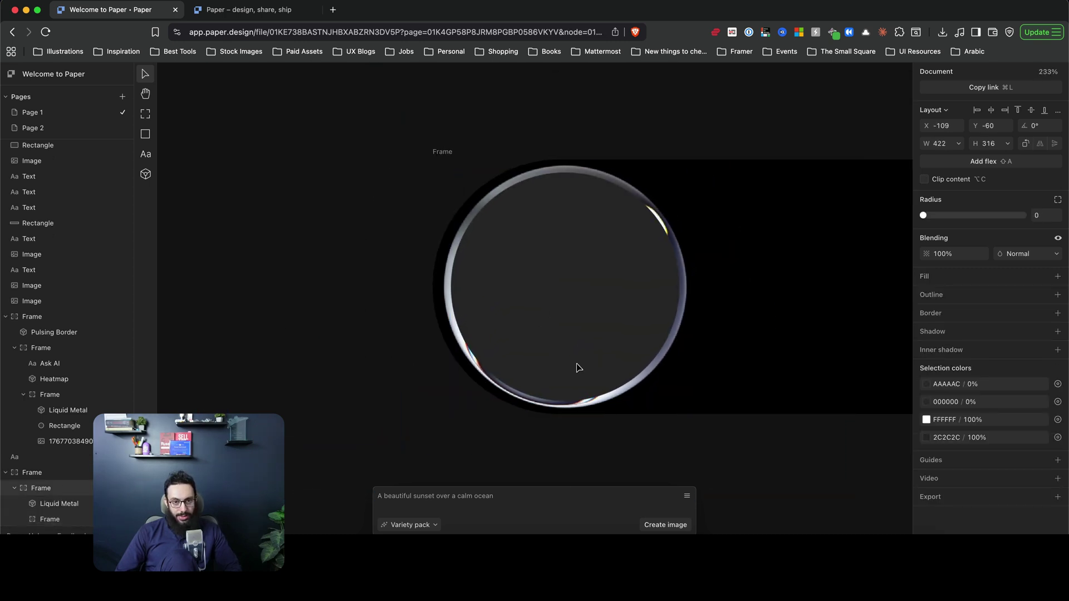
Shrink the inner grey circle about its centre to 172 × 172 to thicken the metal ring
left_click(580, 367)
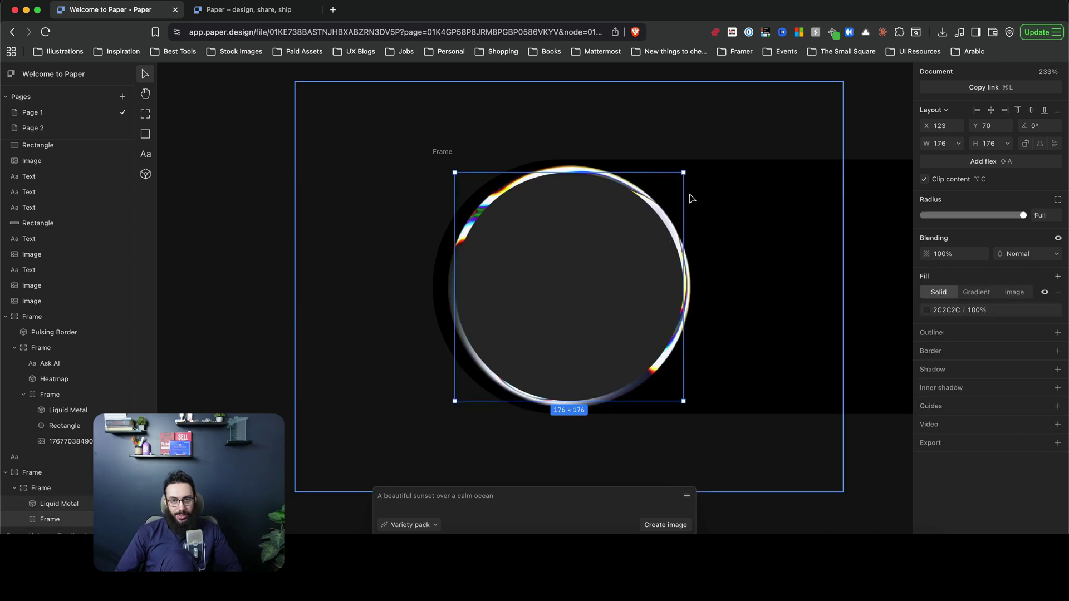
left_click_drag(687, 199, 684, 199)
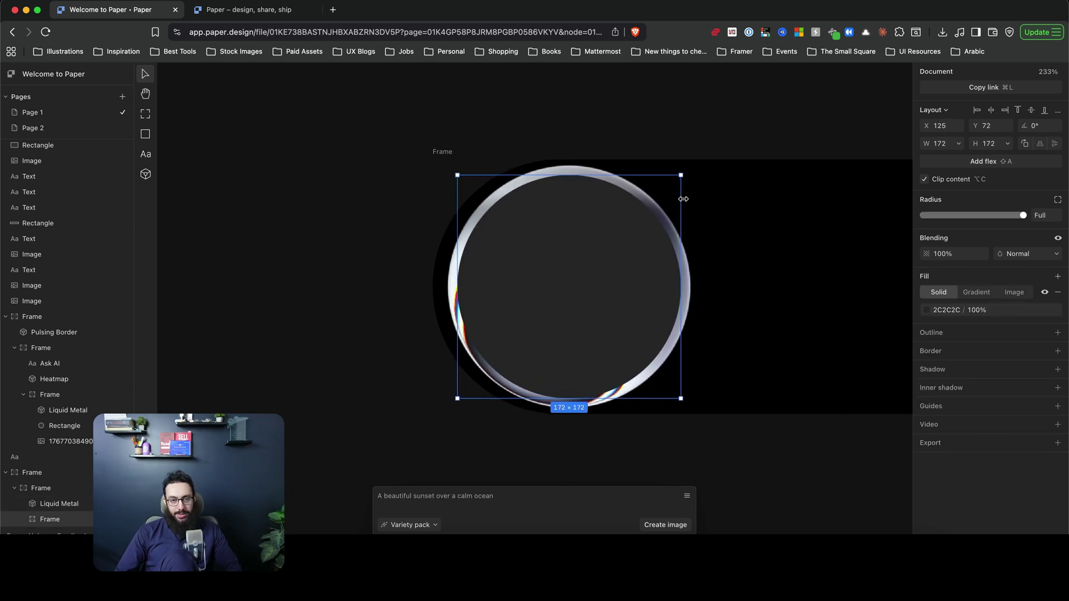
scroll(618, 263, "right", 2)
scroll(618, 262, "down", 3)
left_click(708, 422)
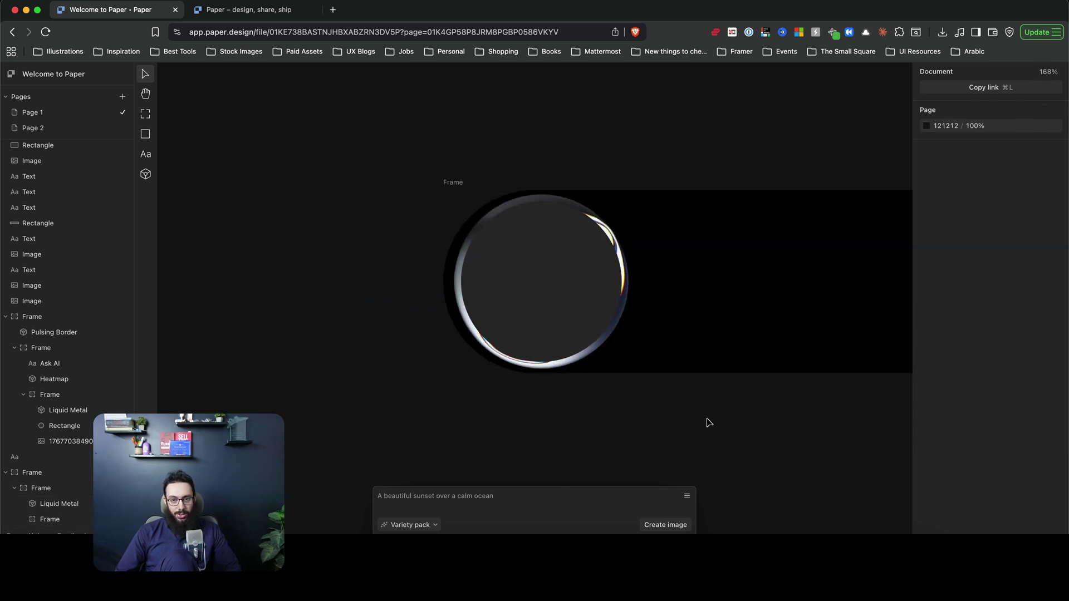
Change the inner circle's fill to a linear gradient and set its first colour stop to 191919
scroll(719, 409, "down", 3)
left_click_drag(720, 406, 599, 377)
left_click(478, 306, "super")
scroll(478, 306, "up", 3)
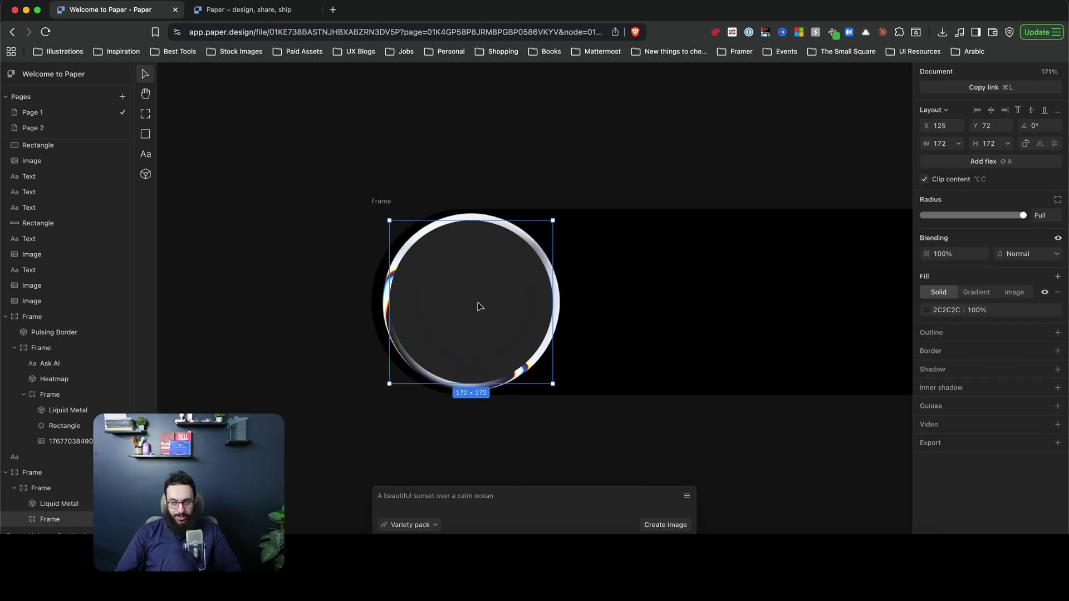
left_click(980, 294)
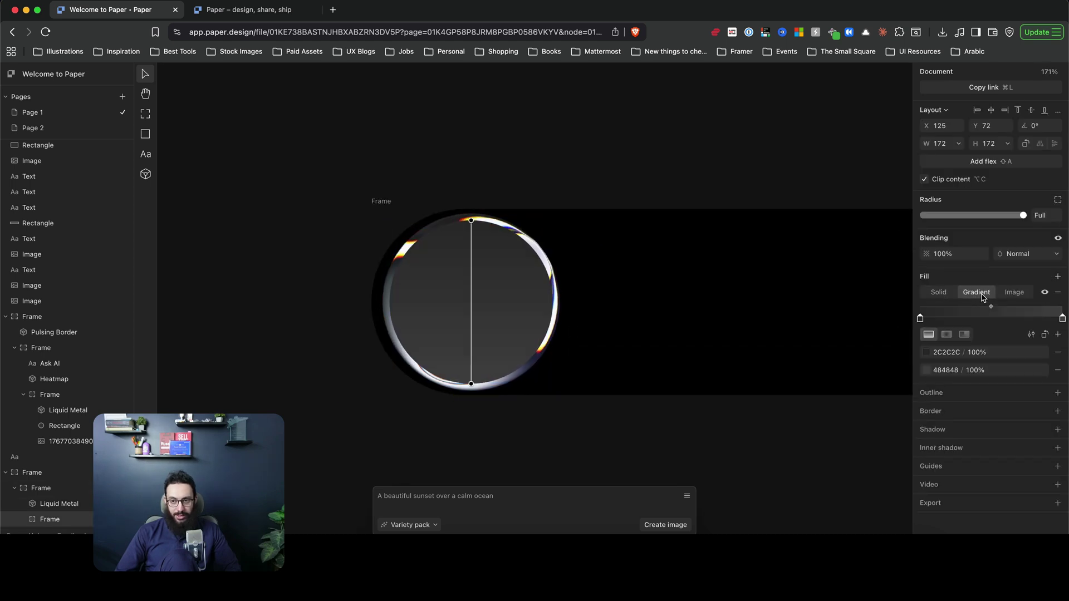
left_click(926, 353)
left_click_drag(674, 409, 575, 484)
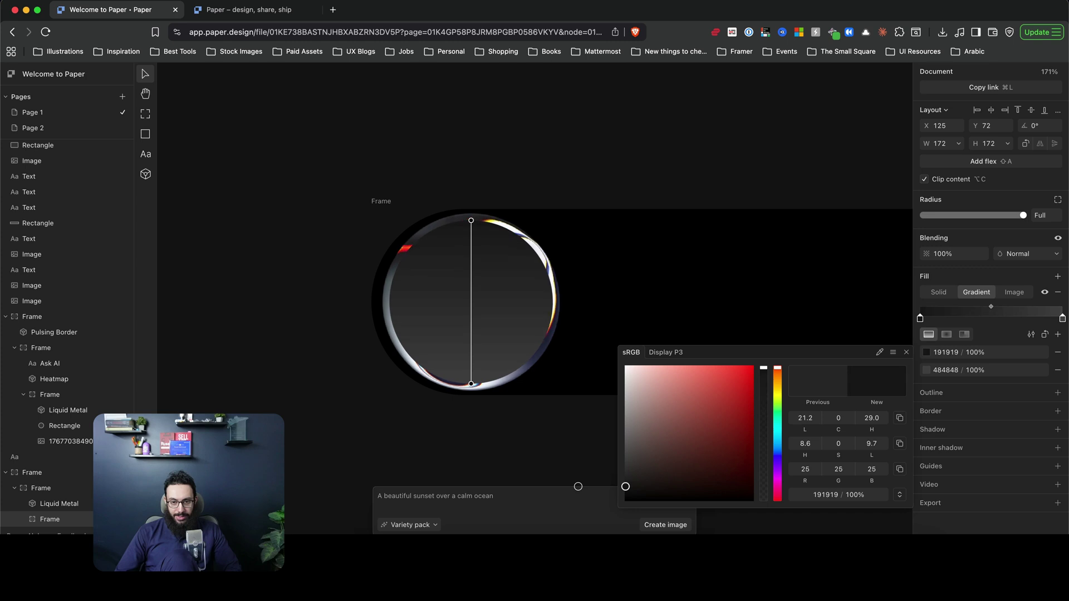
Set the second colour stop of the inner circle's gradient to 000000
left_click(927, 367)
left_click(927, 370)
left_click_drag(695, 449, 623, 523)
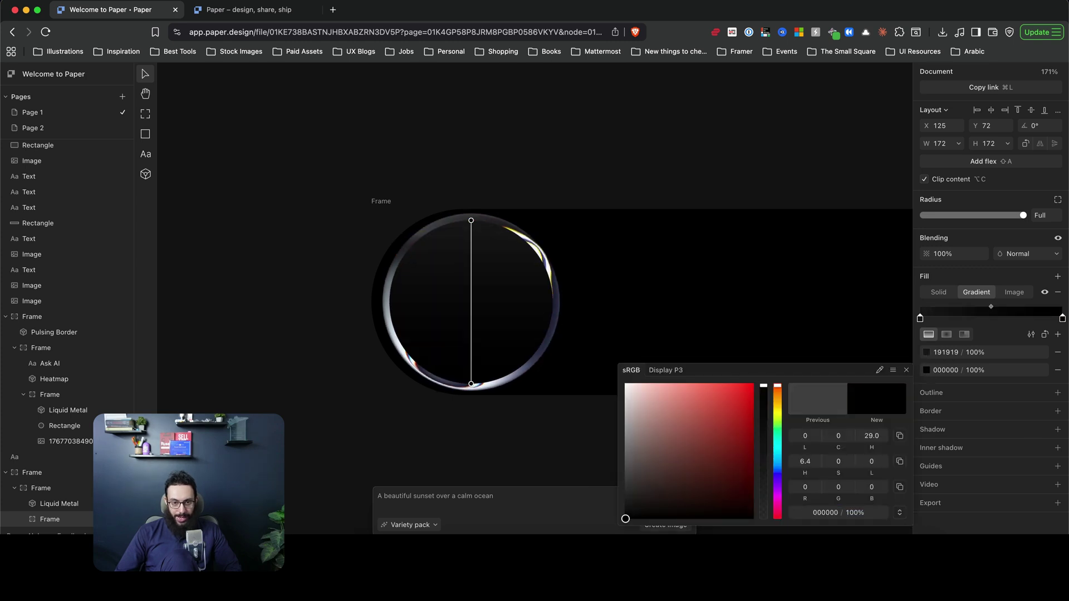
left_click(513, 470)
left_click(567, 421)
scroll(567, 418, "down", 2)
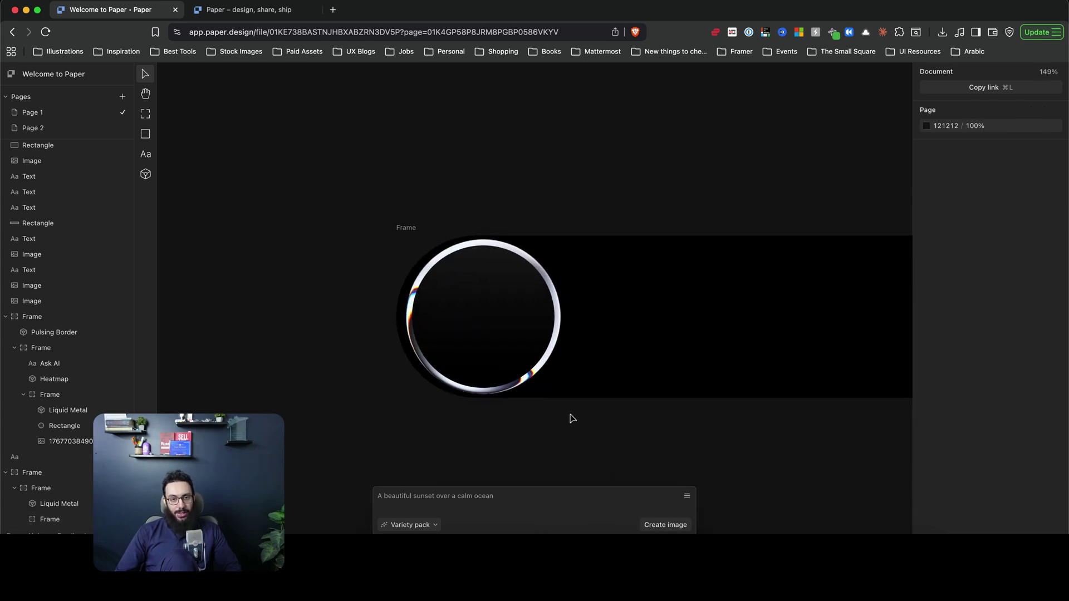
scroll(491, 387, "down", 2)
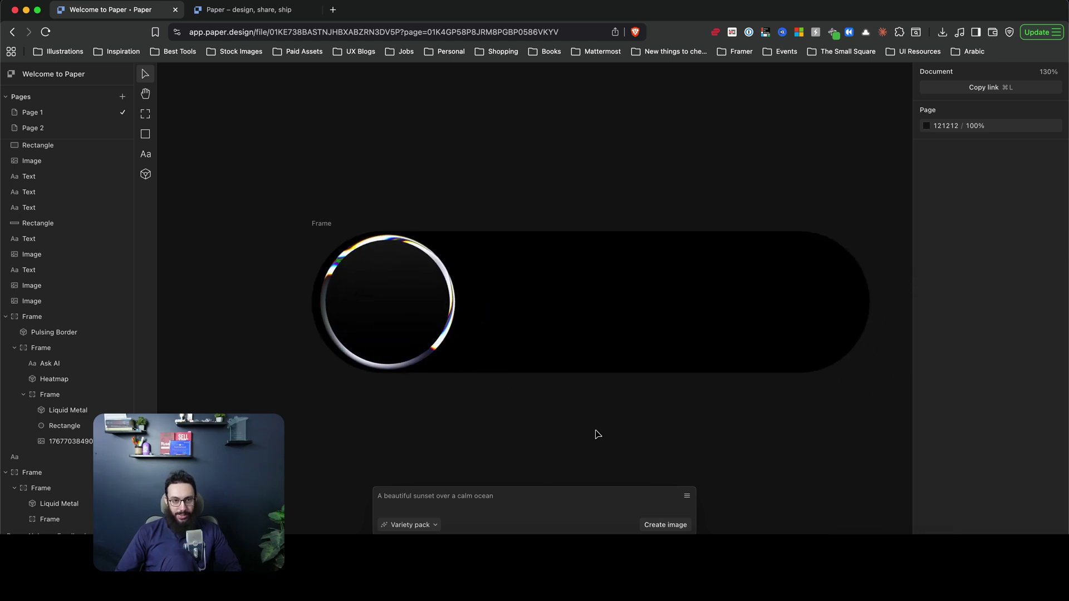
Select the inner circle, switch to the Remix Icon site, search for "sparkle", and open the shining-2-line icon
left_click(389, 330)
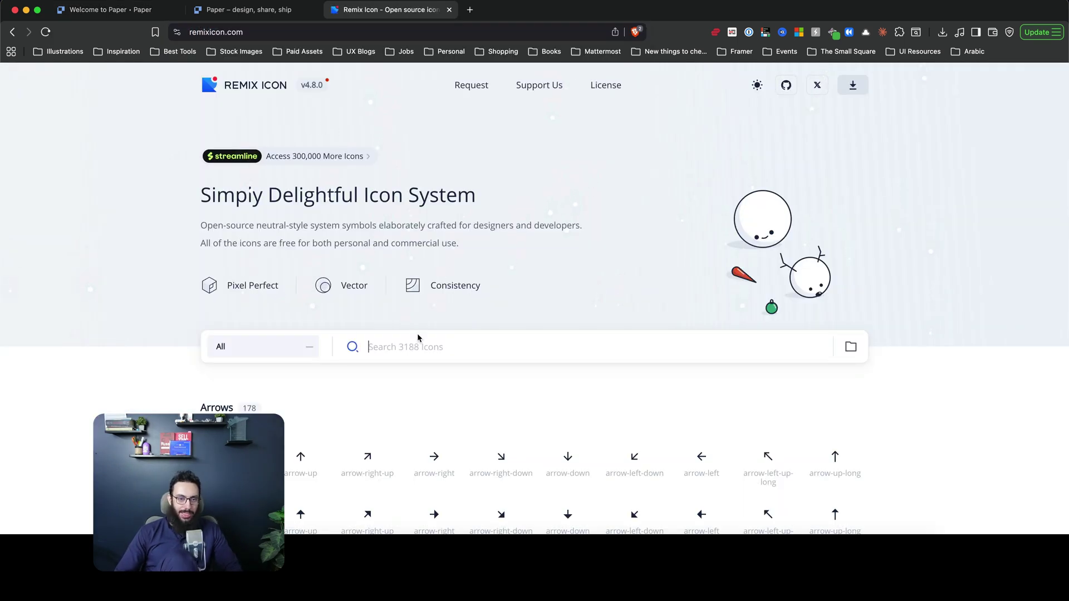
type("sparkle")
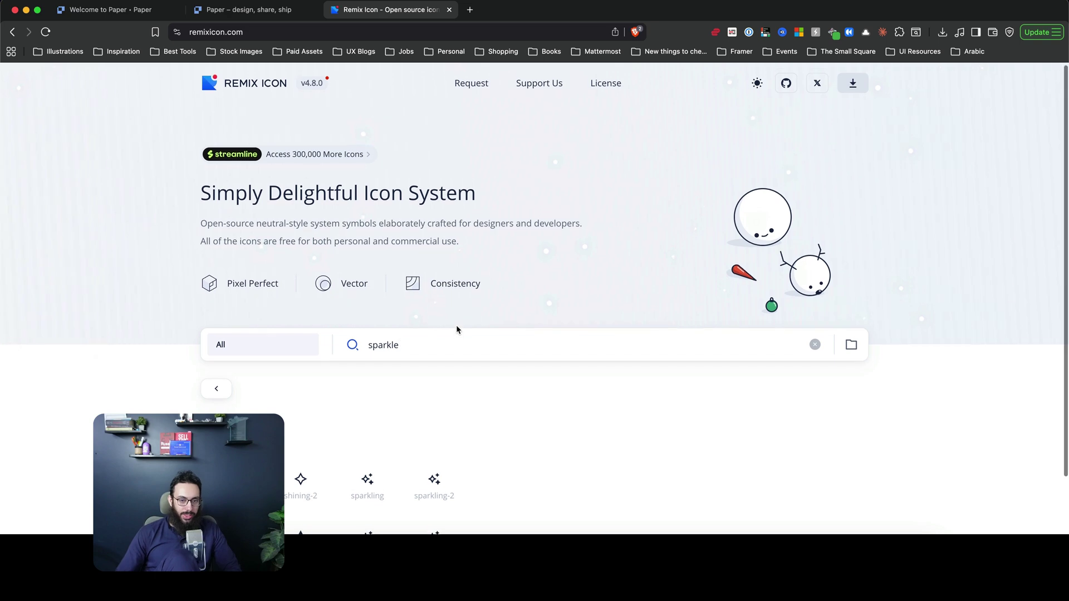
scroll(451, 332, "down", 3)
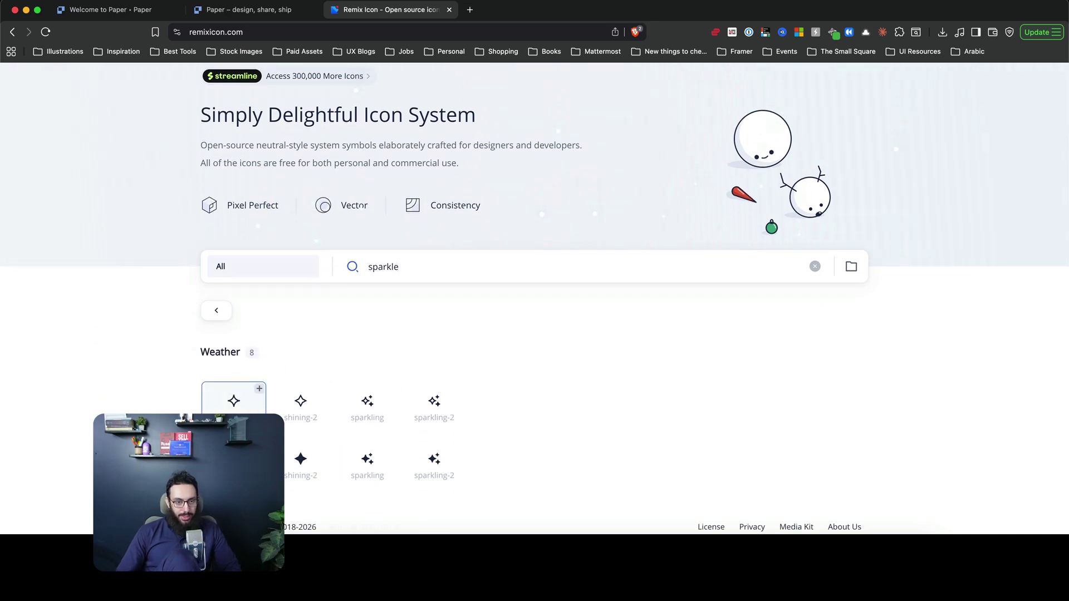
left_click(233, 400)
left_click(305, 405)
left_click(300, 404)
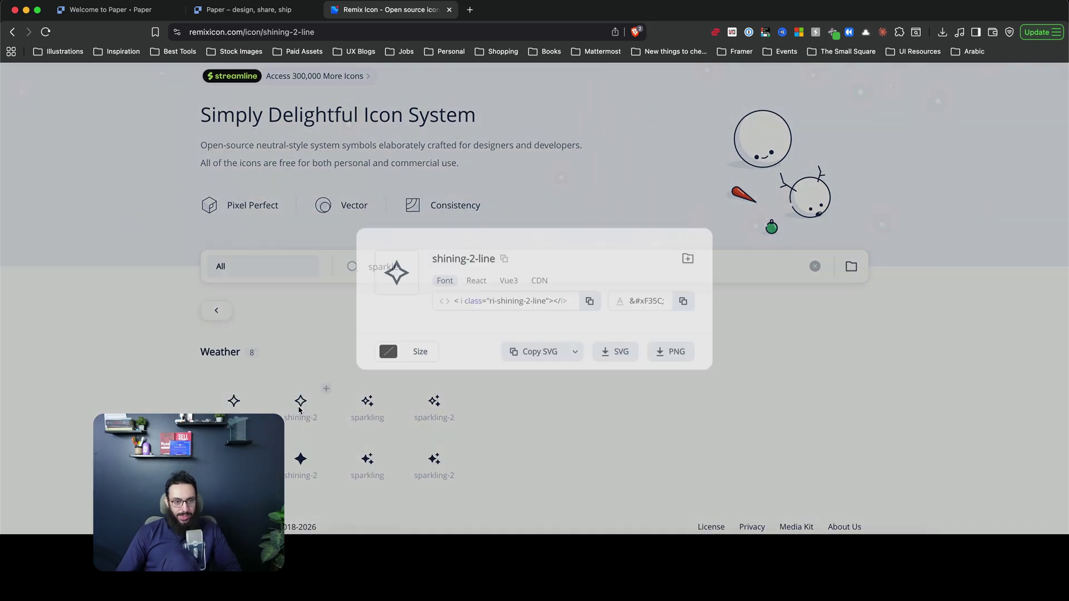
Set the shining-2-line icon's colour to white, FFFFFF, and copy it as SVG
left_click(383, 361)
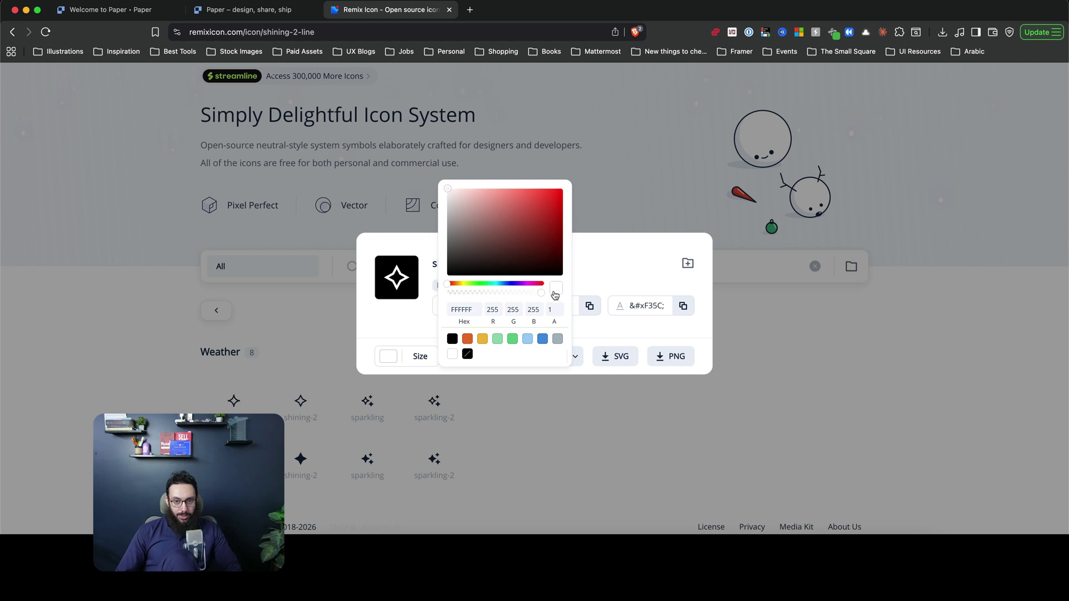
left_click(580, 346)
left_click(539, 357)
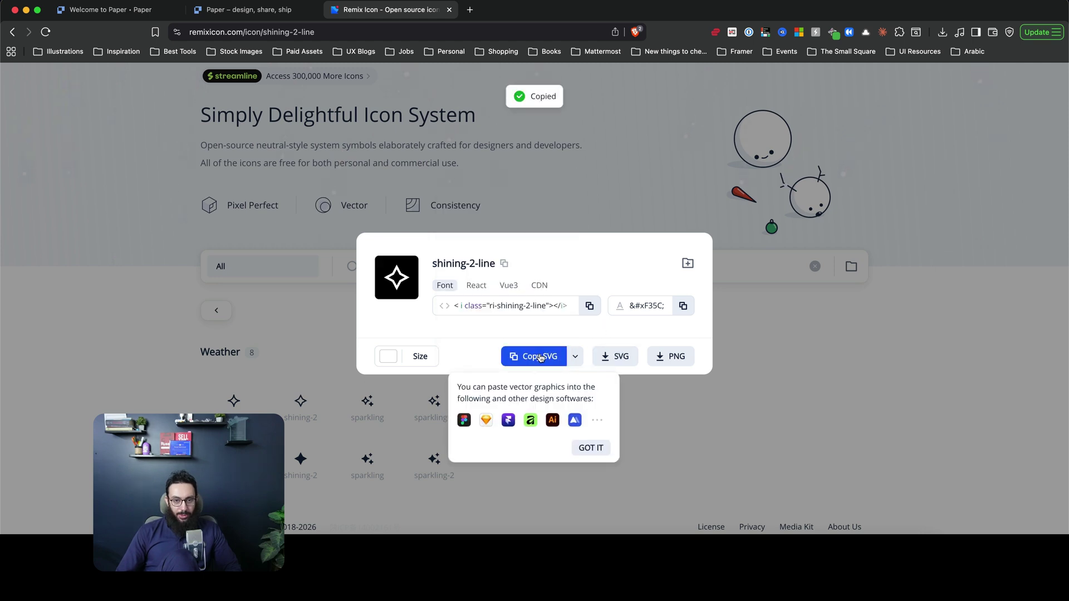
Switch back to Paper, paste the star icon into the inner circle, and enlarge it about its centre to 104 × 104
key("super+1")
key("super+v")
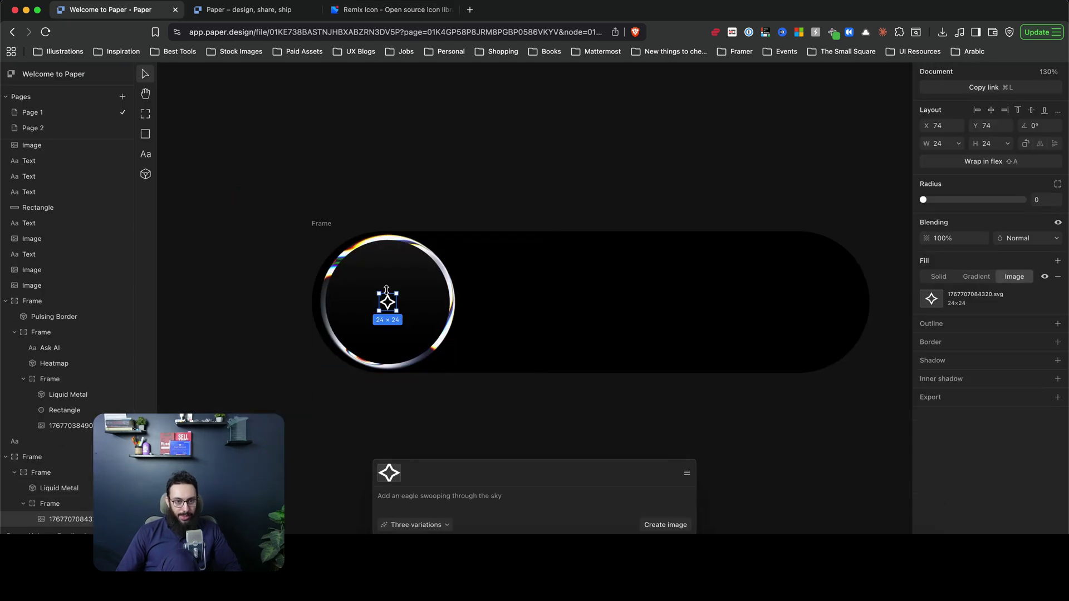
left_click_drag(408, 297, 461, 275)
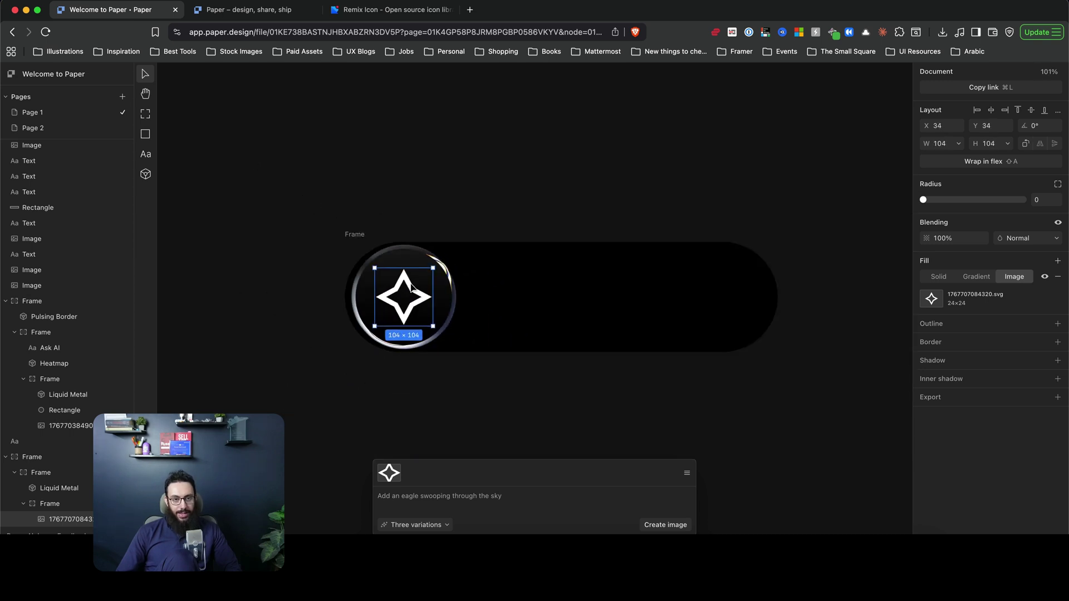
left_click(446, 215)
scroll(388, 280, "up", 3)
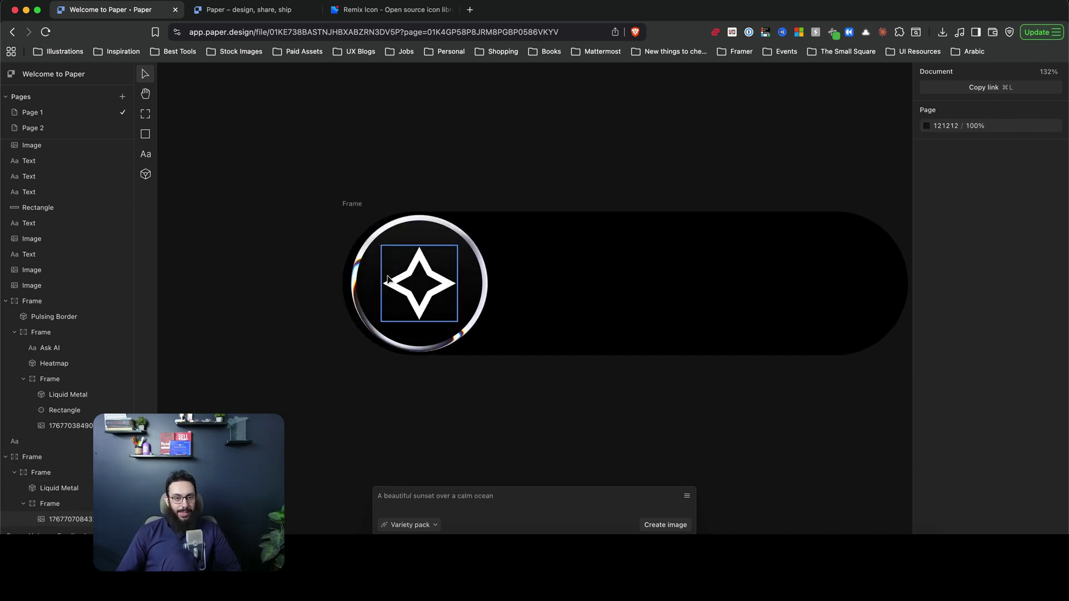
scroll(388, 281, "up", 4)
left_click(438, 304)
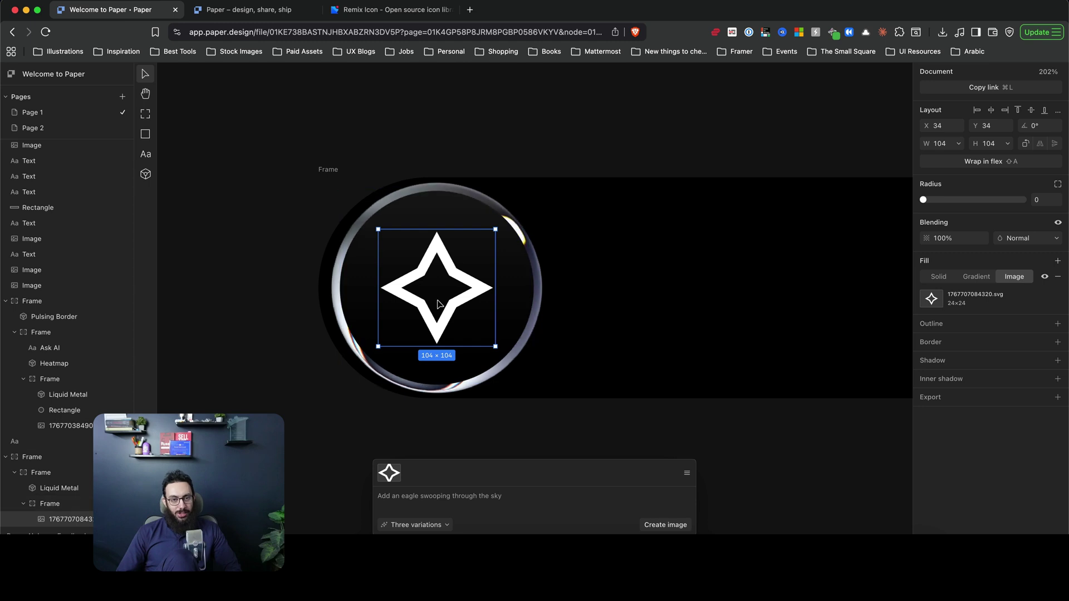
Download the white shining-2-line icon as SVG from the Remix Icon site, return to Paper, and delete the pasted star image
scroll(443, 287, "down", 4)
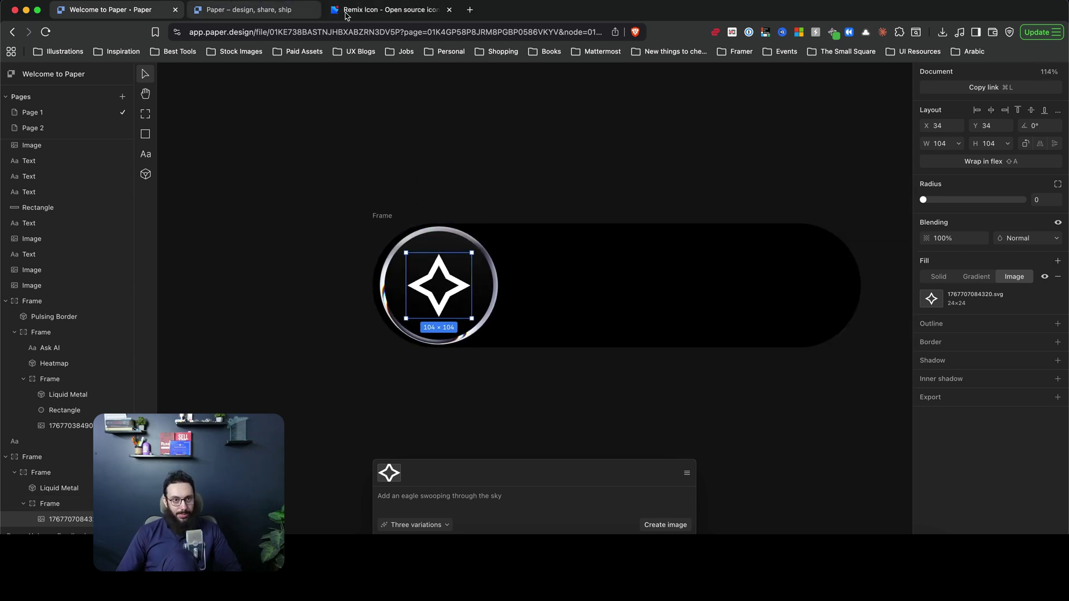
left_click(390, 9)
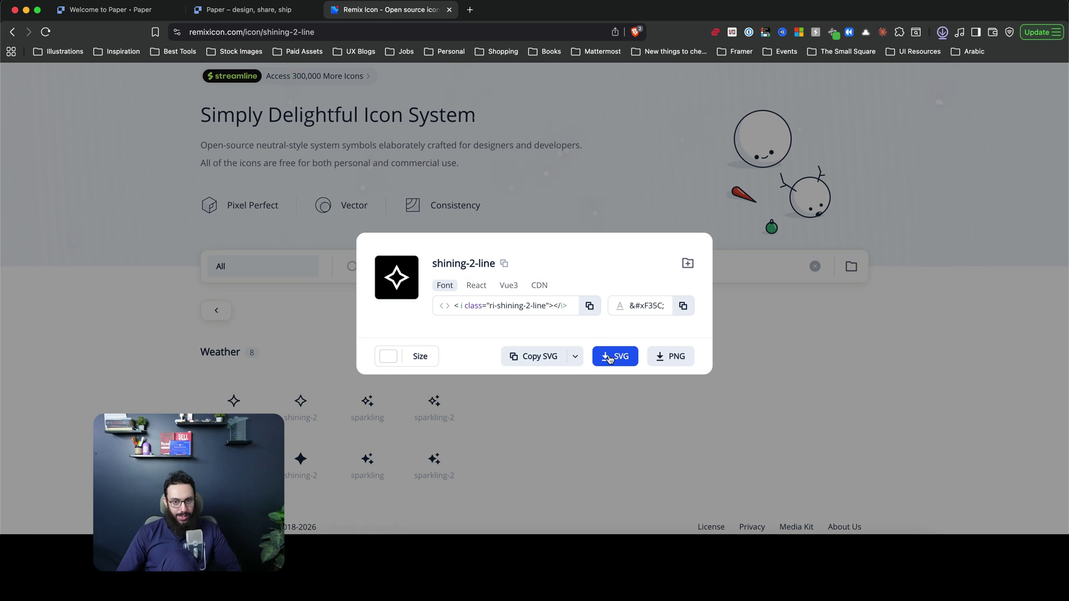
key("ctrl+Tab")
left_click(893, 529)
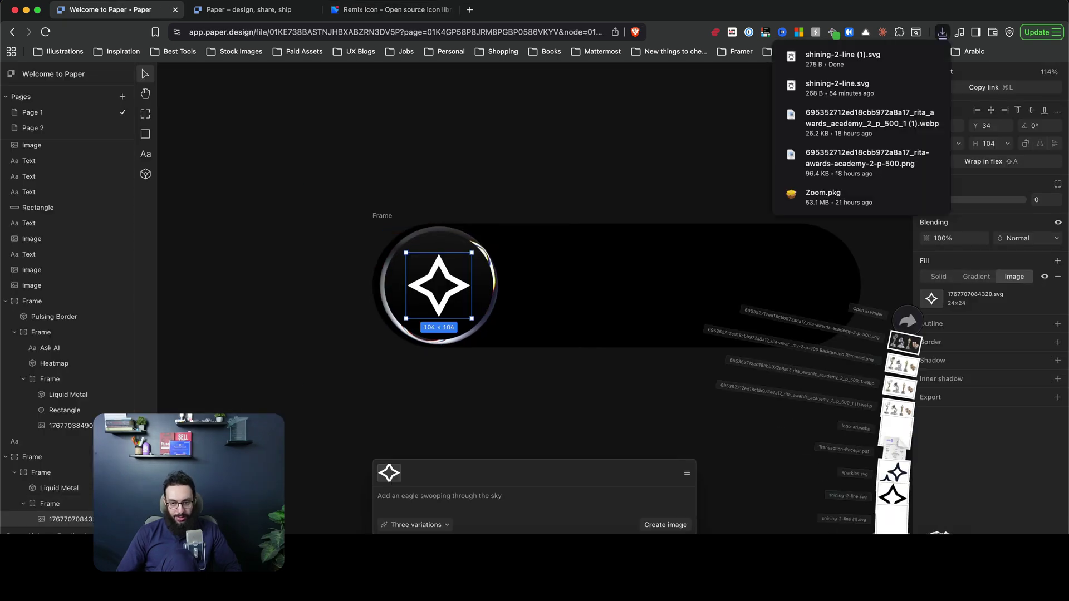
left_click(627, 418)
left_click(438, 273)
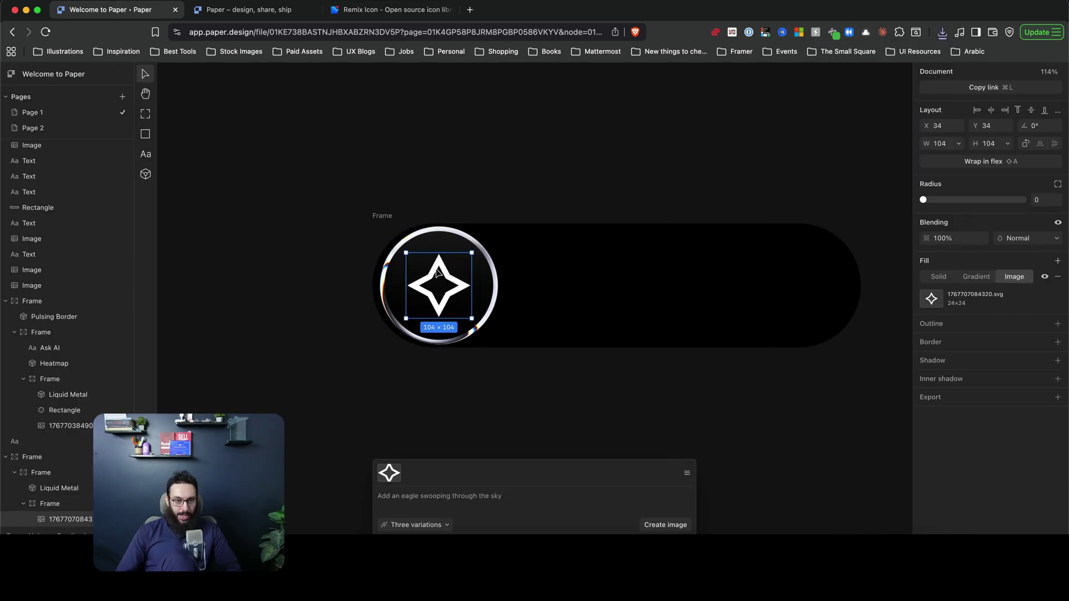
key("BackSpace")
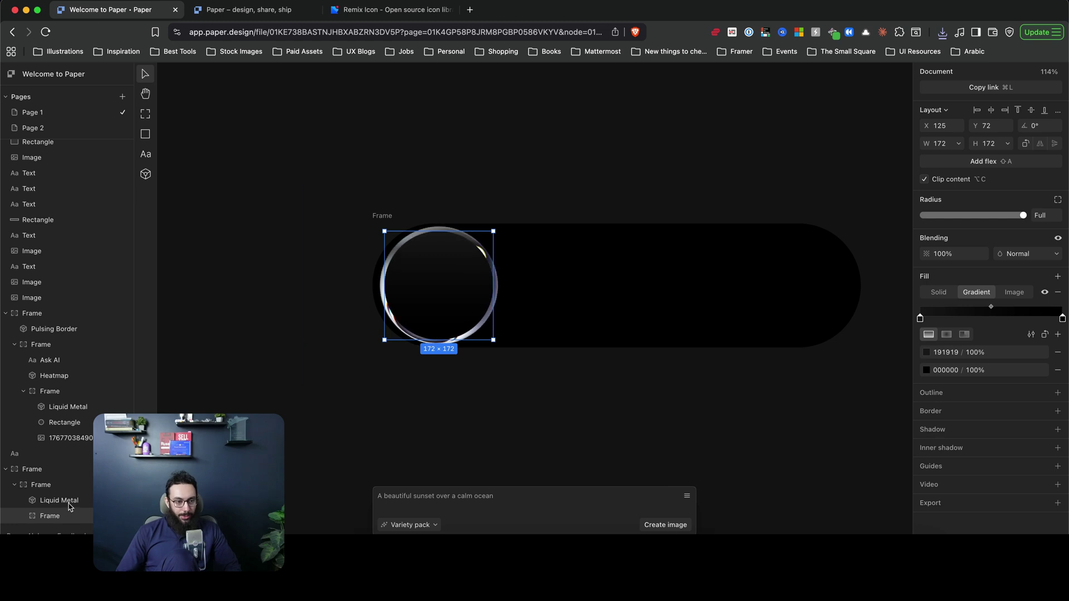
Duplicate the metal ring's Liquid Metal layer and stack the copy above the inner gradient circle
left_click(70, 500)
key("super+d")
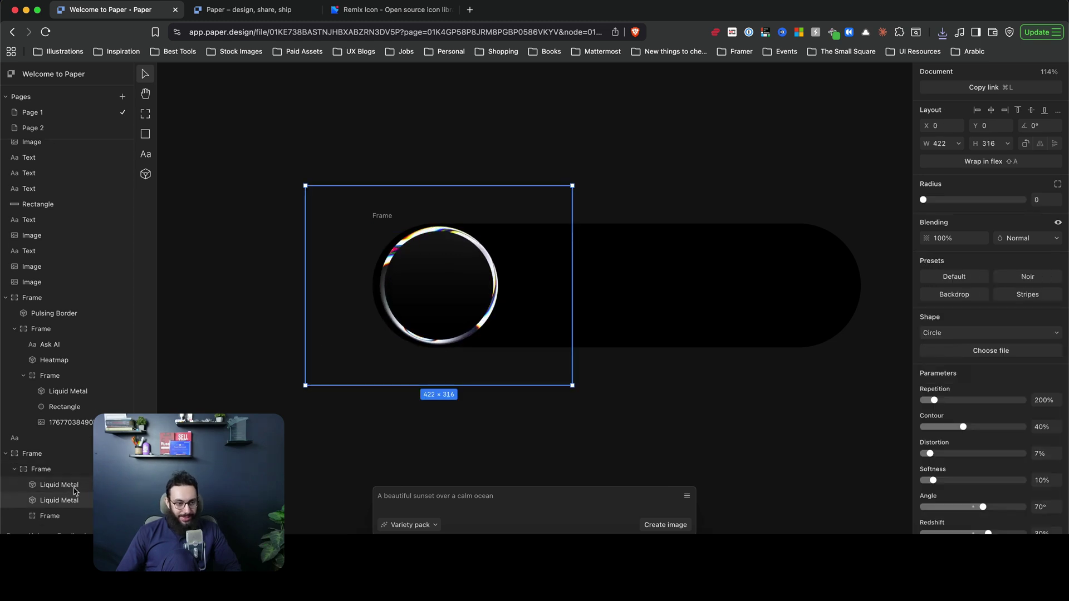
left_click_drag(76, 491, 72, 519)
scroll(401, 330, "up", 4)
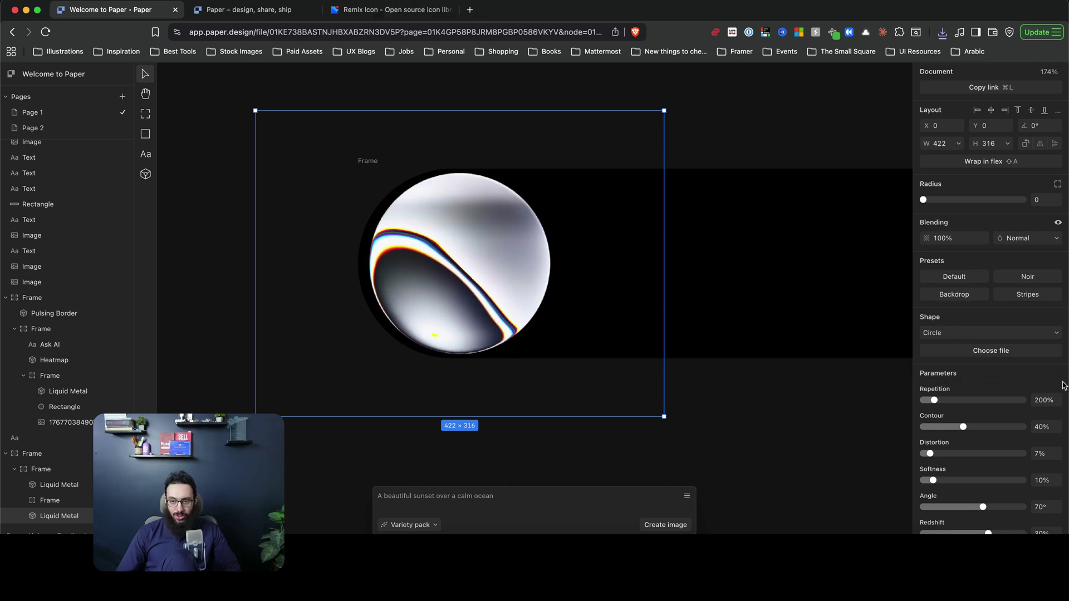
Load the downloaded shining-2-line (1).svg as the shape of the upper Liquid Metal layer
scroll(1064, 385, "down", 5)
scroll(920, 220, "up", 2)
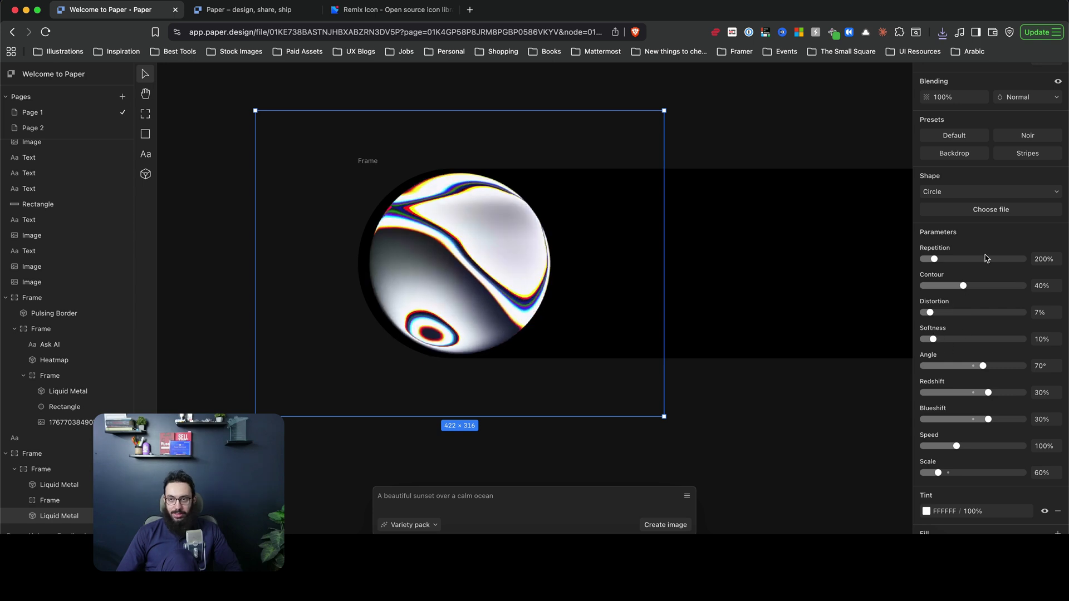
scroll(975, 250, "up", 1)
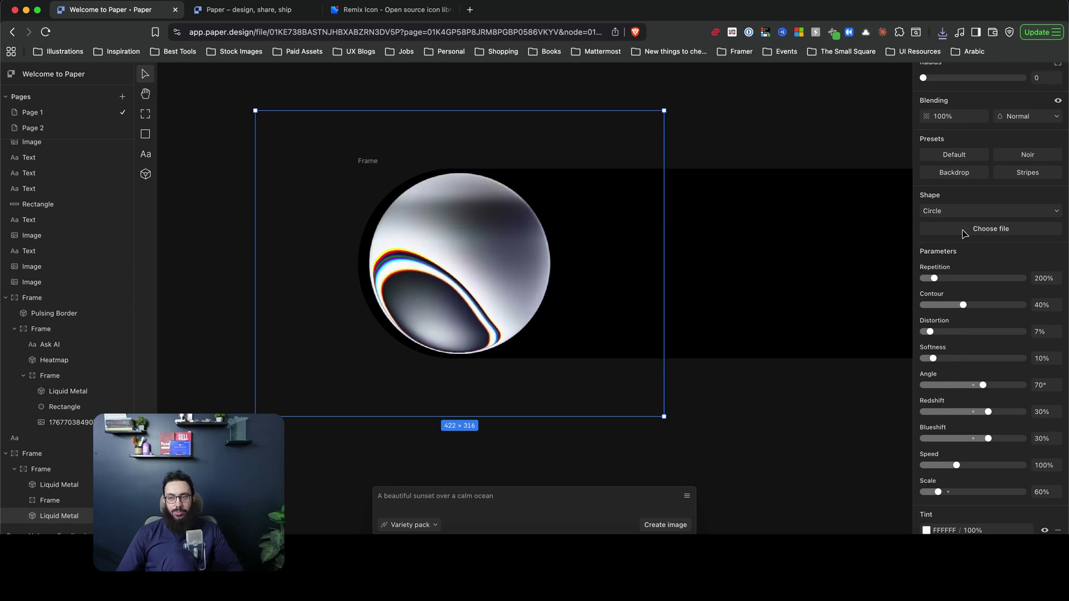
left_click(991, 230)
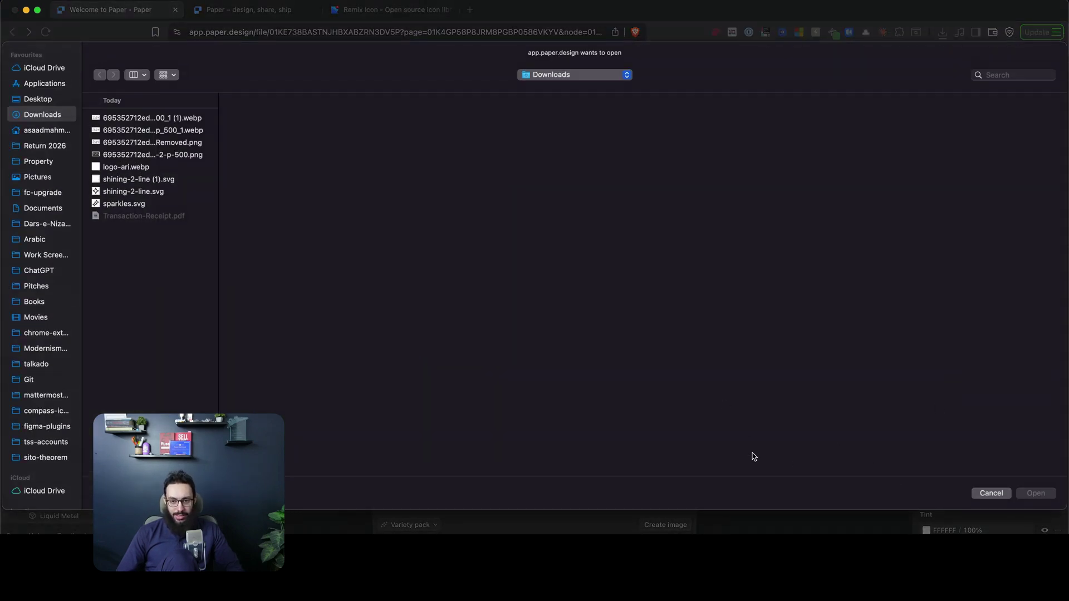
left_click(893, 544)
left_click_drag(897, 502, 667, 336)
key("Return")
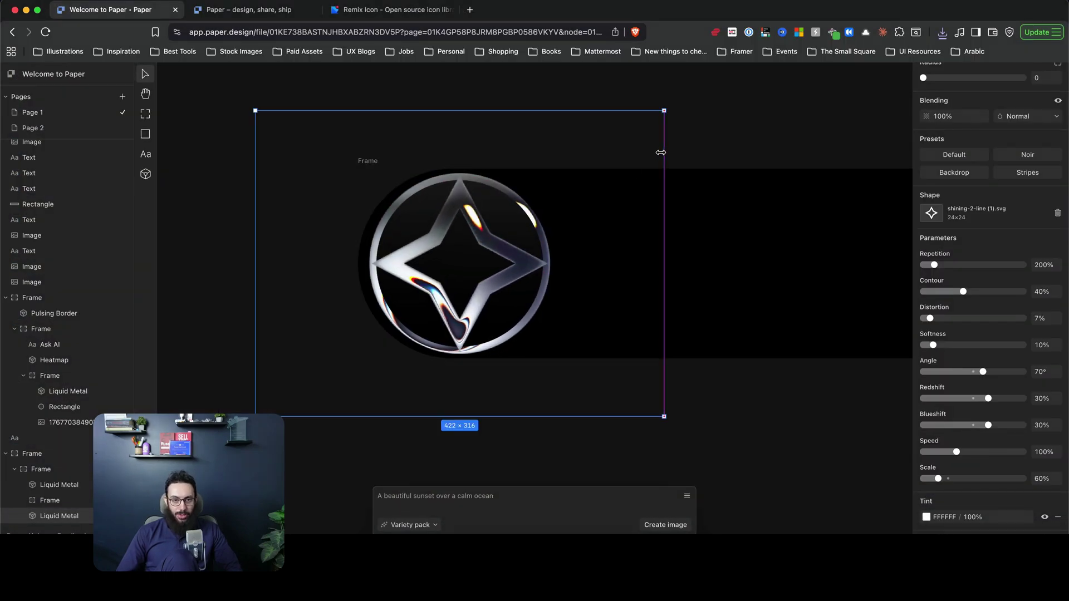
Shrink the star's Liquid Metal layer about its centre to 232 × 174 and deselect it
left_click_drag(660, 153, 577, 184)
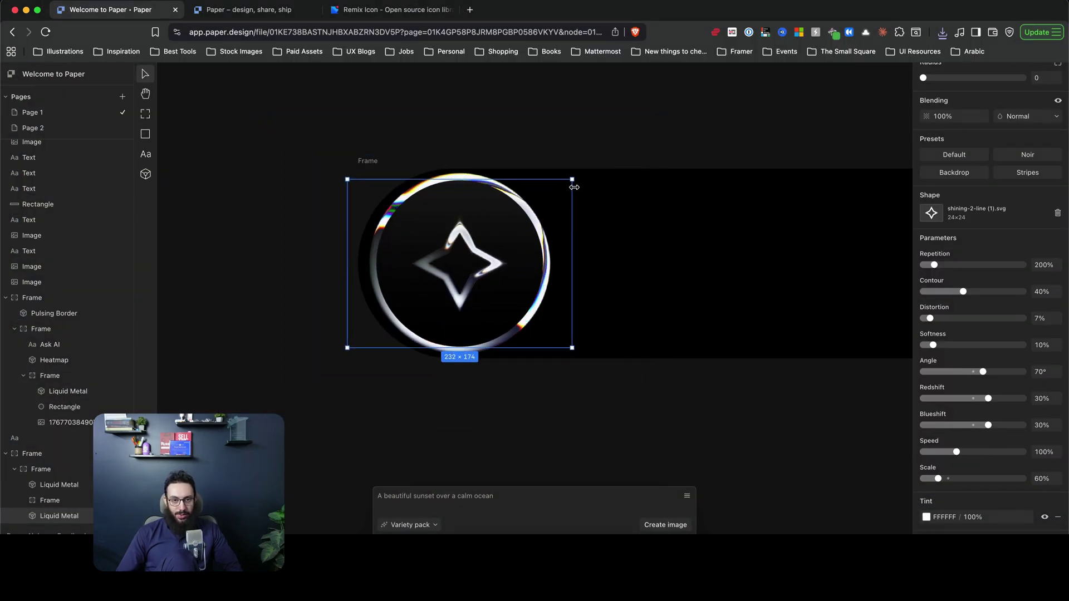
left_click(565, 138)
scroll(565, 137, "down", 5)
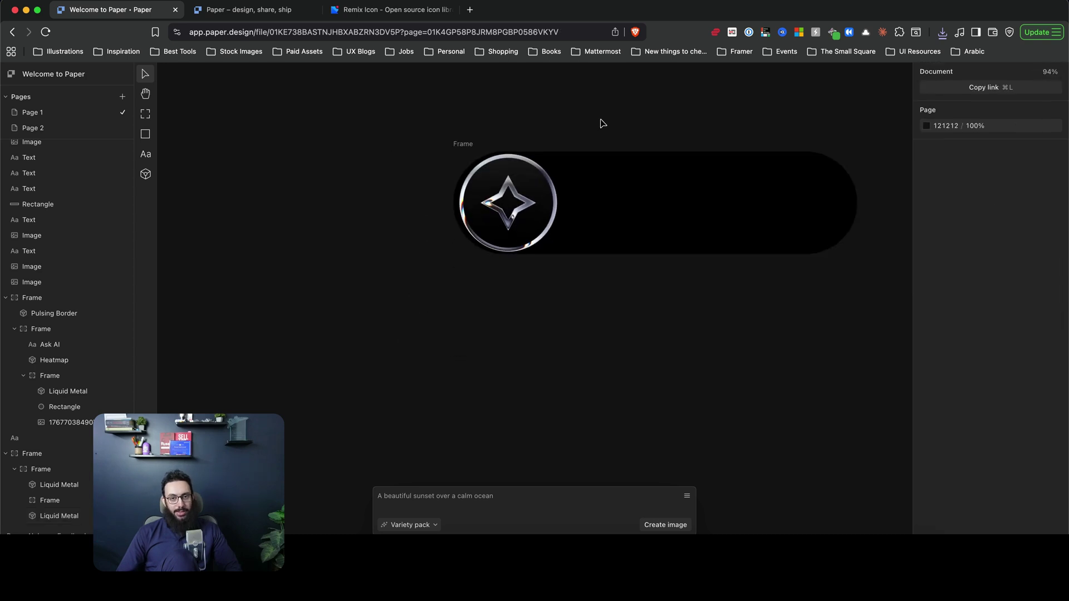
Add a white "Ask AI" text beside the metal circle on the pill and set its font size to 64
left_click_drag(603, 123, 533, 191)
left_click(473, 282)
scroll(465, 267, "up", 5)
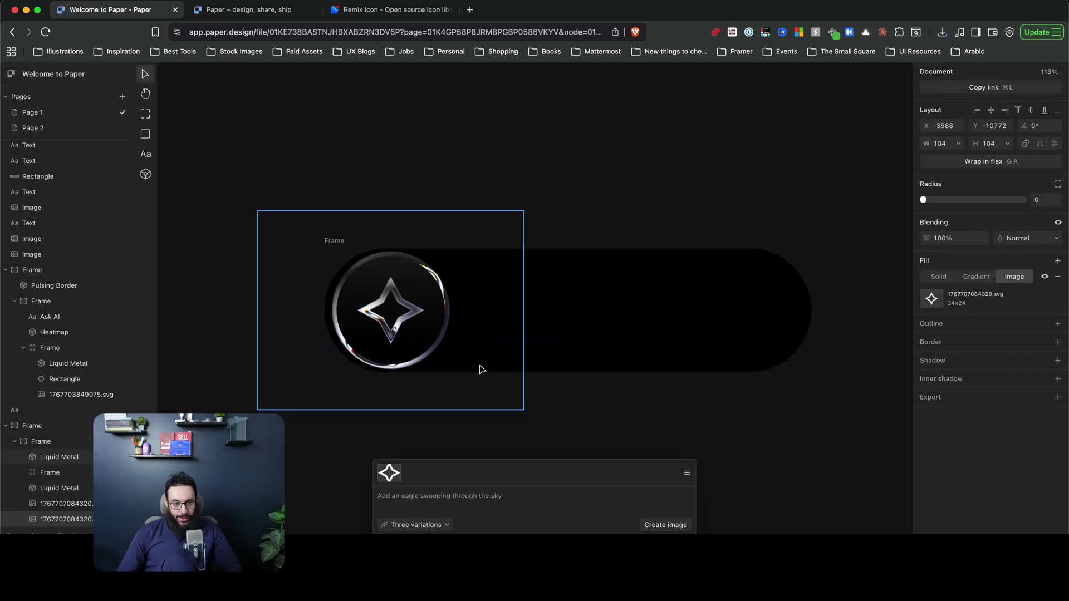
left_click(481, 311)
type("Ask AI")
key("Escape")
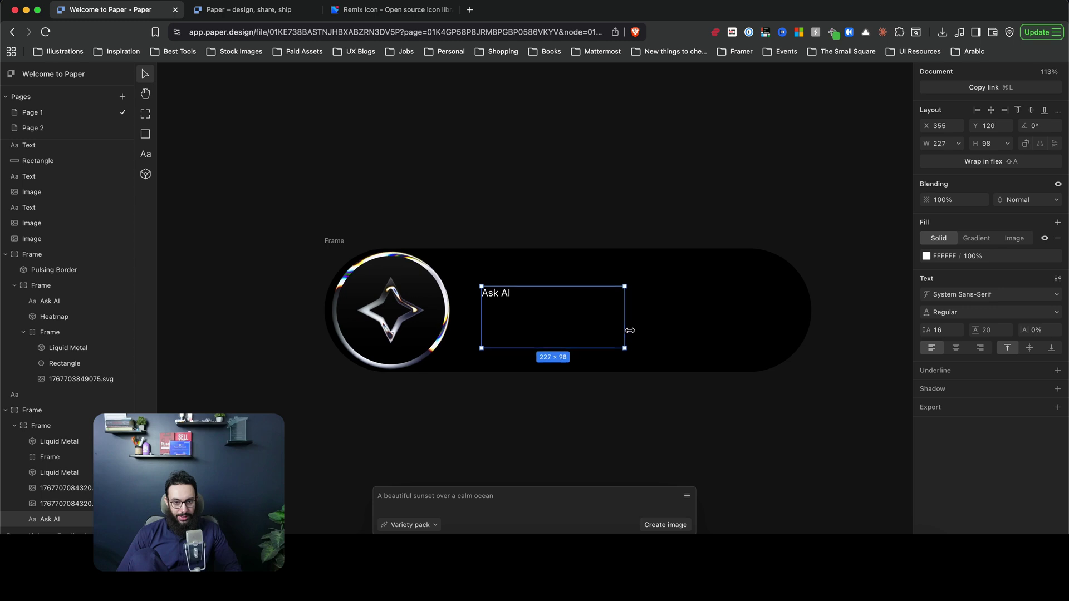
mouse_move(925, 330)
left_mouse_down()
mouse_move(946, 329)
mouse_move(926, 330)
left_mouse_up()
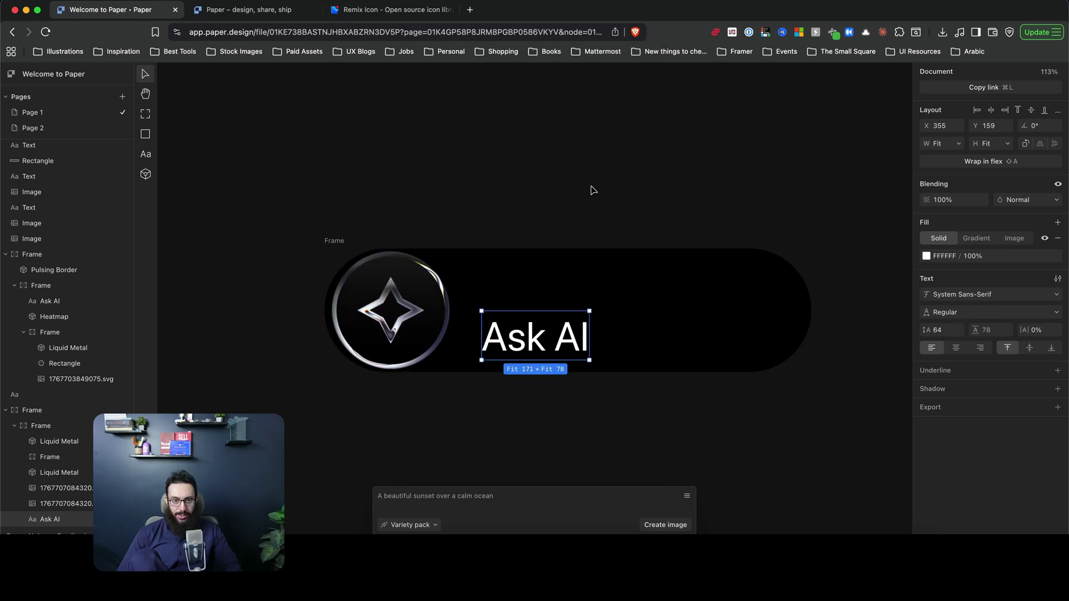
key("Escape")
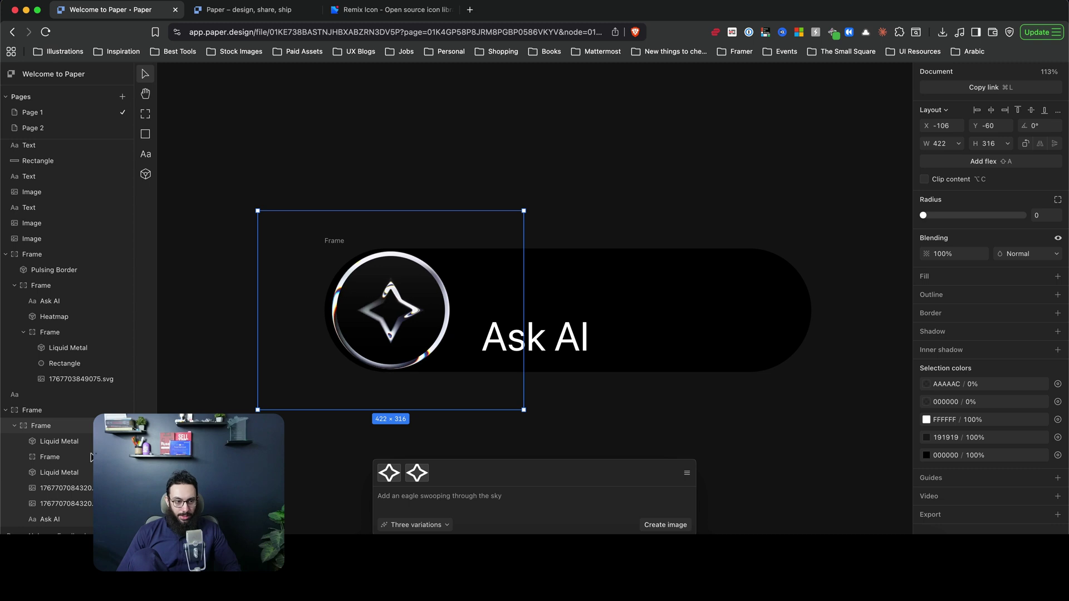
Move the Ask AI text out of the icon's frame into the outer pill frame and centre it vertically beside the circle
left_click(46, 519)
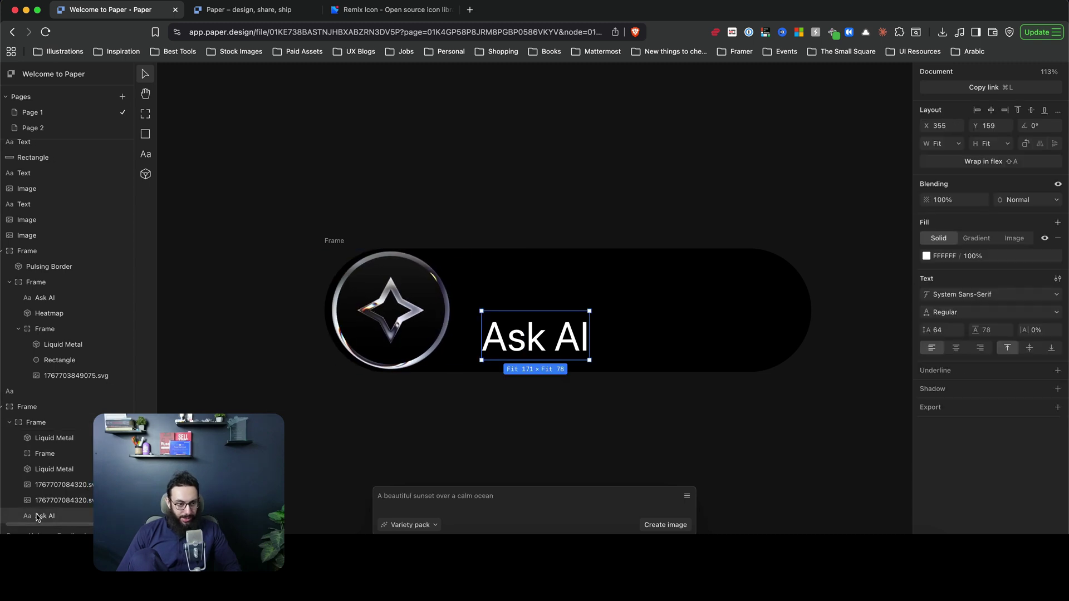
left_click_drag(46, 519, 66, 419)
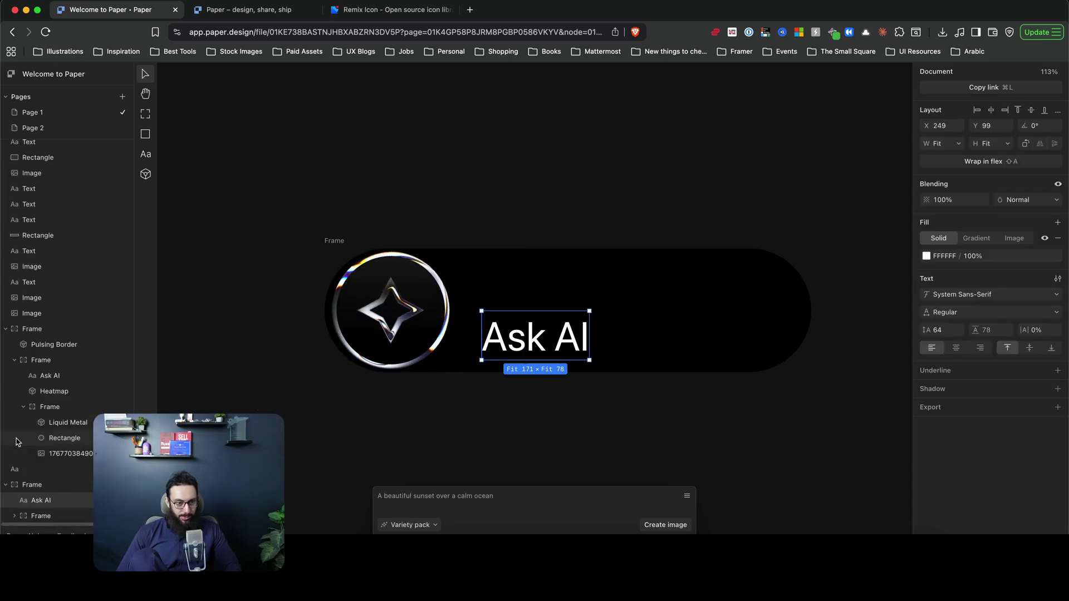
left_click_drag(542, 340, 540, 314)
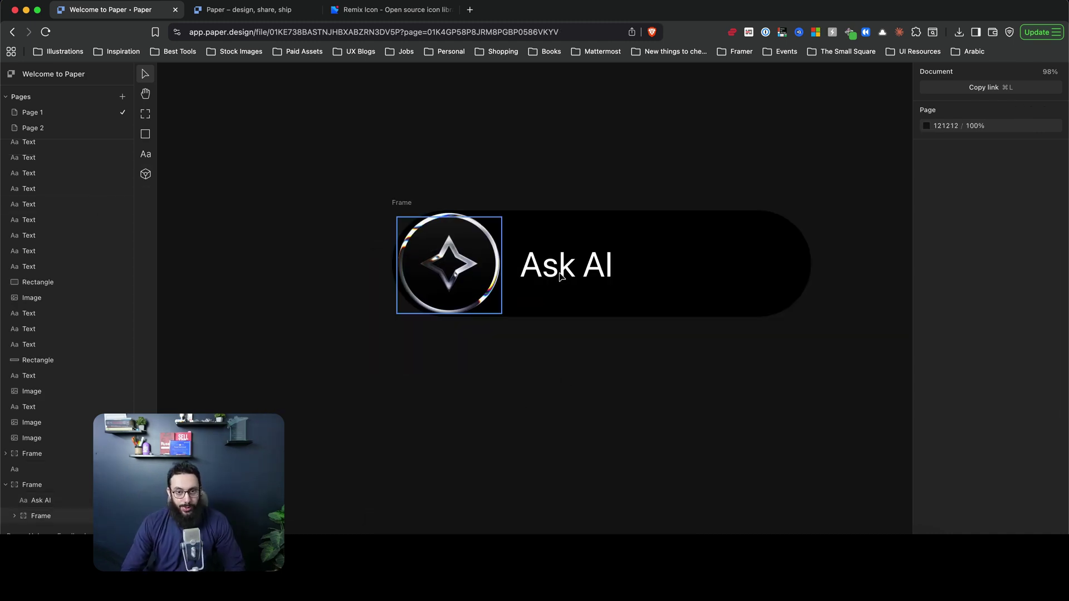
Add a Neuro Noise shader to the canvas from the shader library
left_click(461, 267)
left_click(579, 265)
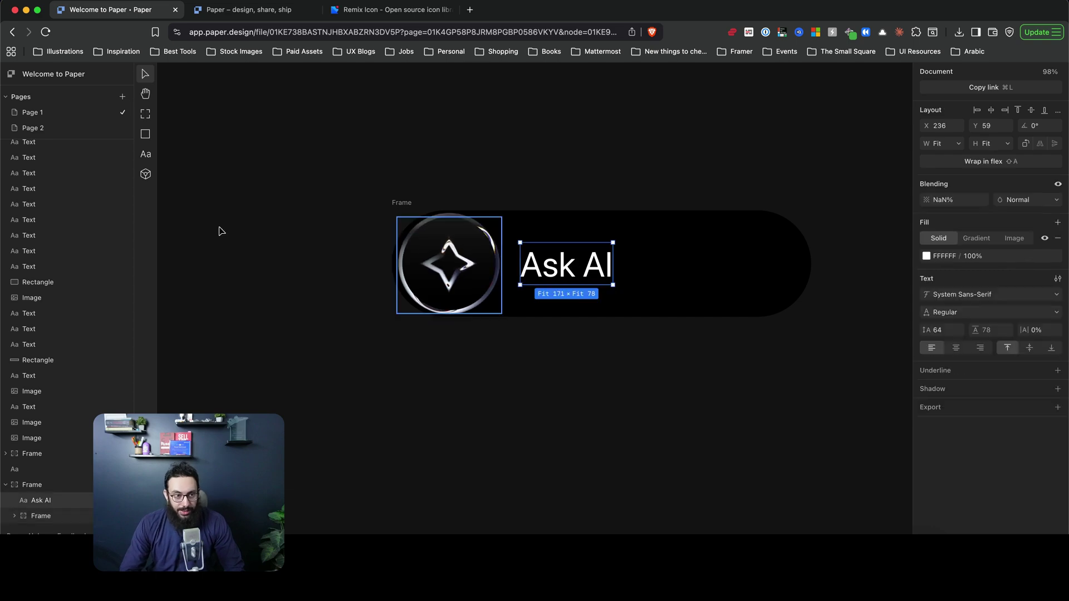
left_click(146, 175)
scroll(457, 317, "down", 3)
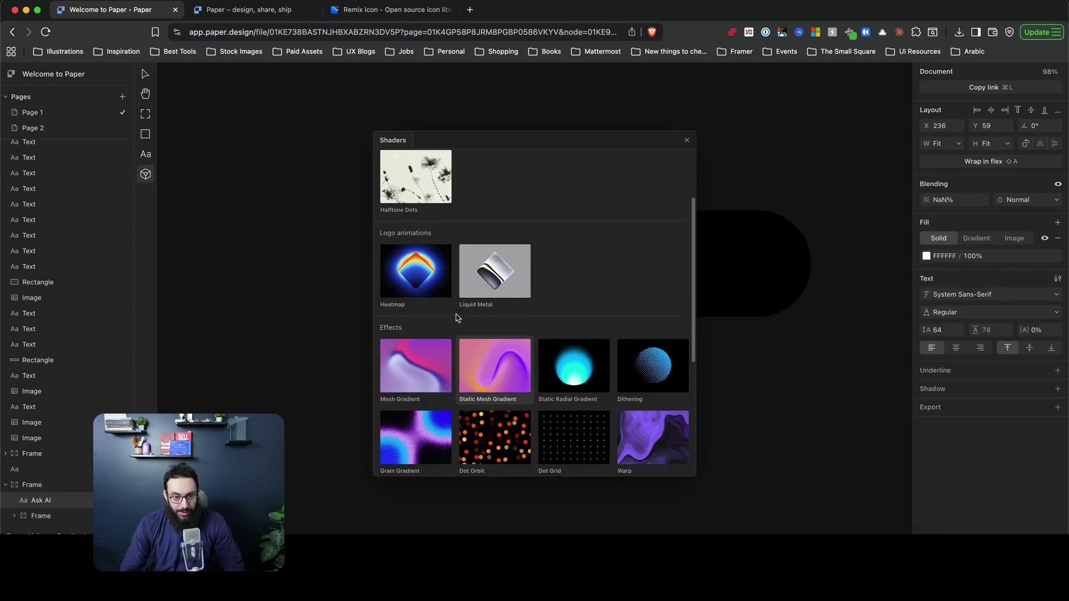
scroll(442, 291, "down", 5)
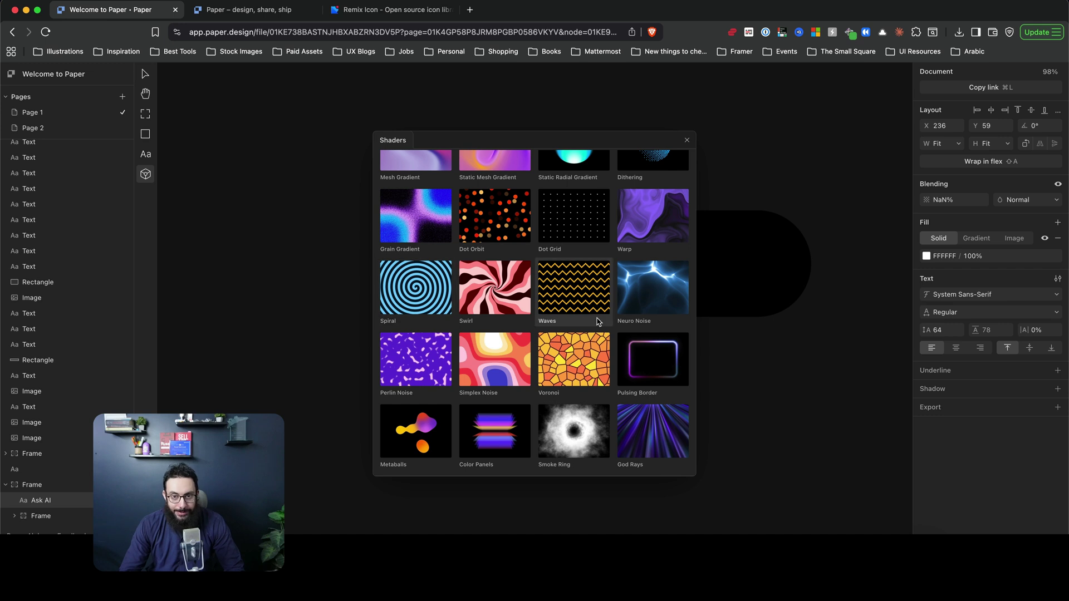
scroll(600, 322, "up", 1)
left_click(651, 333)
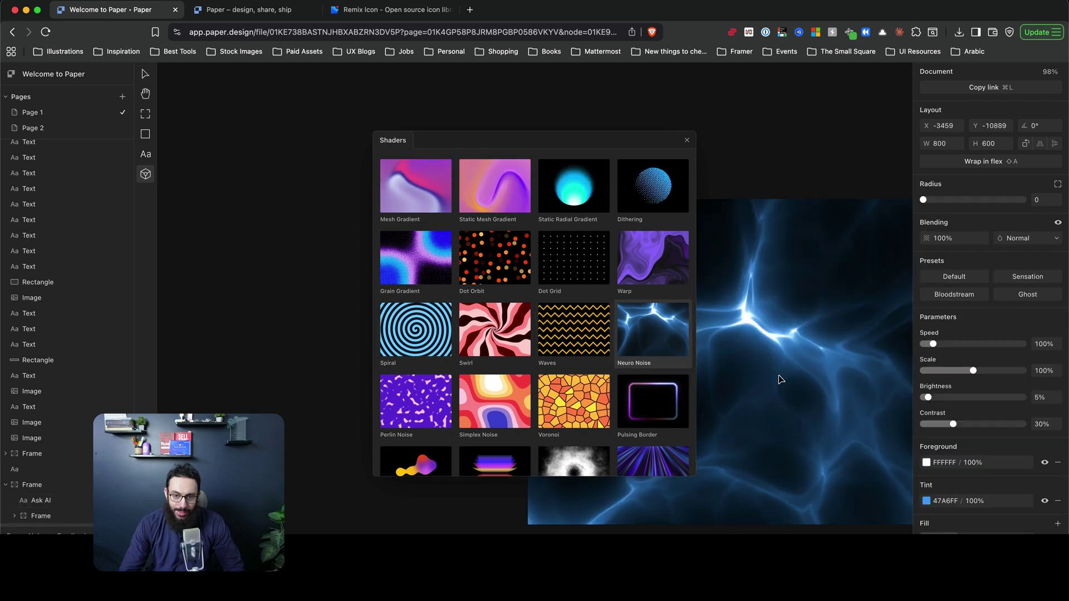
Move the Neuro Noise shader into the pill frame directly above the Ask AI text, and centre it horizontally and vertically
left_click_drag(778, 379, 490, 216)
key("super+x")
left_click(400, 207)
key("super+v")
key("super+x")
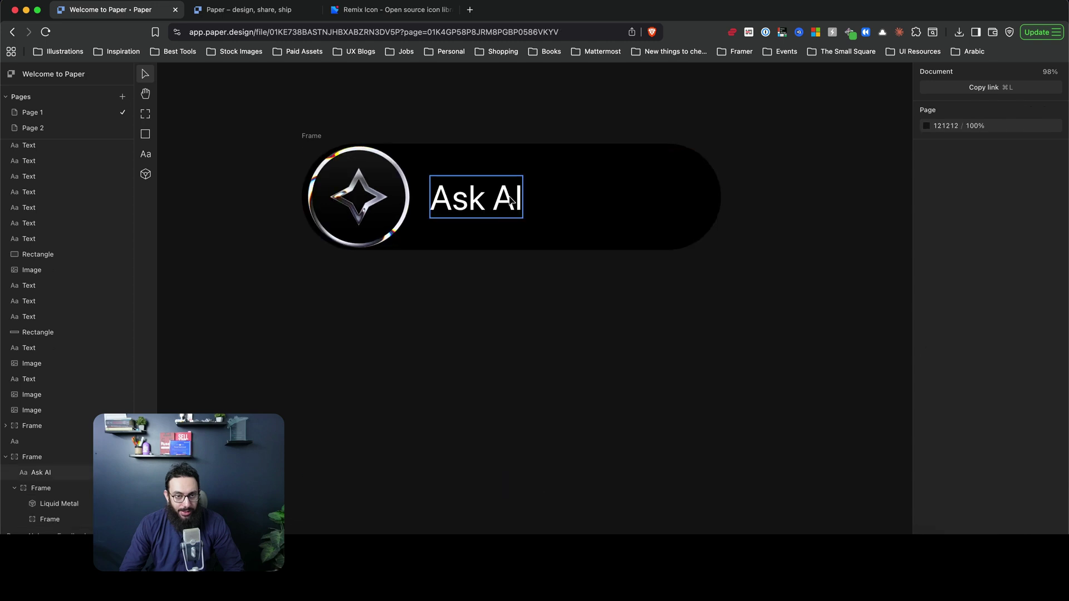
left_click(511, 199)
key("super+v")
key("alt+h")
key("alt+v")
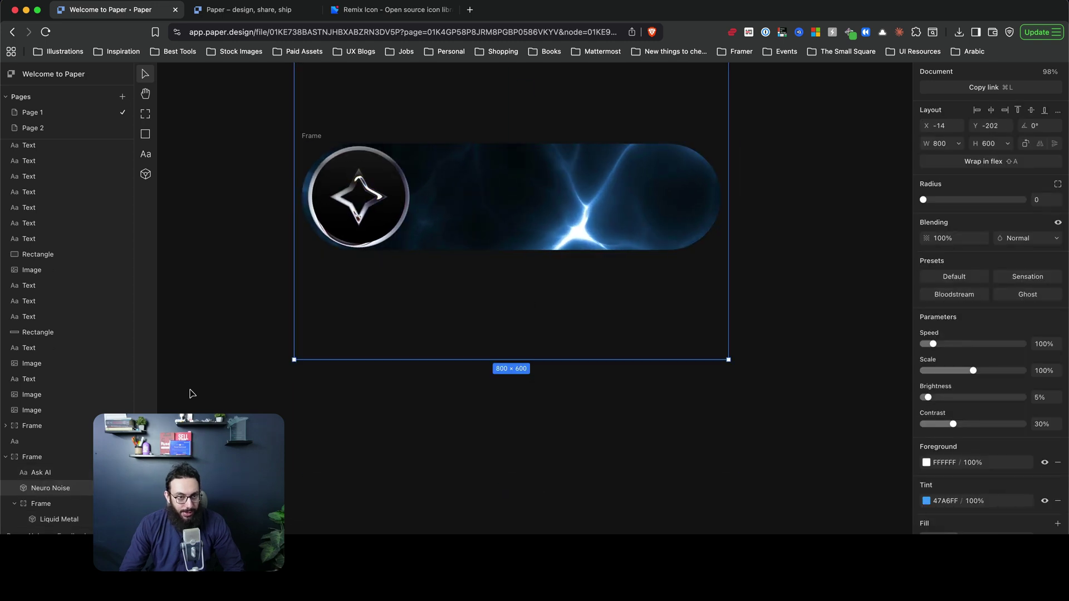
scroll(74, 447, "down", 1)
left_click_drag(53, 467, 56, 454)
key("super+z")
left_click_drag(791, 349, 845, 393)
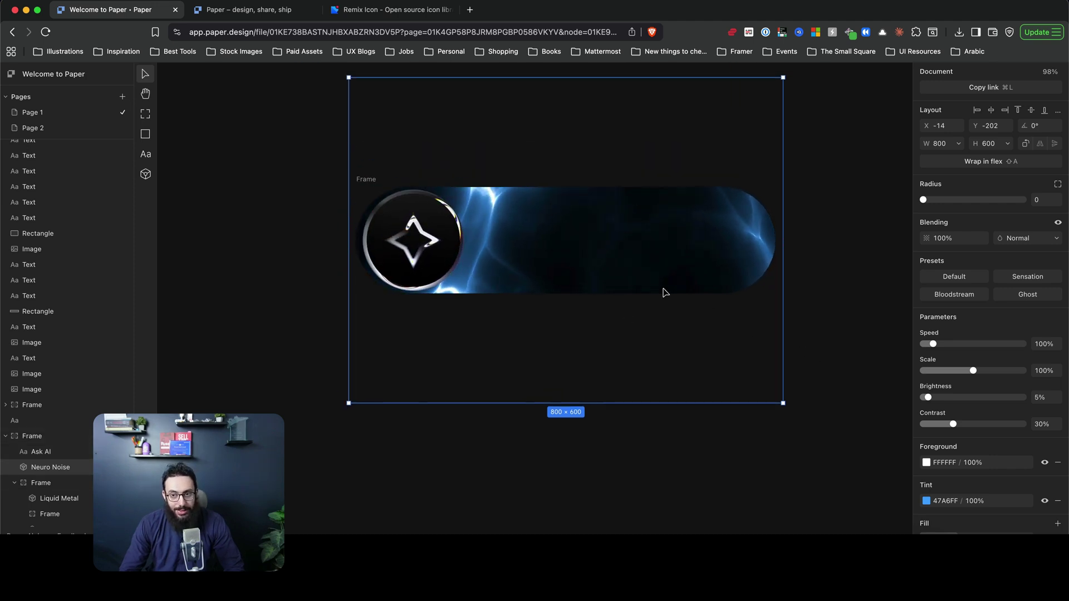
key("alt+w")
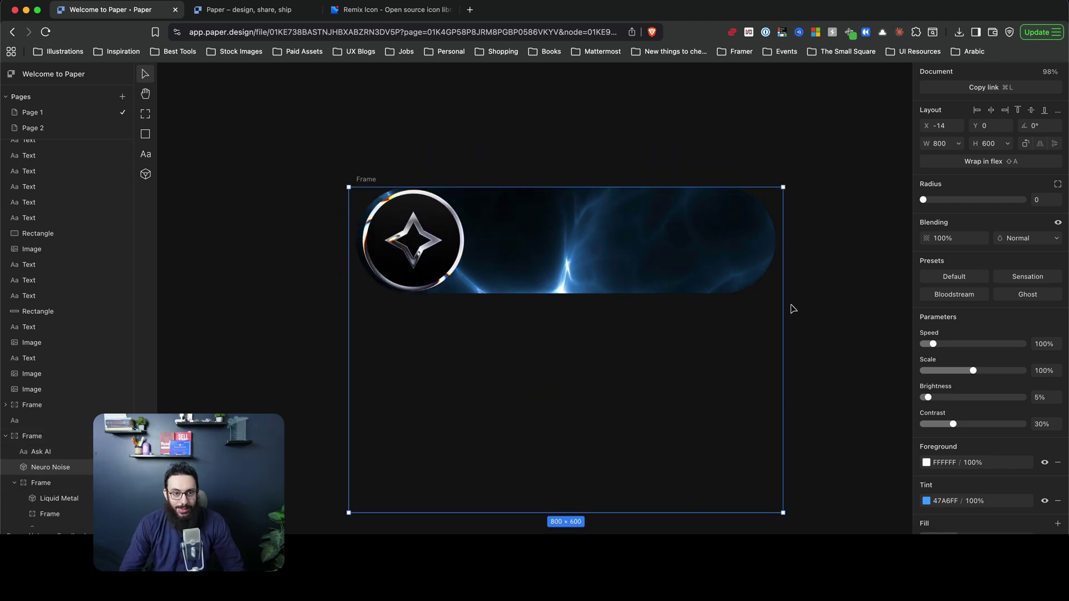
key("super+z")
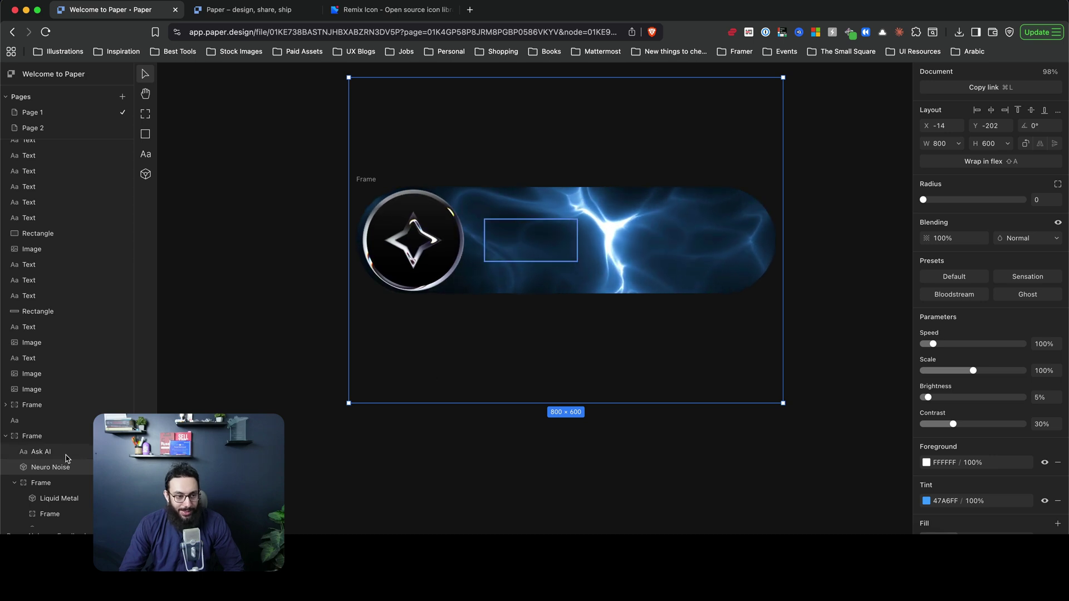
mouse_move(58, 466)
left_mouse_down()
mouse_move(58, 456)
mouse_move(58, 467)
left_mouse_up()
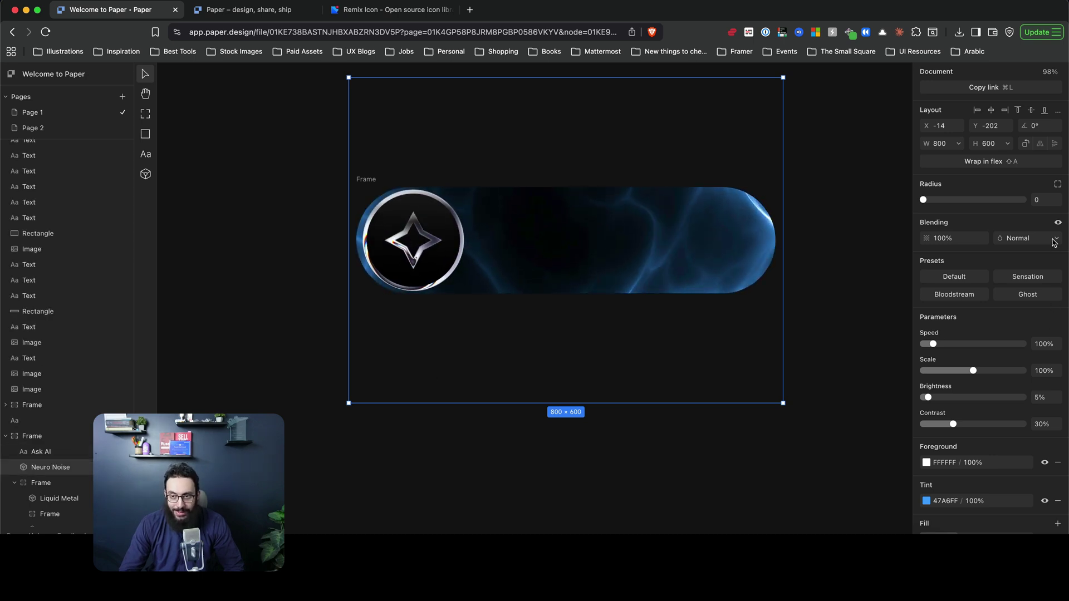
Set the Neuro Noise shader's blend mode to Multiply
left_click(1052, 239)
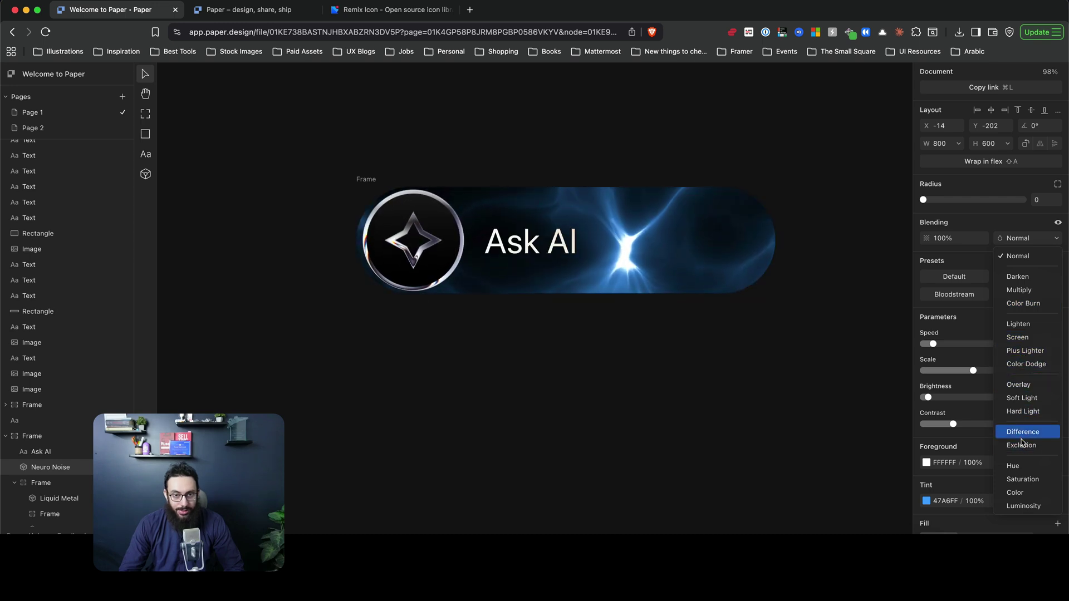
left_click(1022, 291)
scroll(617, 236, "up", 5)
scroll(949, 473, "down", 1)
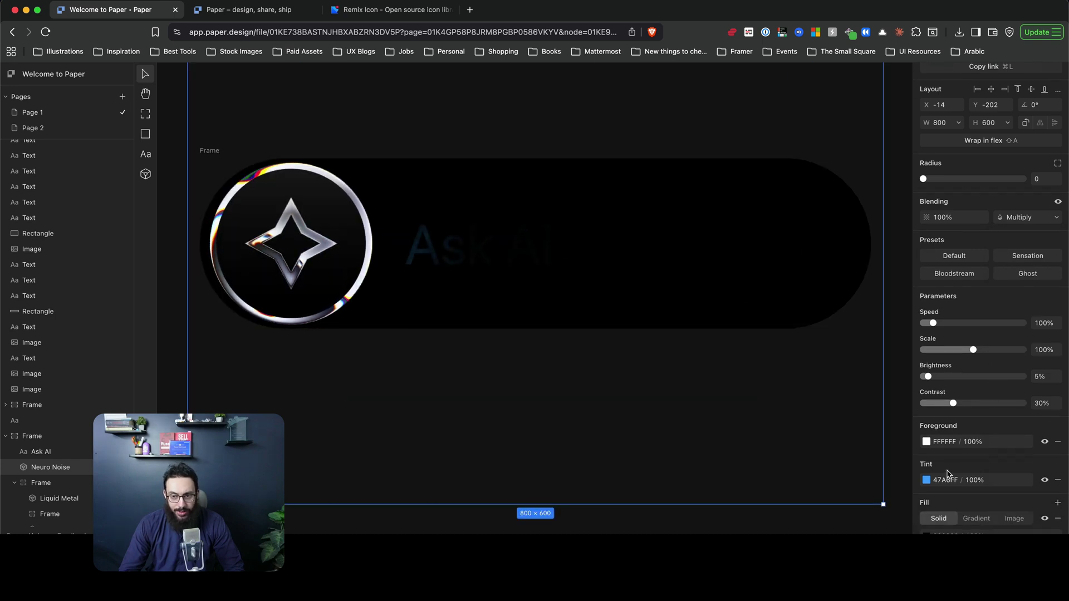
Set the Neuro Noise shader's tint to 598ABC and its solid fill to 454545
left_click(926, 480)
left_click_drag(696, 436, 606, 378)
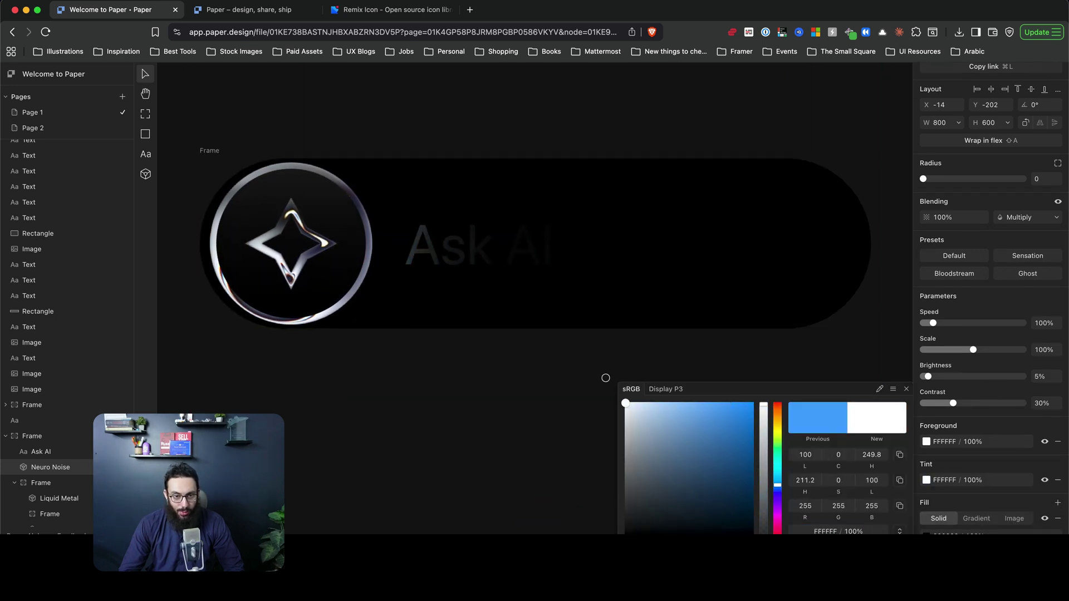
left_click(692, 437)
scroll(980, 423, "down", 5)
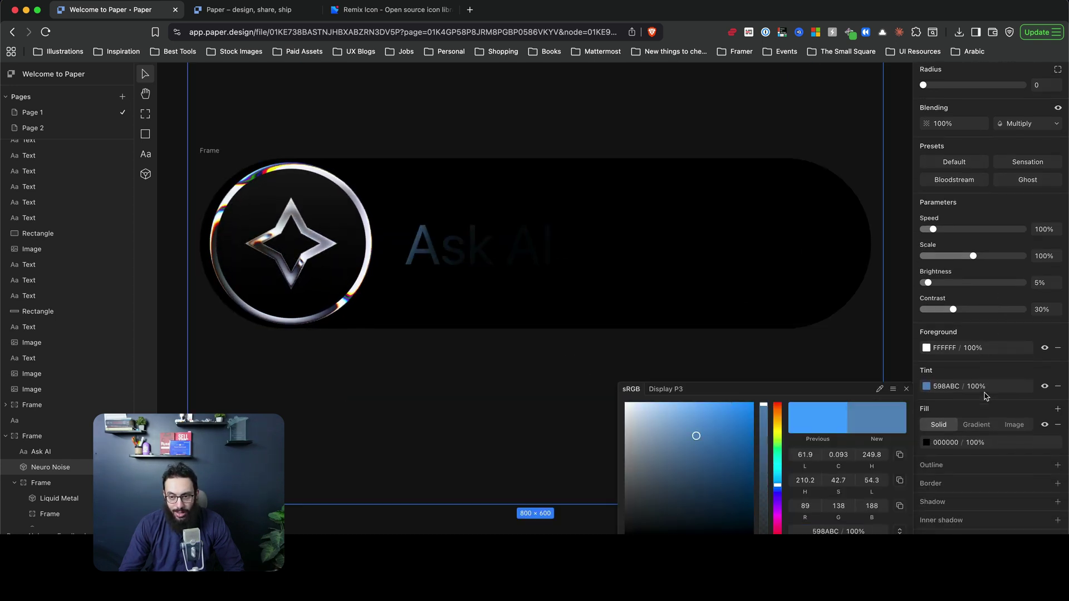
left_click(926, 438)
left_click_drag(743, 438, 592, 498)
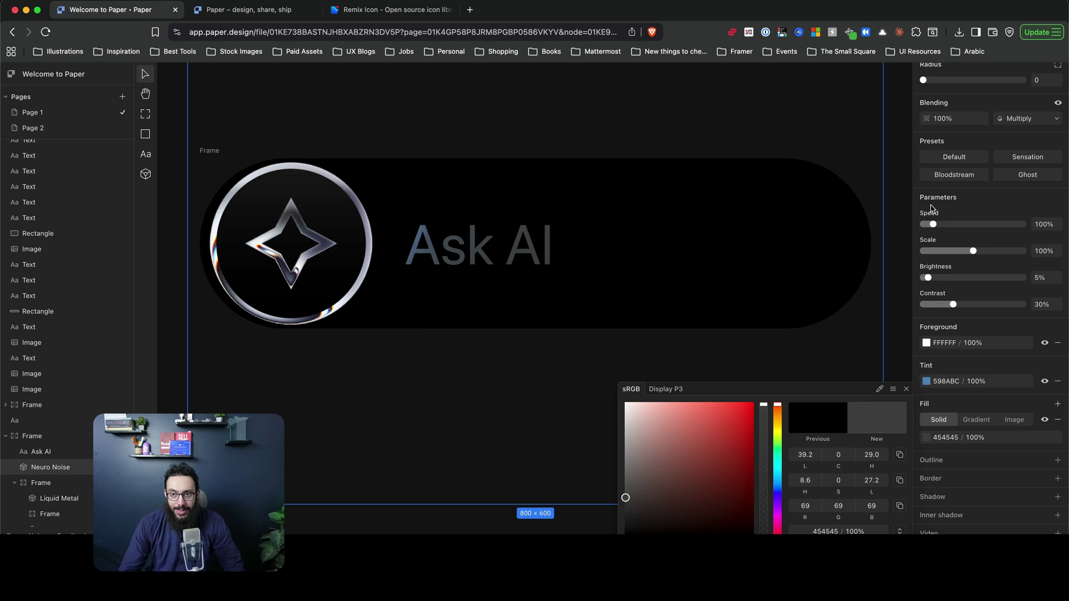
Set the Neuro Noise shader's speed to 207% and its tint to 2A9DFF
left_click_drag(936, 228, 1001, 233)
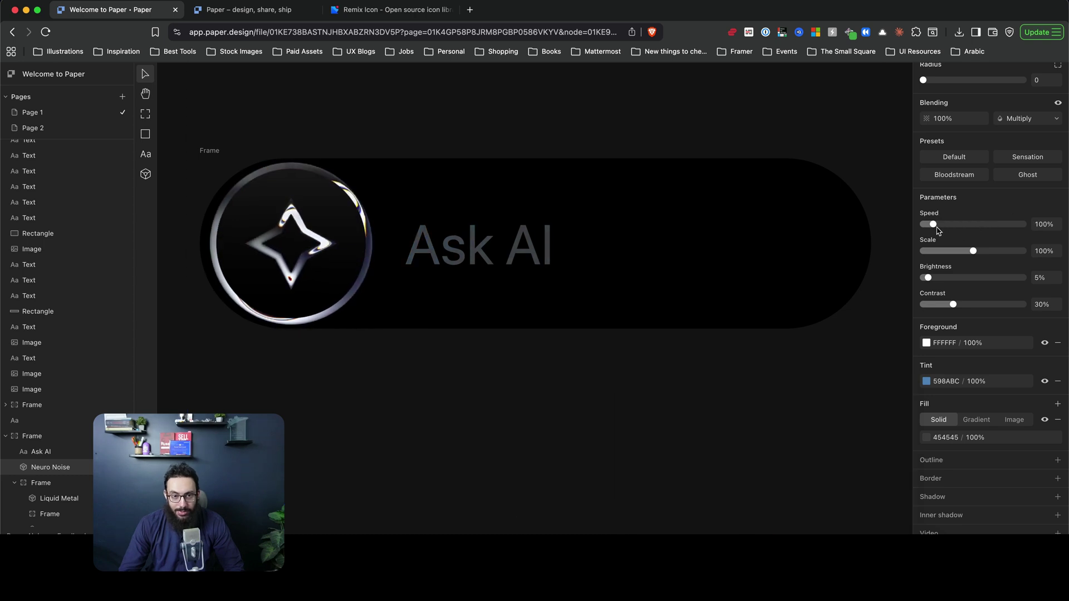
left_click(927, 381)
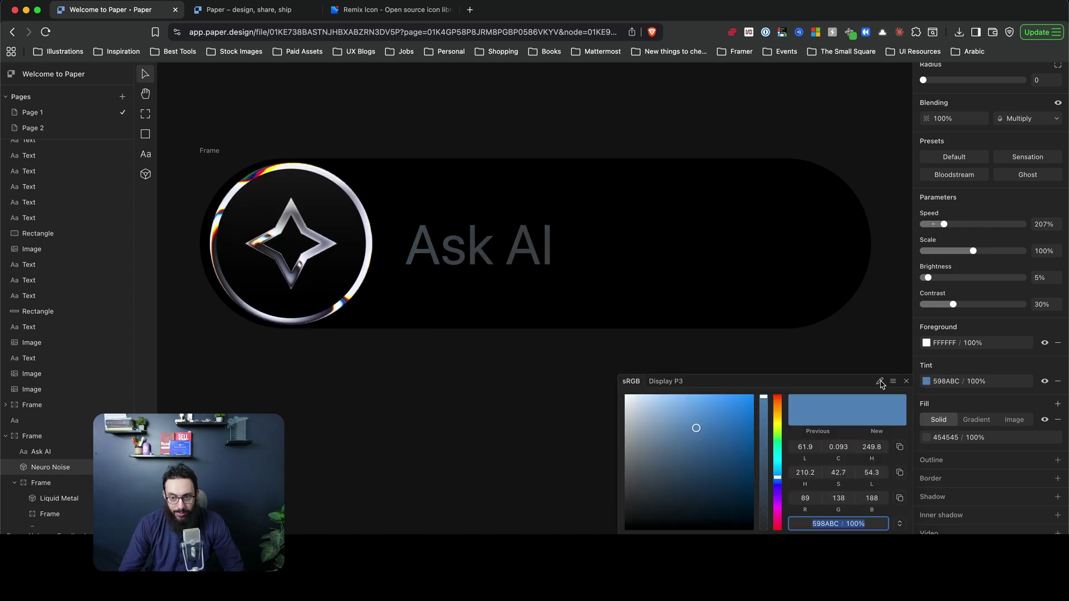
left_click_drag(697, 424, 744, 311)
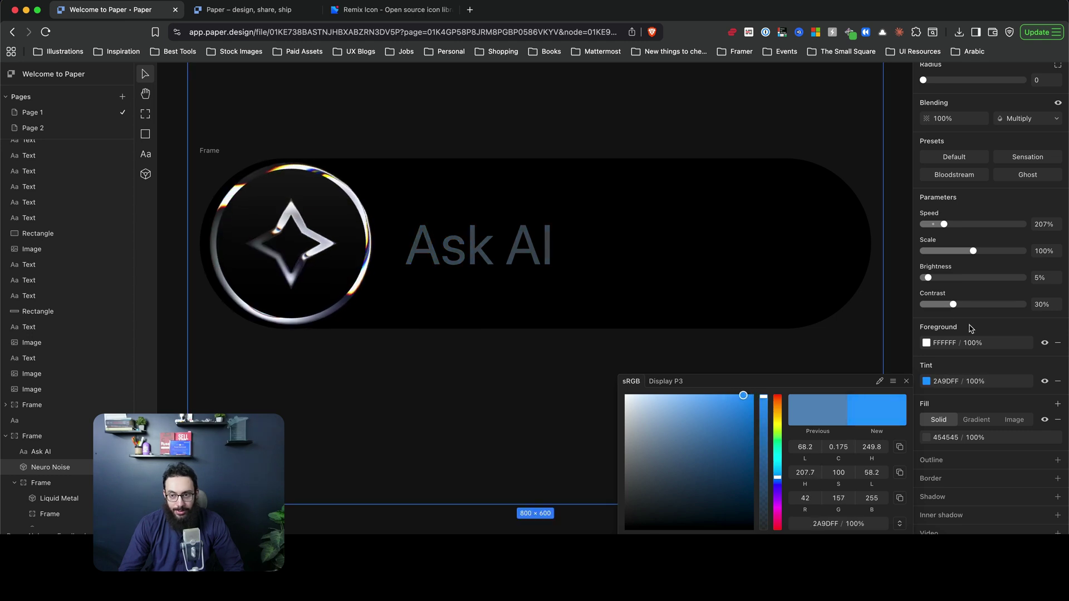
Set the Neuro Noise shader's foreground colour to light cyan 8EF1FF
left_click(927, 343)
left_click_drag(696, 364, 683, 284)
left_click(777, 424)
left_click(994, 343)
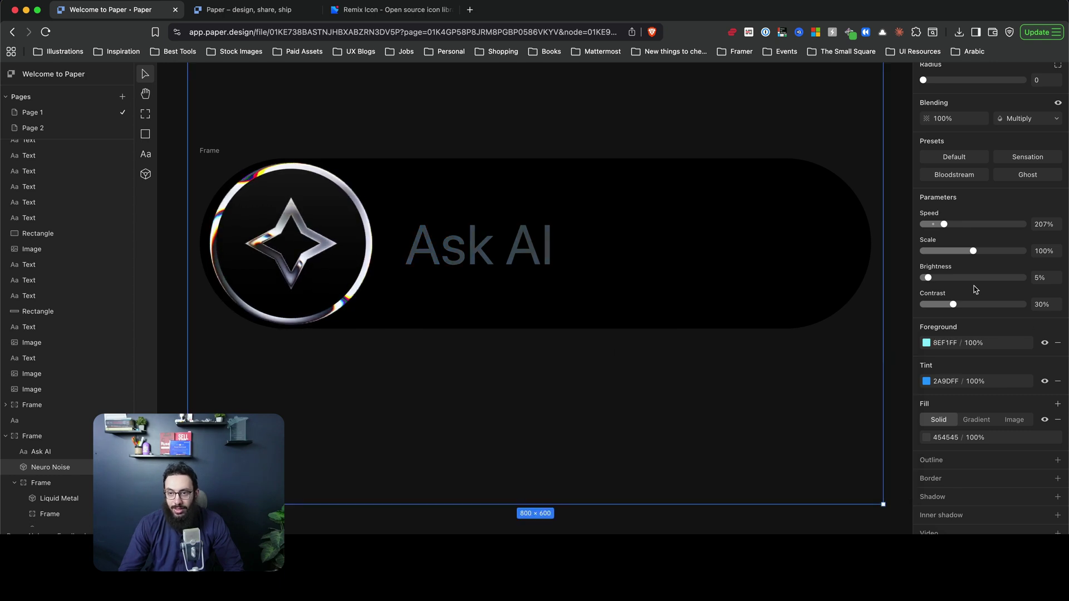
Set the Neuro Noise shader's scale to 113% and its brightness to 61%
left_click_drag(973, 251, 1066, 254)
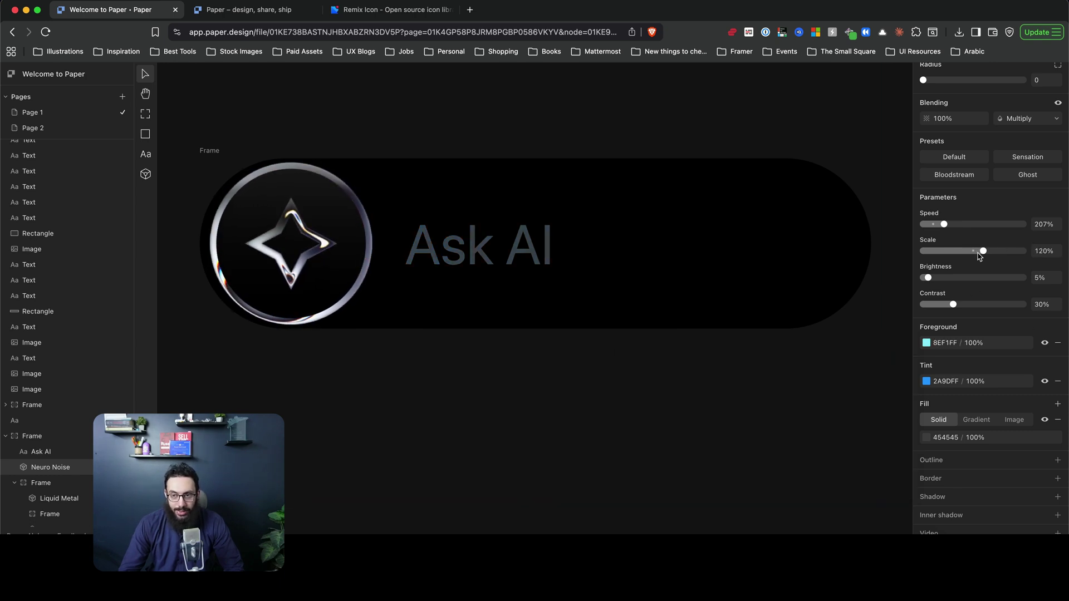
left_click_drag(979, 284, 975, 285)
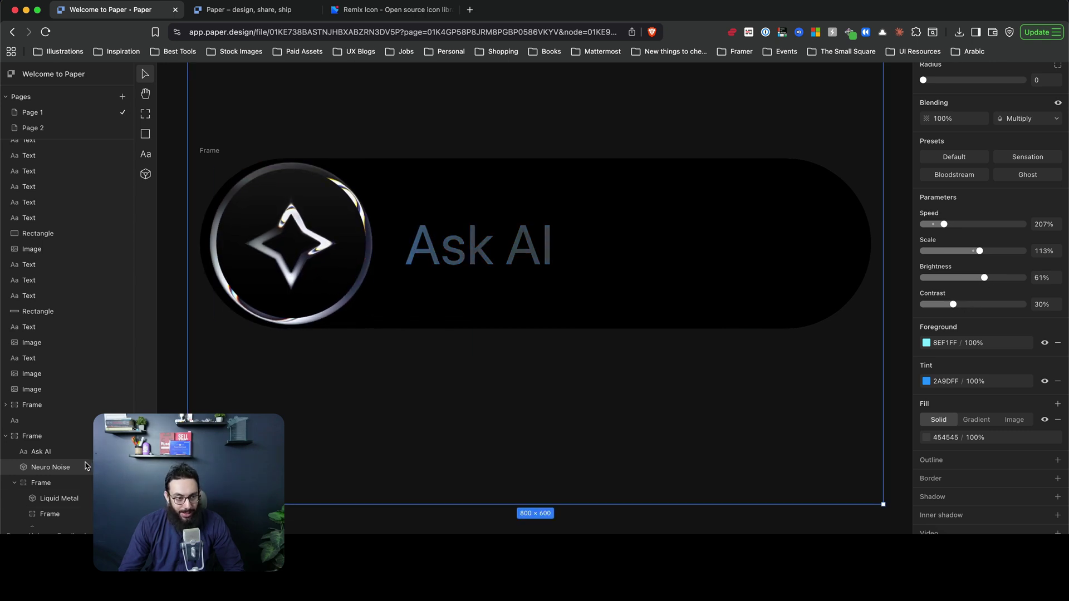
Try the Neuro Noise shader behind the Ask AI text with its blend mode set to Normal
left_click_drag(88, 467, 88, 448)
scroll(433, 328, "down", 5)
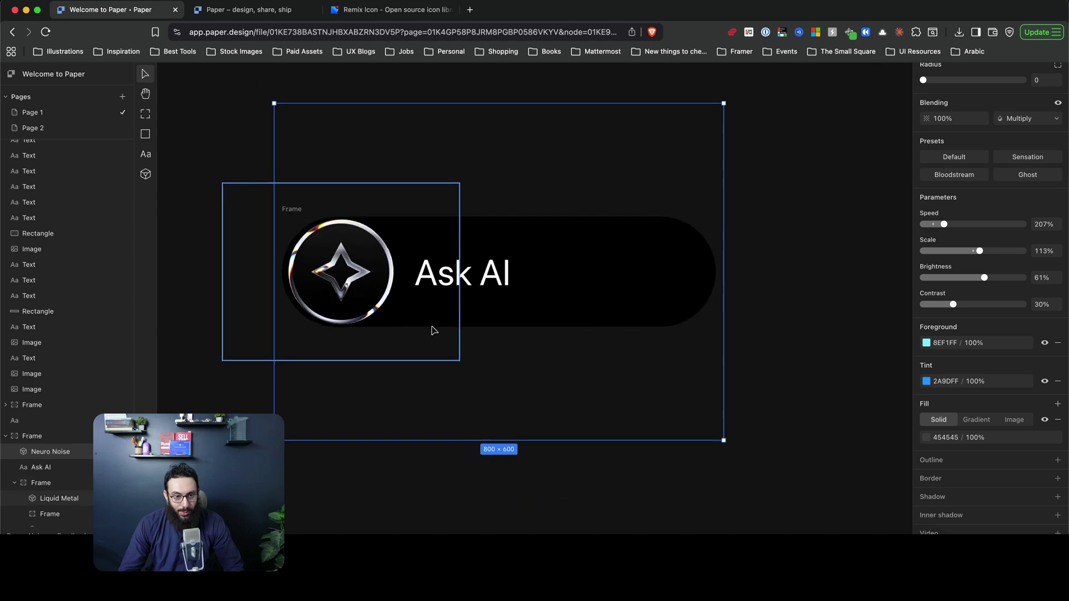
scroll(1025, 246, "up", 3)
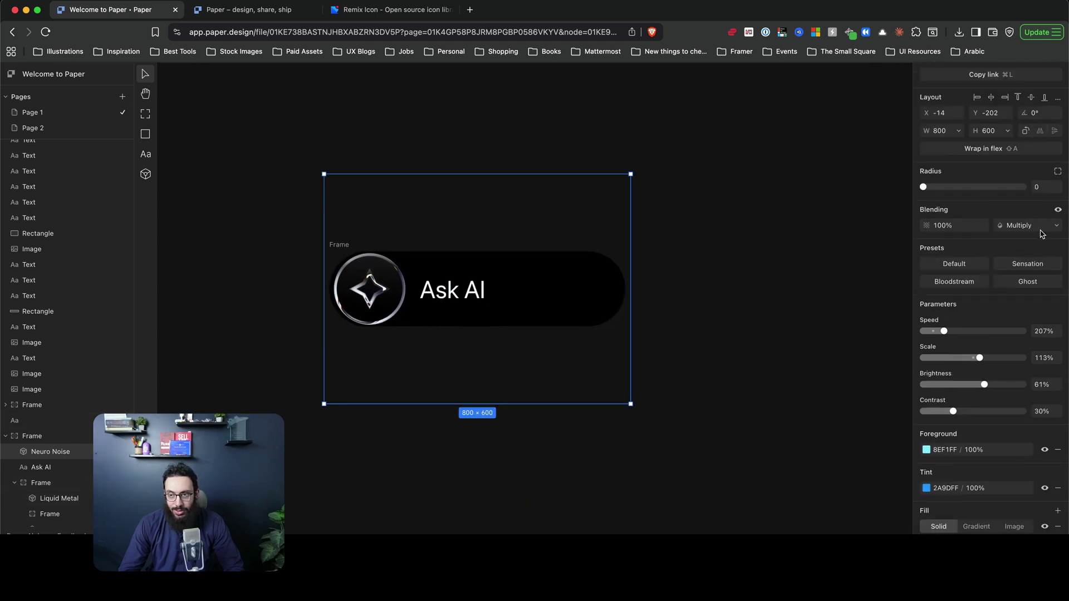
left_click(1056, 225)
left_click(953, 241)
scroll(458, 320, "up", 3)
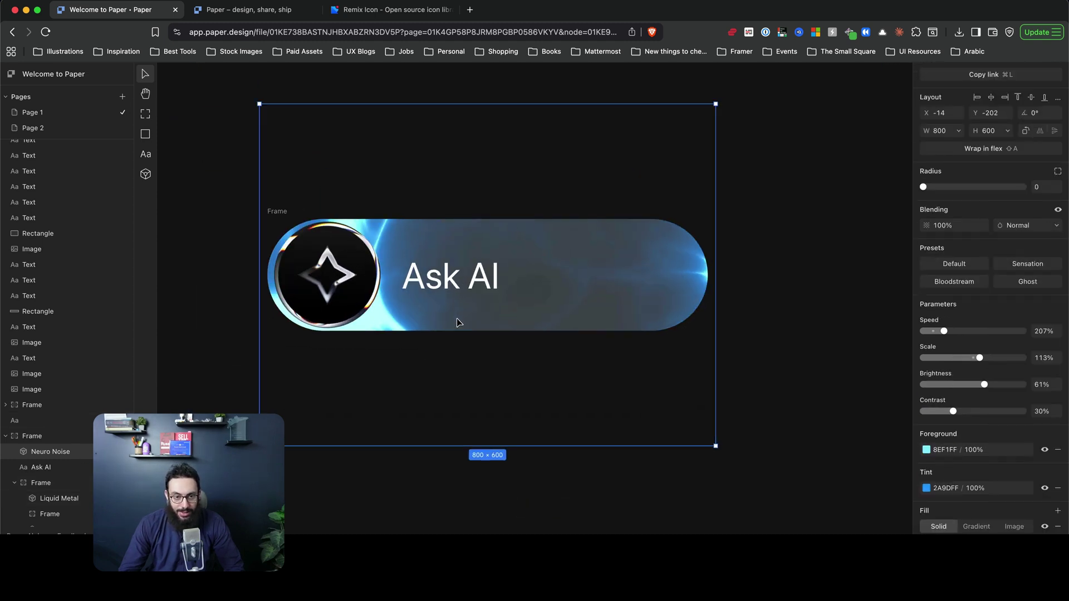
Set the Neuro Noise shader's brightness to 78% and return it in front of the Ask AI text with Multiply blending
left_click_drag(984, 385, 1001, 385)
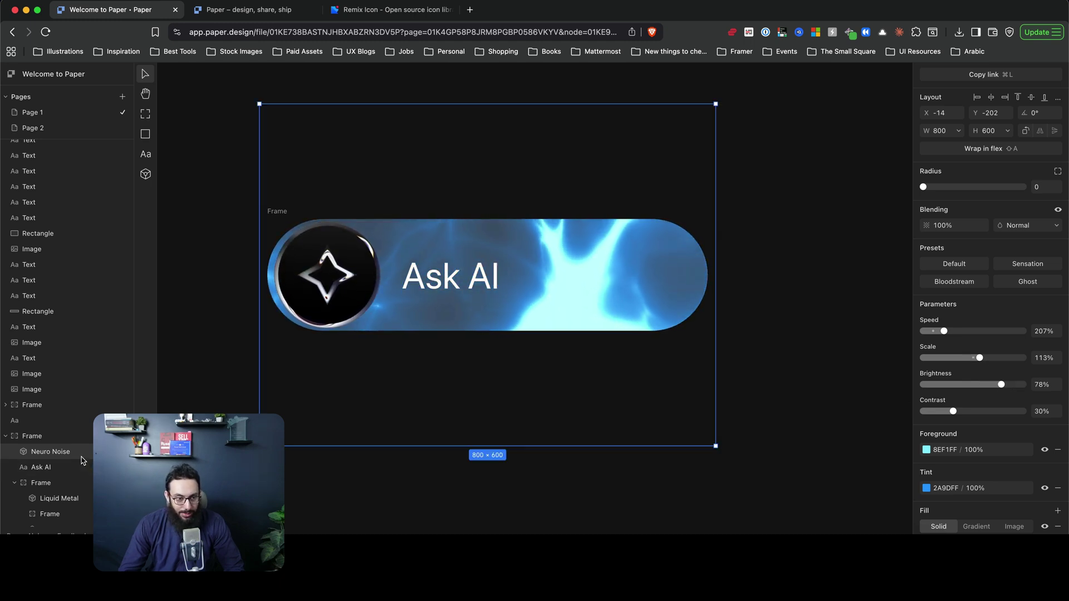
left_click_drag(53, 451, 85, 472)
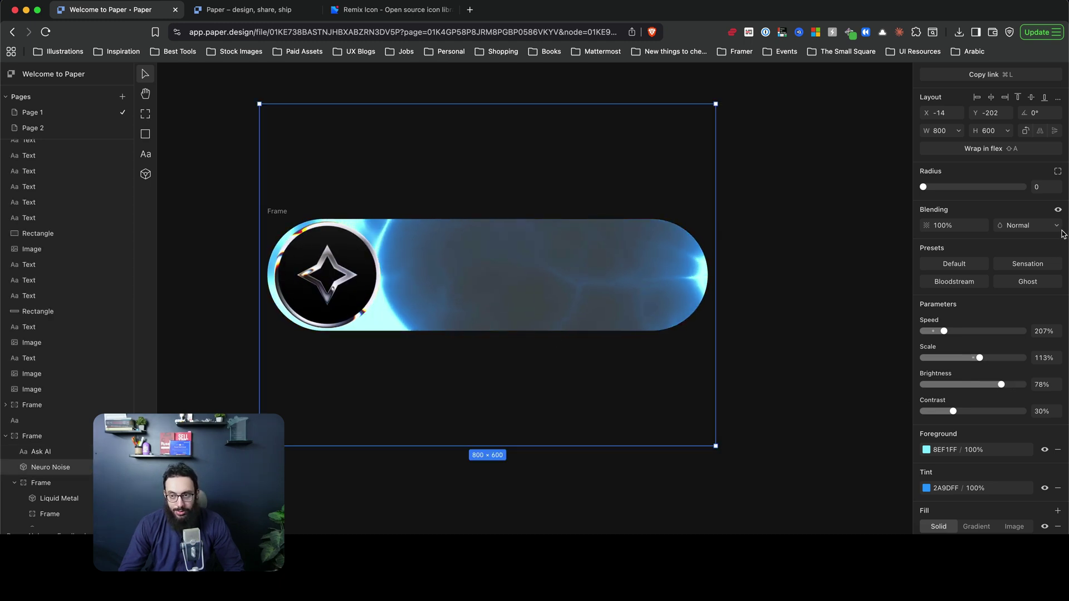
left_click(1034, 224)
left_click(1033, 278)
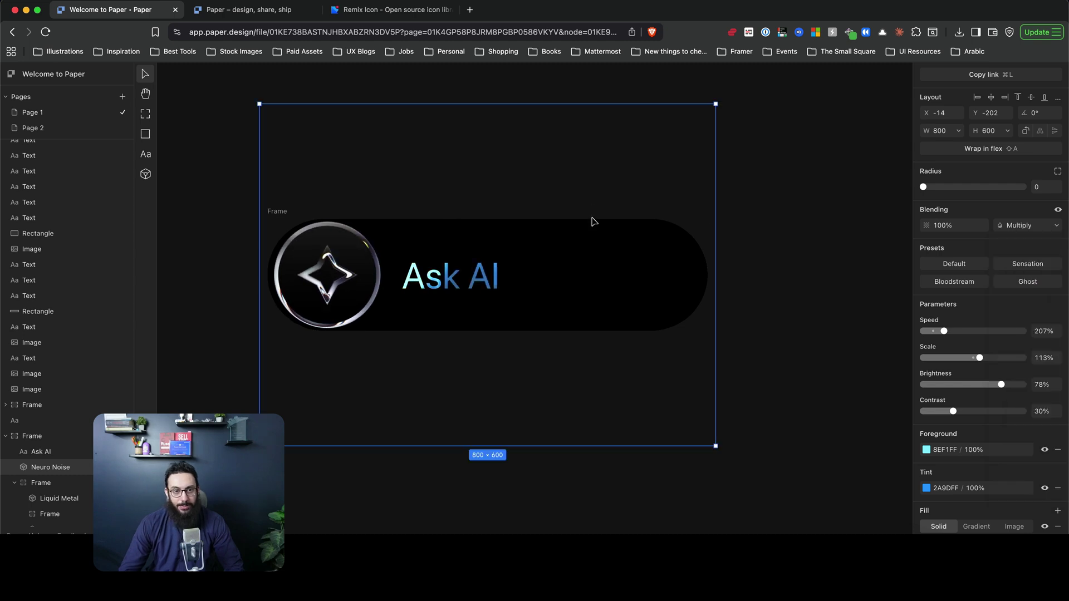
Lighten the Neuro Noise shader's tint to C4E1FF and change its foreground to a muted teal
left_click(926, 488)
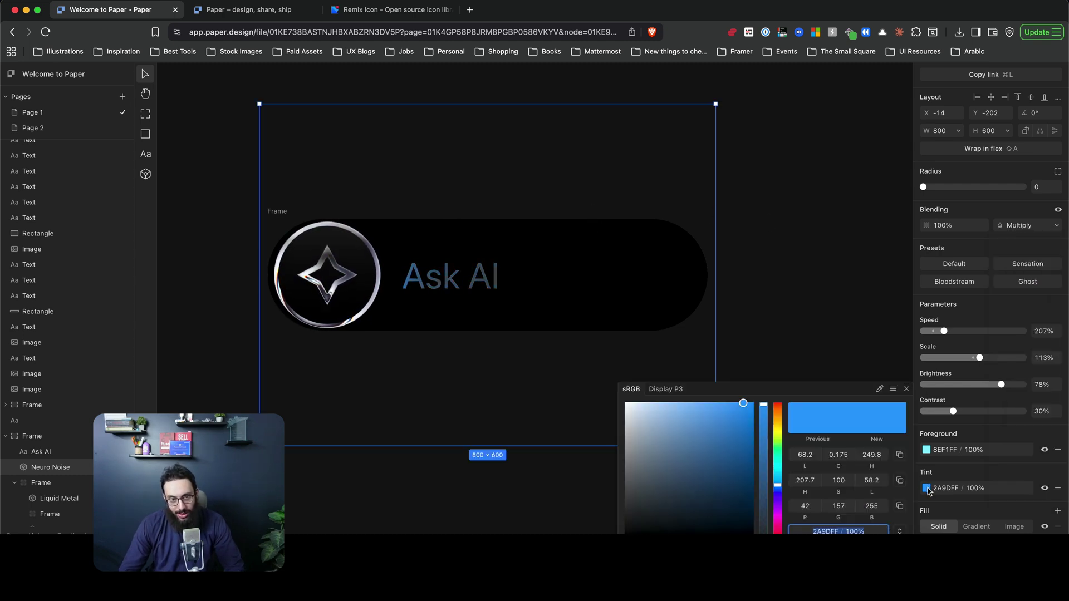
left_click_drag(737, 468, 673, 385)
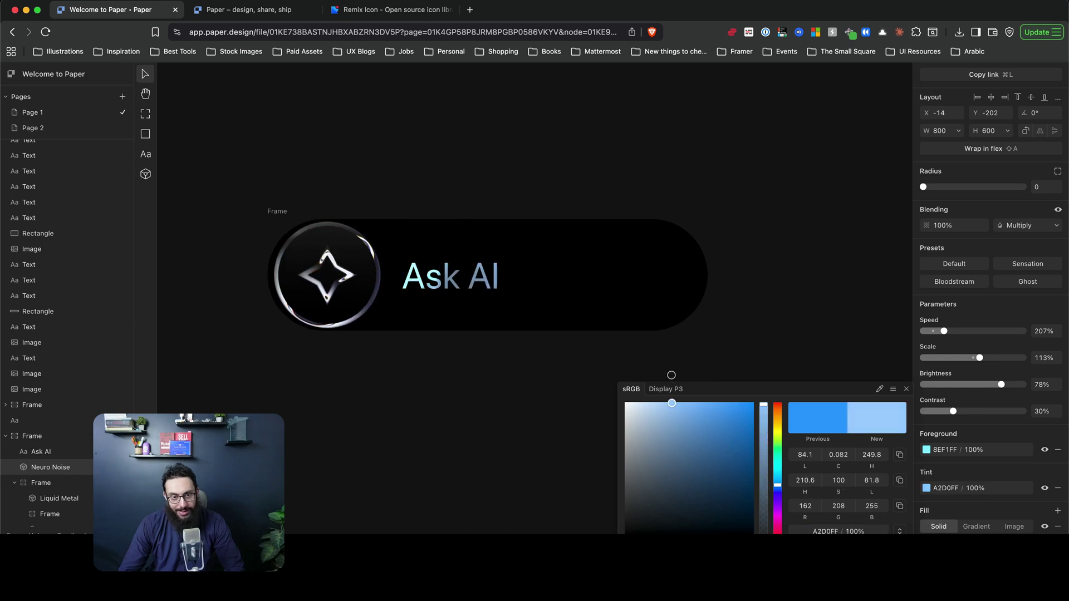
left_click(933, 450)
left_click_drag(646, 435, 657, 461)
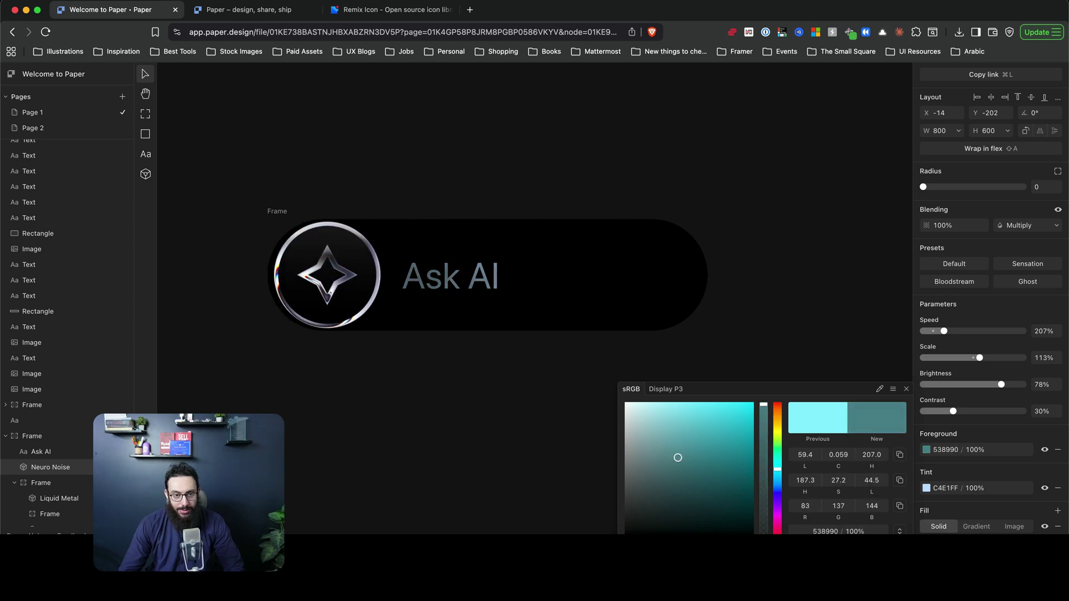
left_click(766, 260)
scroll(777, 223, "down", 3)
scroll(723, 241, "up", 5)
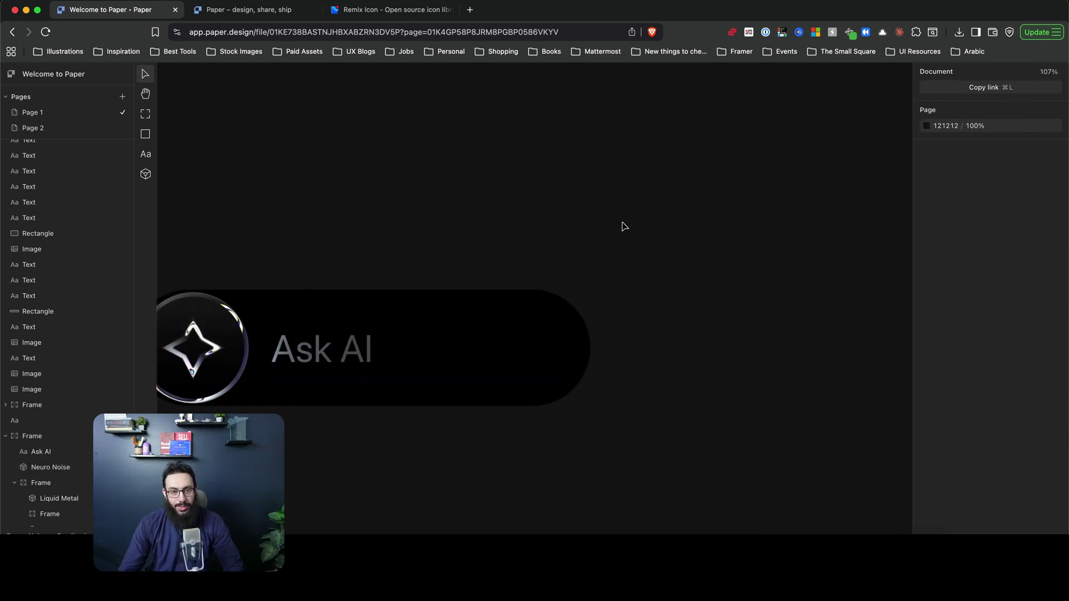
scroll(624, 226, "left", 5)
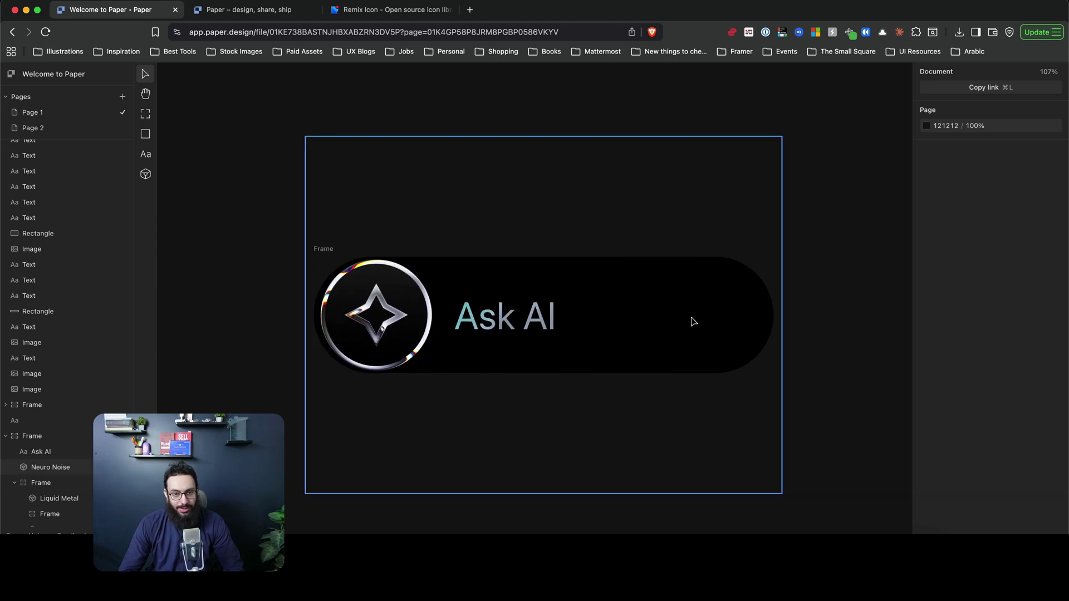
left_click(387, 262)
left_click(636, 227)
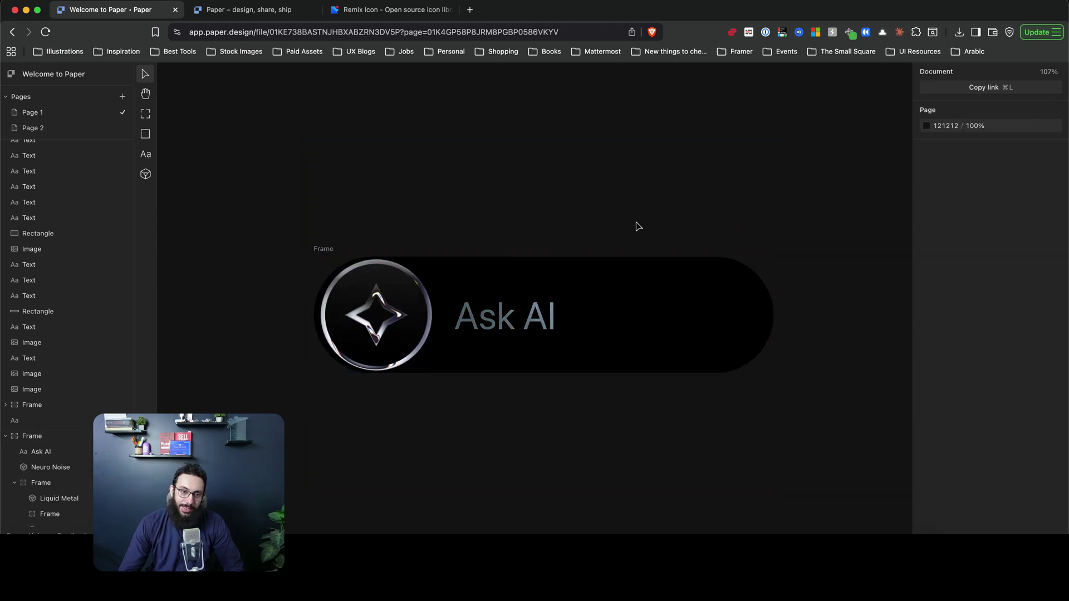
scroll(636, 227, "down", 3)
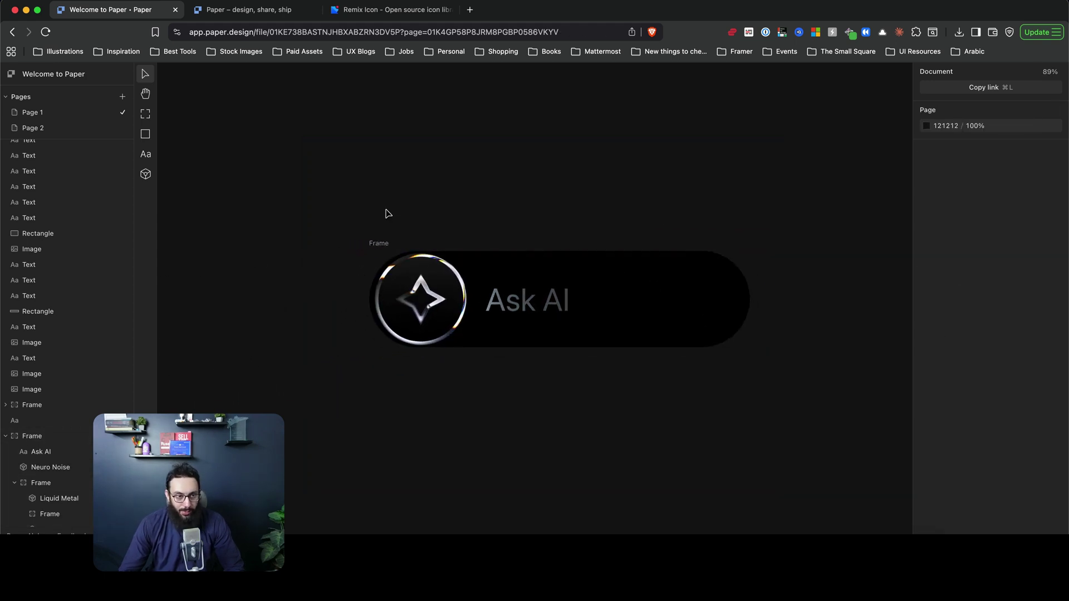
Add a Pulsing Border shader from the shader library to the canvas near the Ask AI pill
left_click(145, 175)
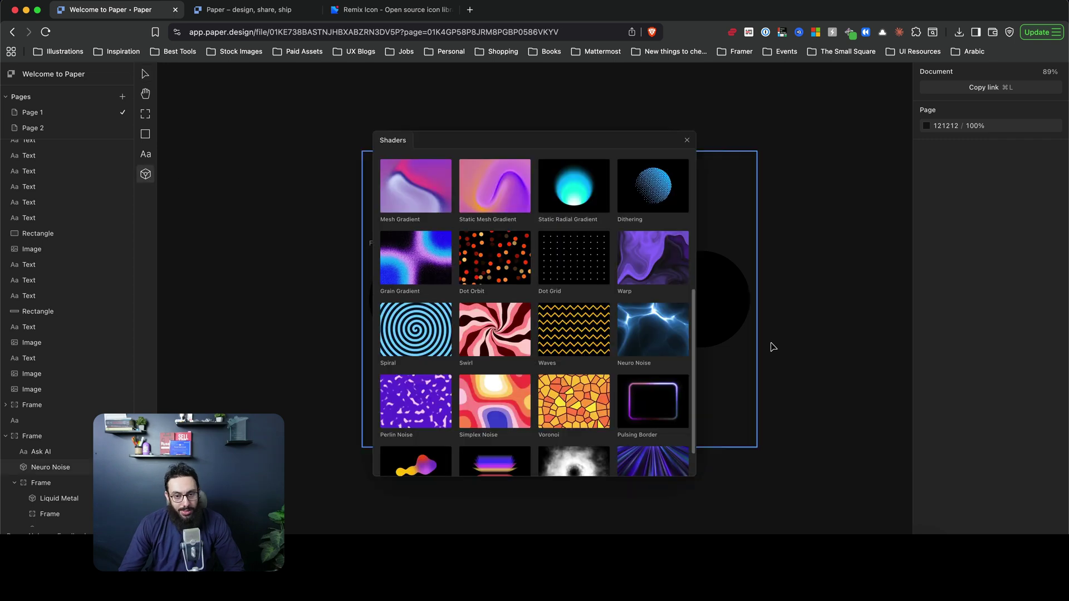
left_click(693, 418)
left_click_drag(823, 369, 689, 275)
left_click_drag(625, 301, 420, 445)
left_click_drag(523, 405, 636, 380)
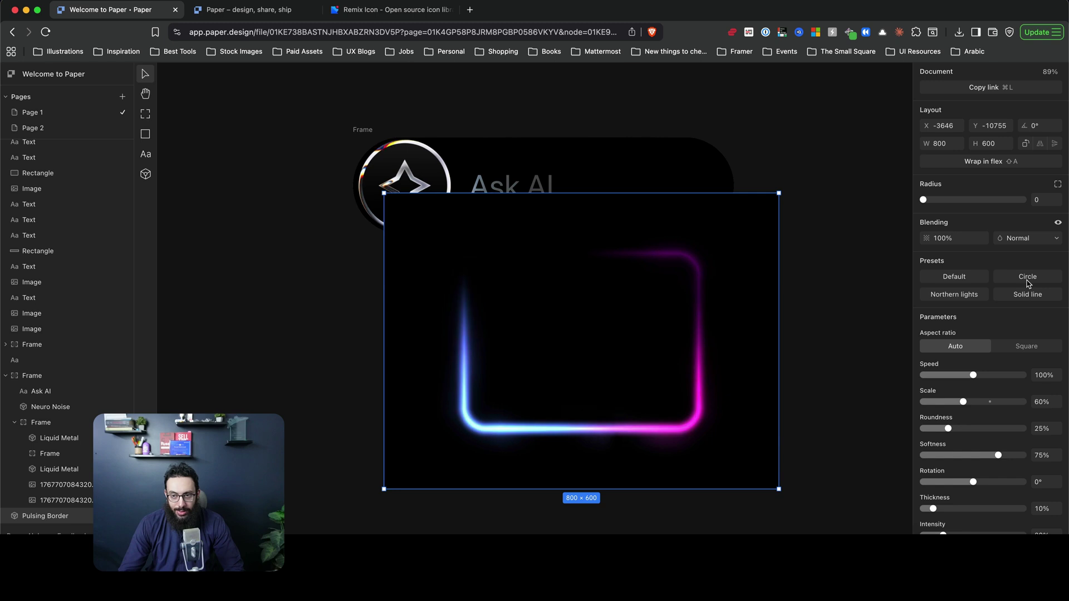
Set the Pulsing Border's roundness to 100% and its black fill's opacity to 0%
left_click_drag(948, 429, 1068, 428)
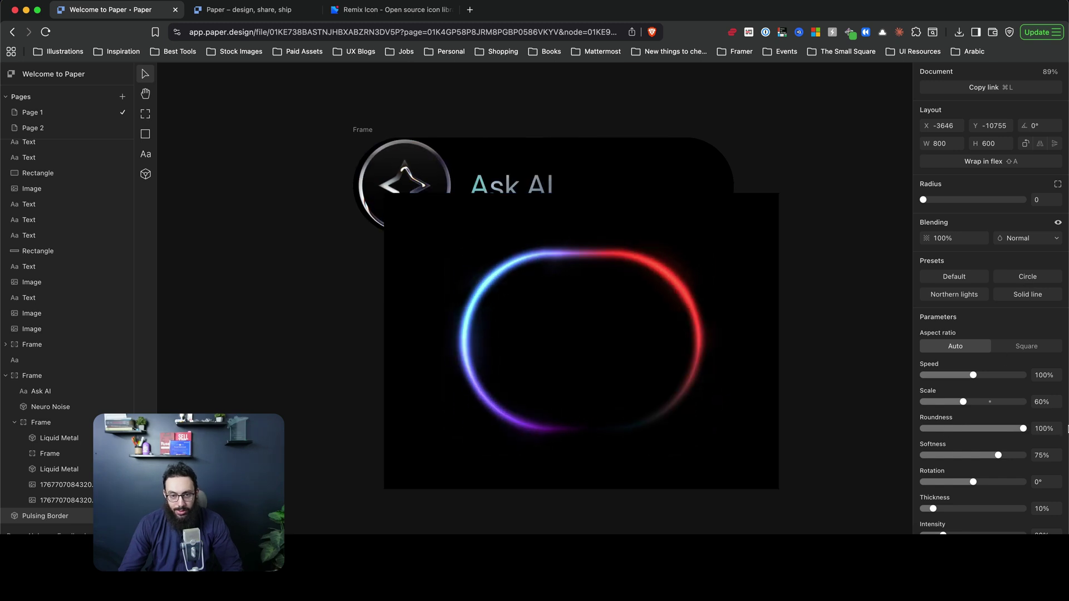
scroll(984, 368, "down", 10)
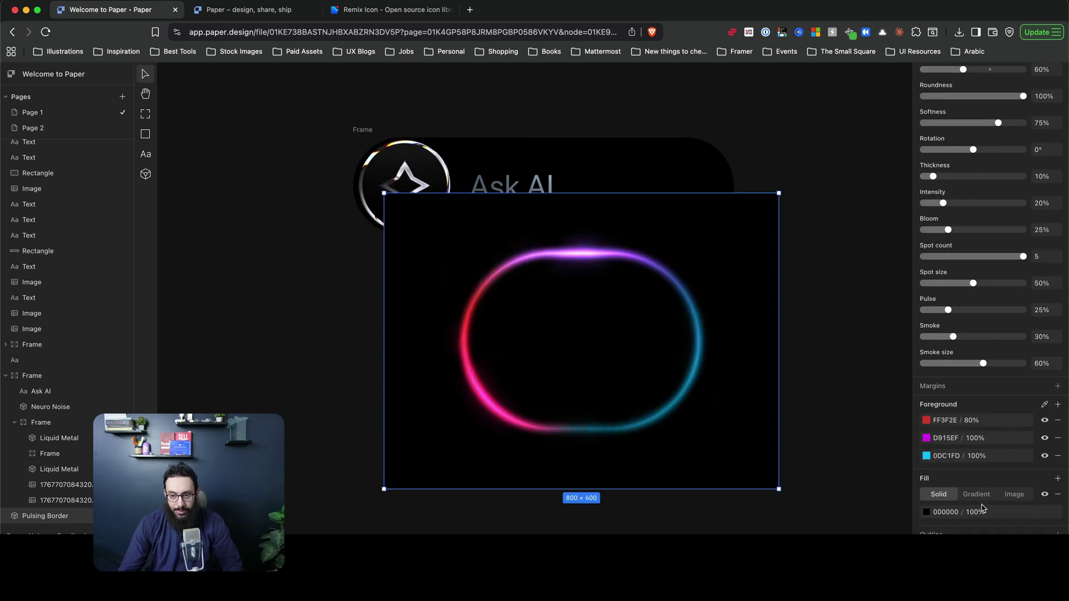
left_click(927, 504)
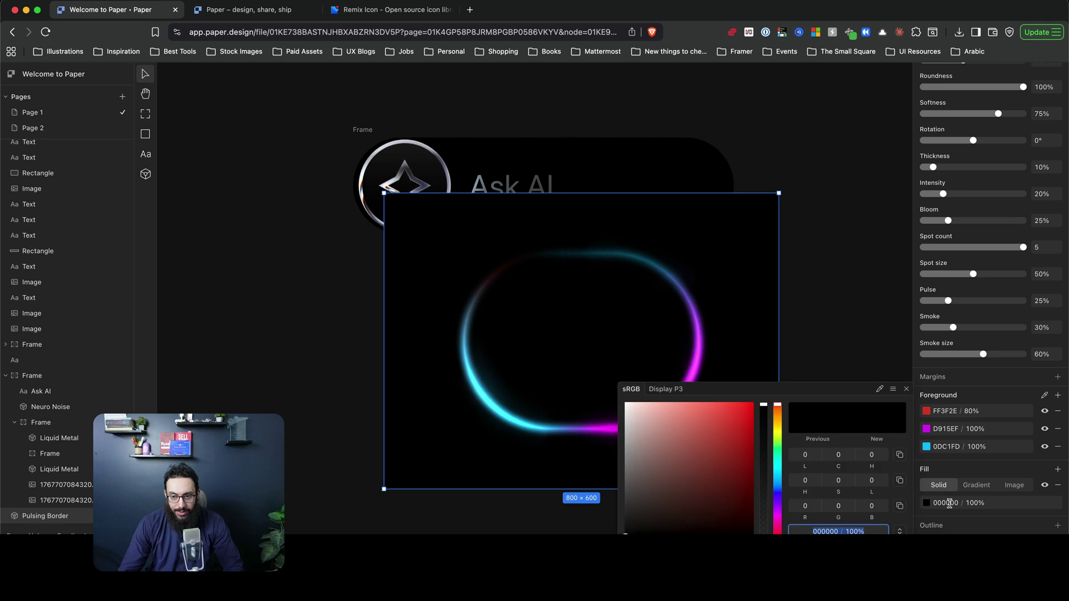
left_click(980, 503)
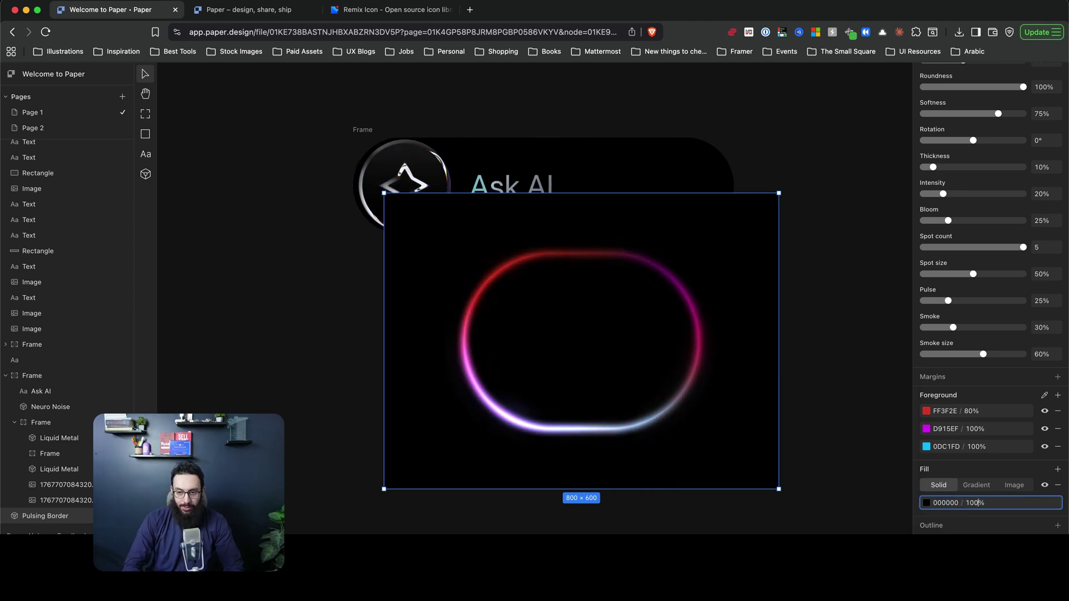
double_click(977, 502)
type("0")
key("Return")
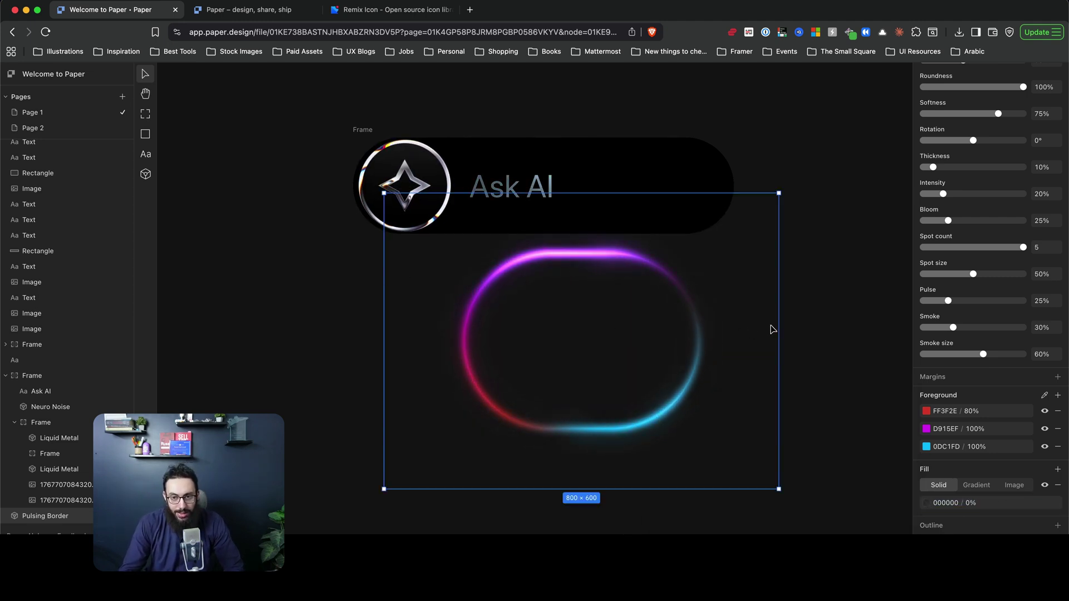
Widen the Pulsing Border to about 1144 and place it over the pill's position, behind the pill frame
left_click_drag(779, 321, 864, 320)
left_click_drag(657, 334, 600, 128)
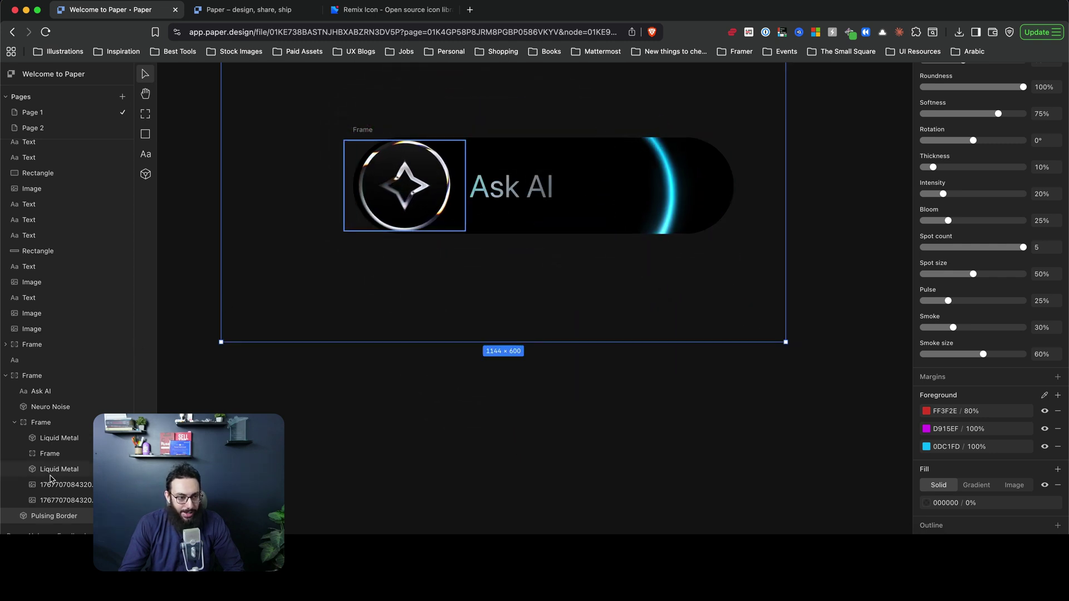
left_click_drag(45, 518, 49, 375)
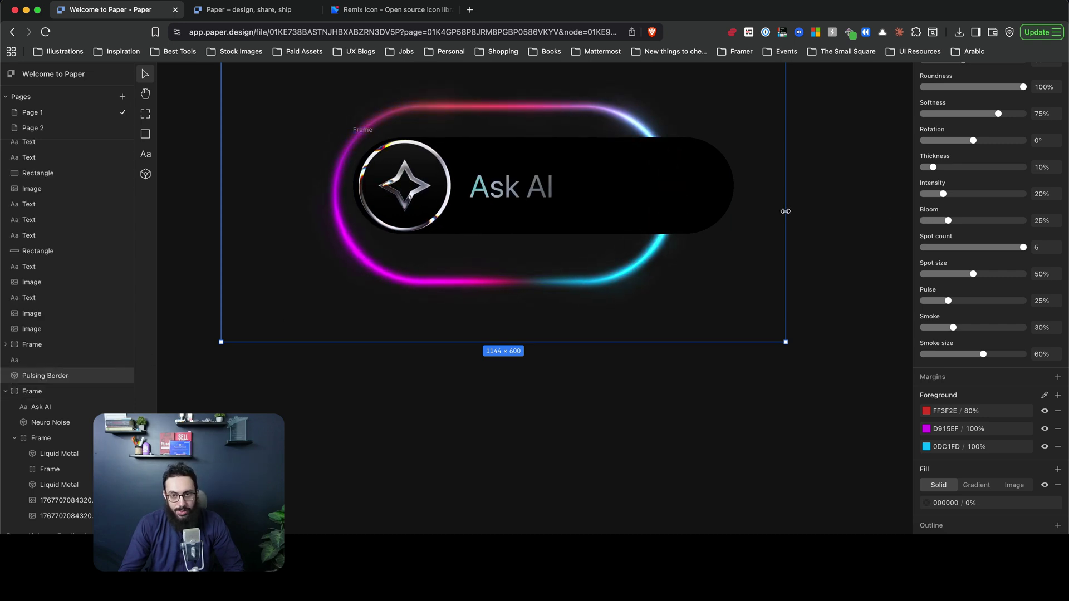
Resize the Pulsing Border to about 1534 × 346 and shift it closer to the pill's outline
left_click_drag(784, 210, 883, 217)
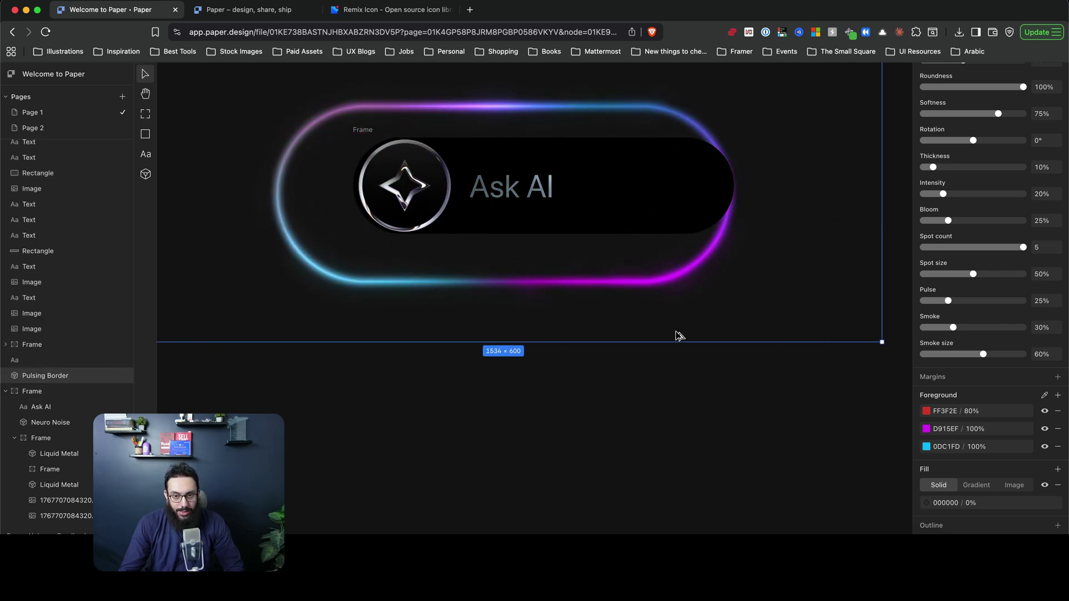
left_click_drag(675, 341, 661, 276)
left_click_drag(509, 253, 577, 241)
scroll(827, 144, "right", 3)
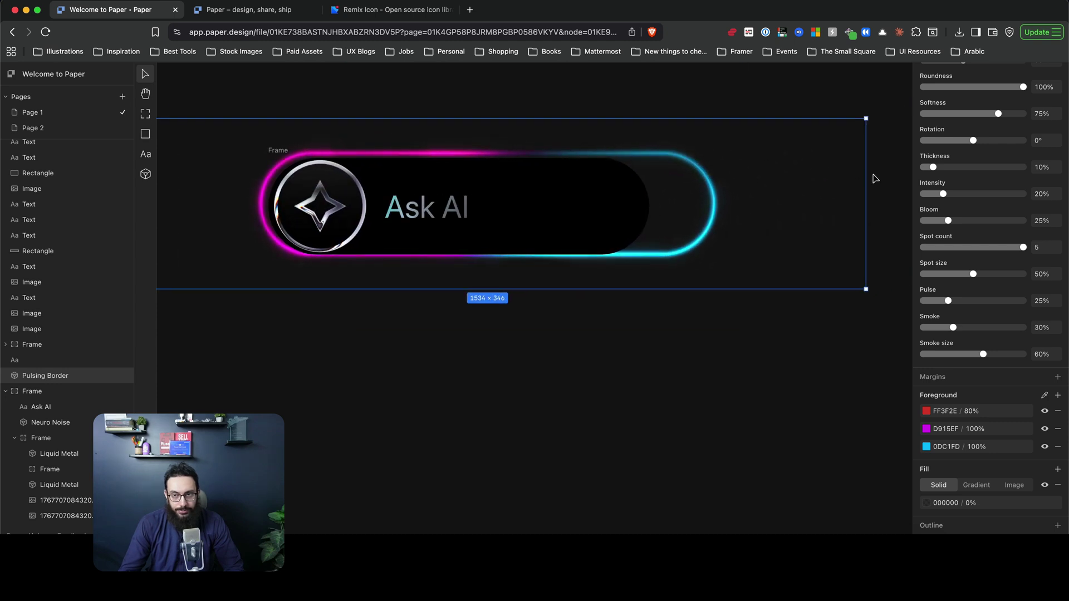
Narrow the Pulsing Border to about 1307 × 344 and align it evenly around the pill's edge
left_click_drag(810, 187, 716, 197)
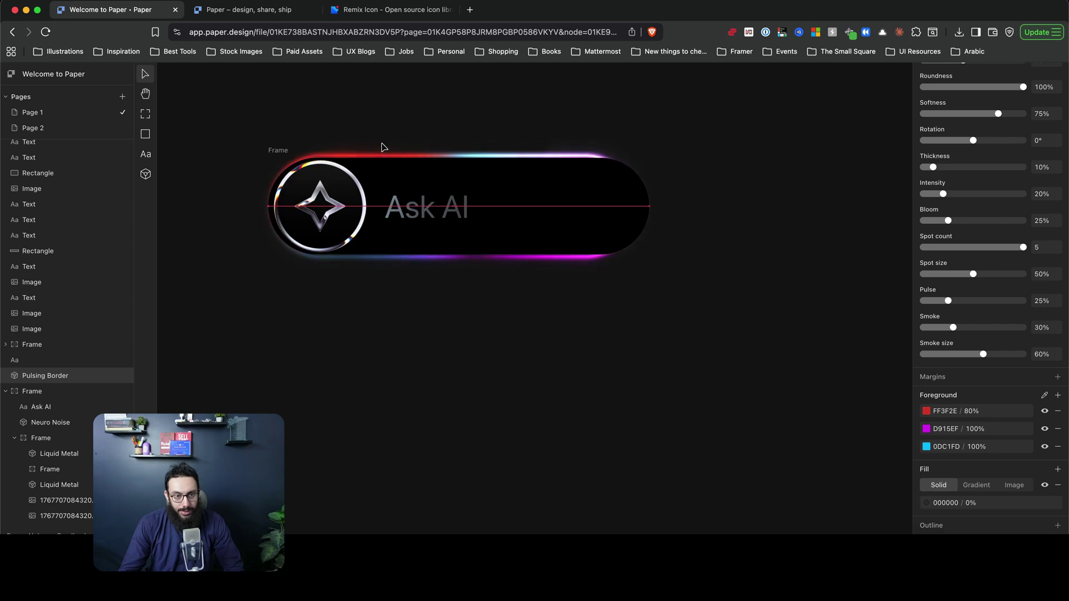
left_click_drag(384, 147, 384, 148)
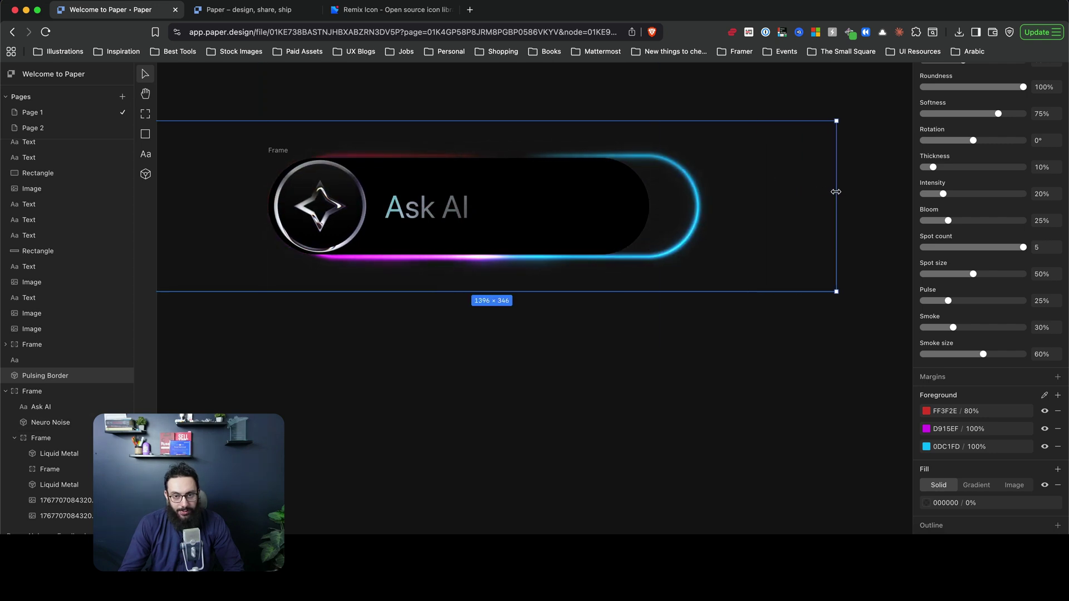
left_click_drag(836, 192, 740, 197)
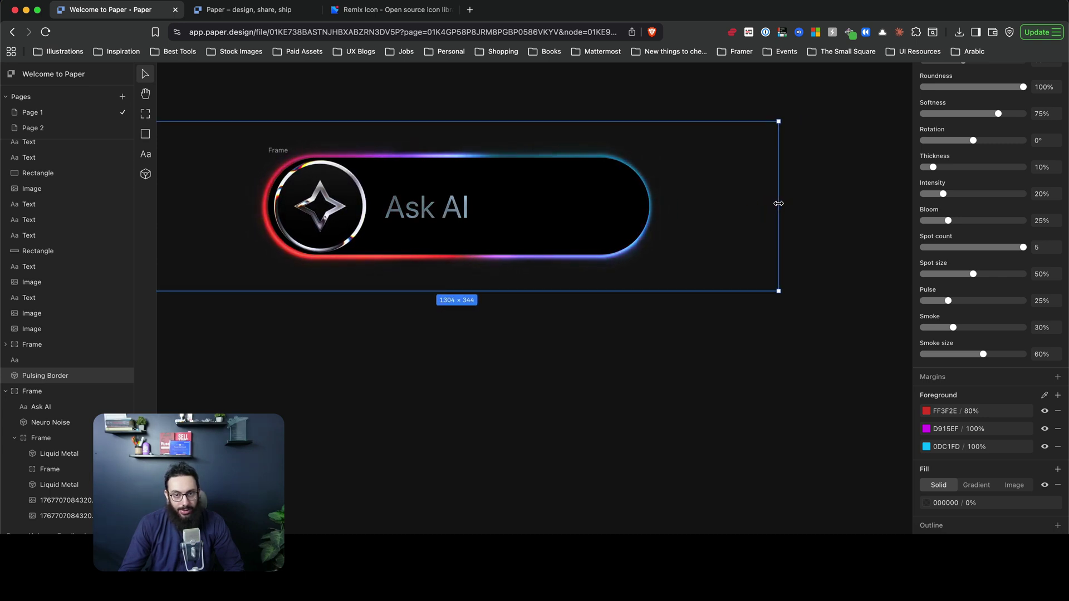
left_click_drag(721, 208, 721, 209)
left_click_drag(775, 230, 810, 267)
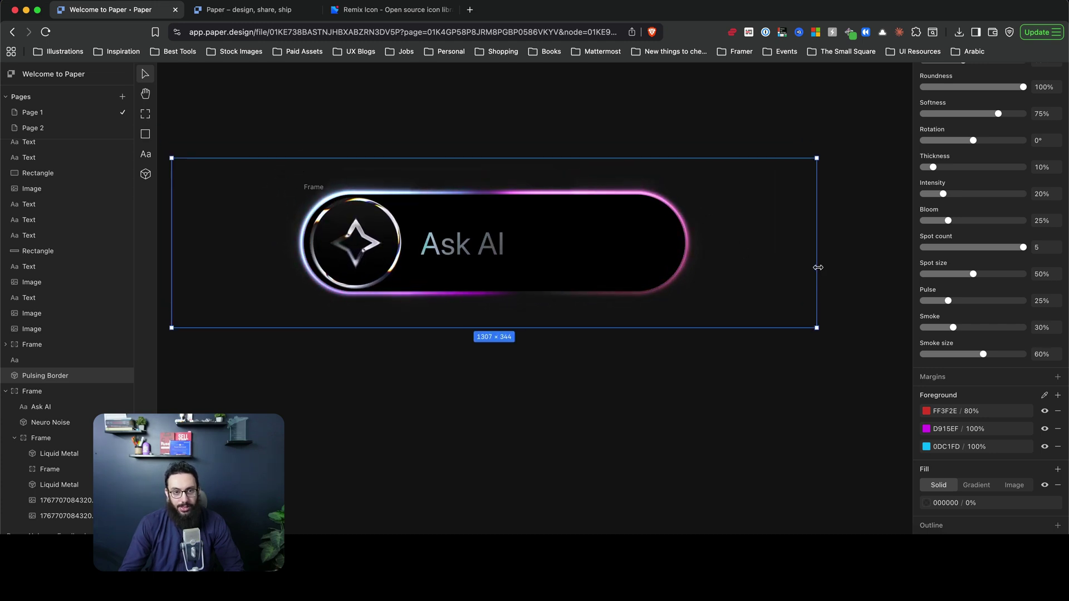
left_click(613, 367)
left_click_drag(613, 367, 642, 384)
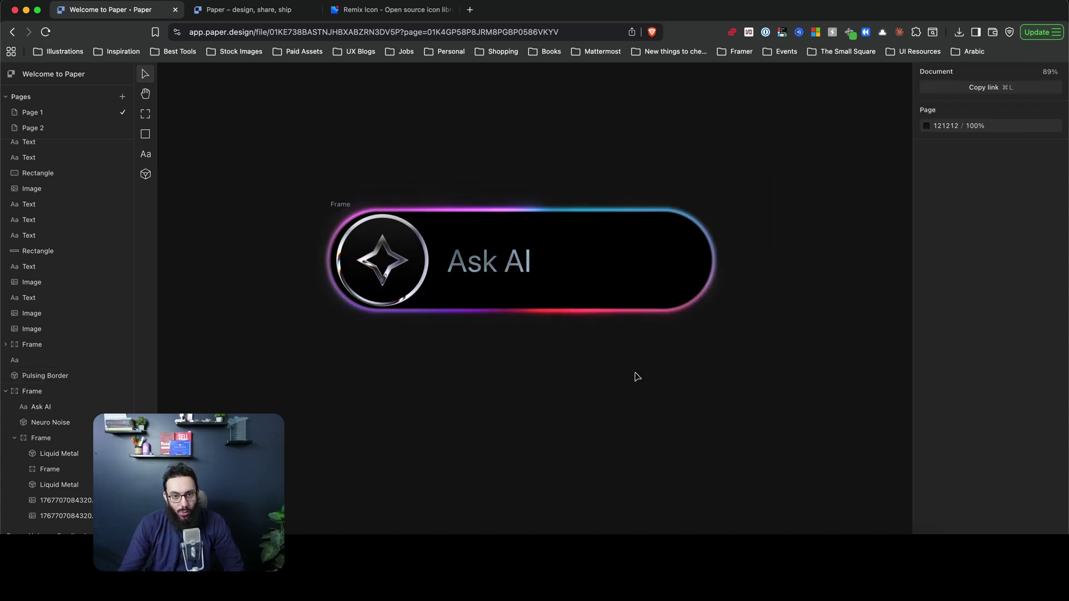
Change the Pulsing Border's purple foreground color to teal 00ACA2
left_click(50, 422)
scroll(1002, 442, "down", 5)
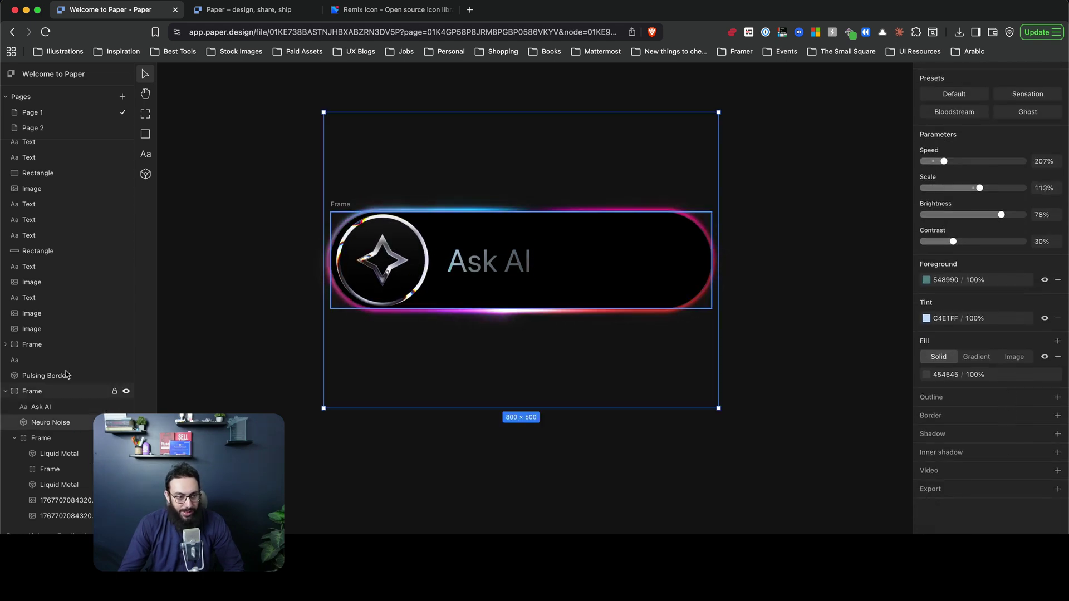
left_click(44, 375)
scroll(940, 288, "down", 5)
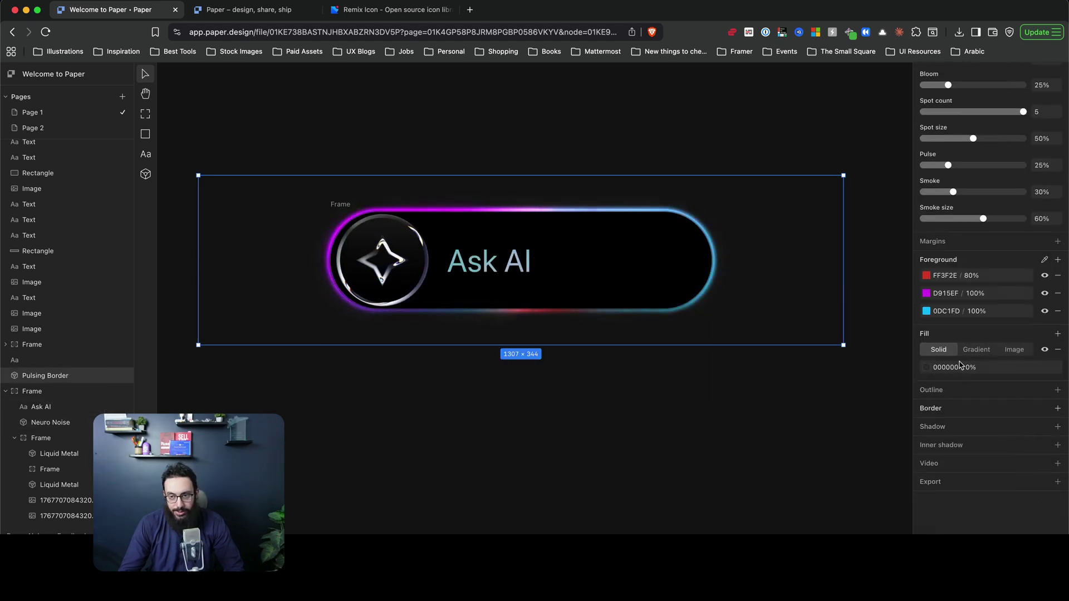
left_click(927, 293)
left_click_drag(777, 417, 780, 368)
Change the Pulsing Border's red foreground color to pale lavender DDDBFF, keeping 80% opacity
left_click(926, 276)
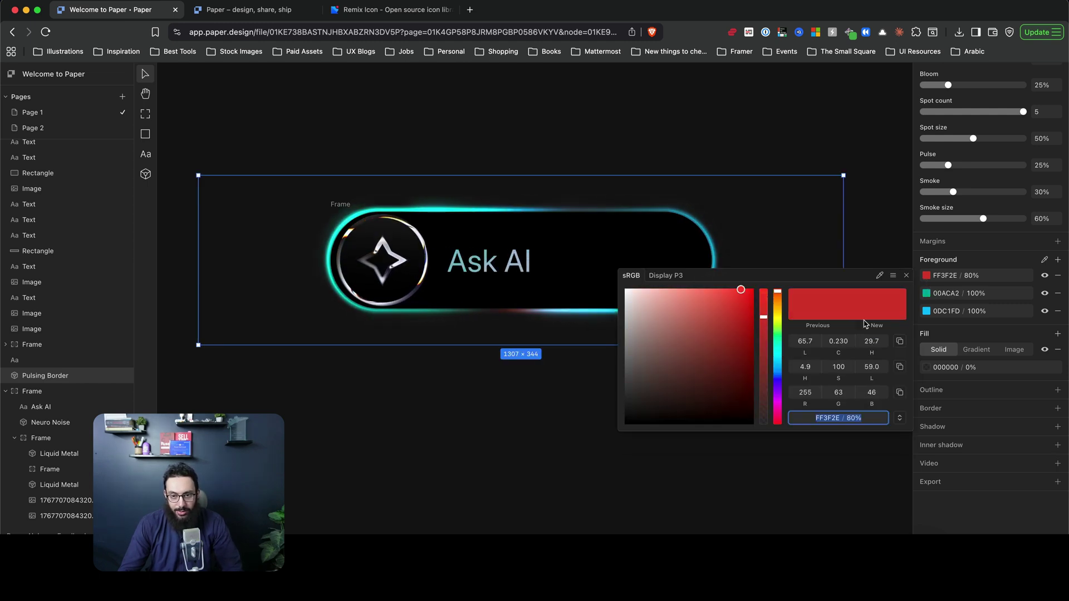
left_click(779, 385)
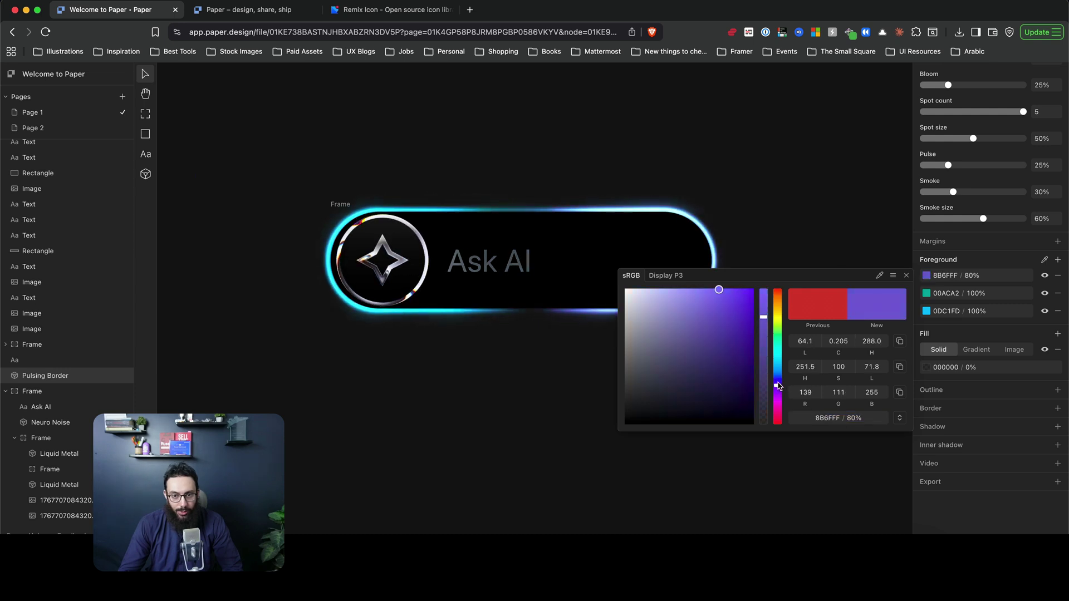
left_click_drag(718, 290, 648, 262)
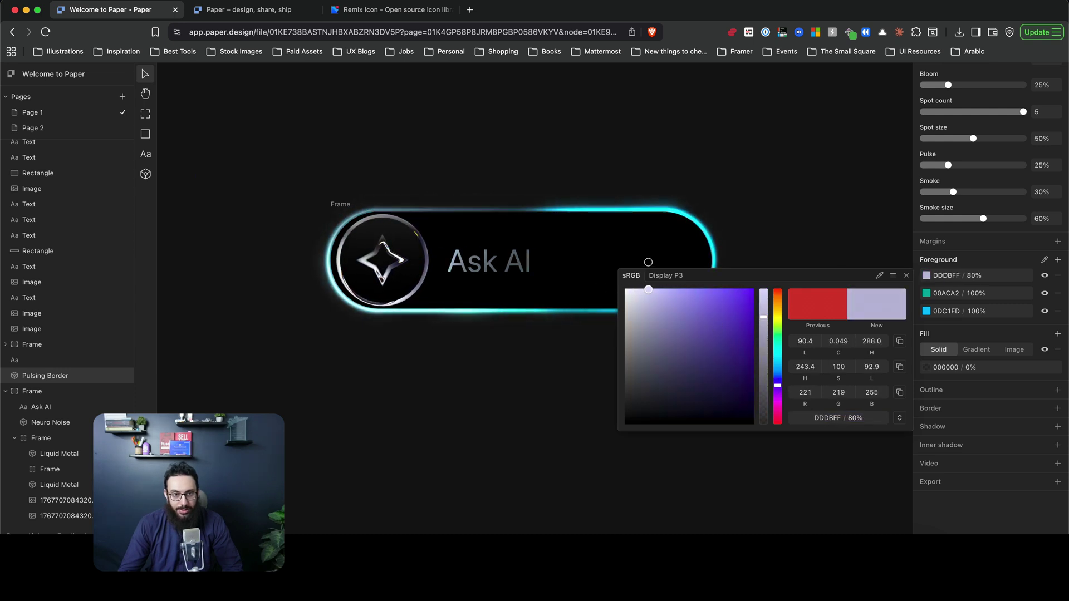
left_click(812, 183)
left_click(674, 139)
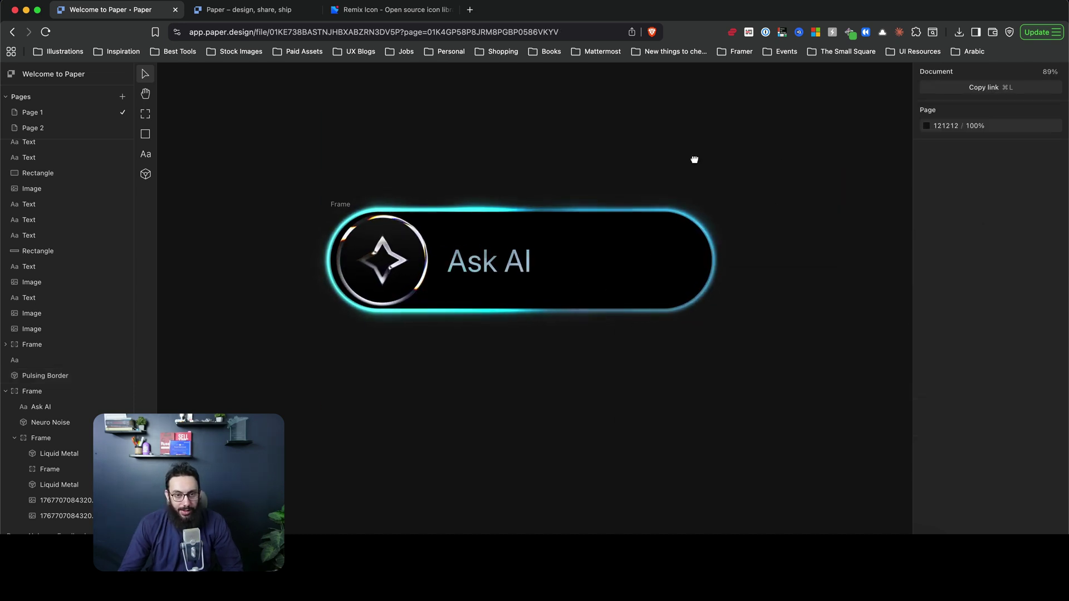
Review the shader parameters of the Liquid Metal layer in the icon frame and of the Pulsing Border around the pill
scroll(694, 160, "up", 2)
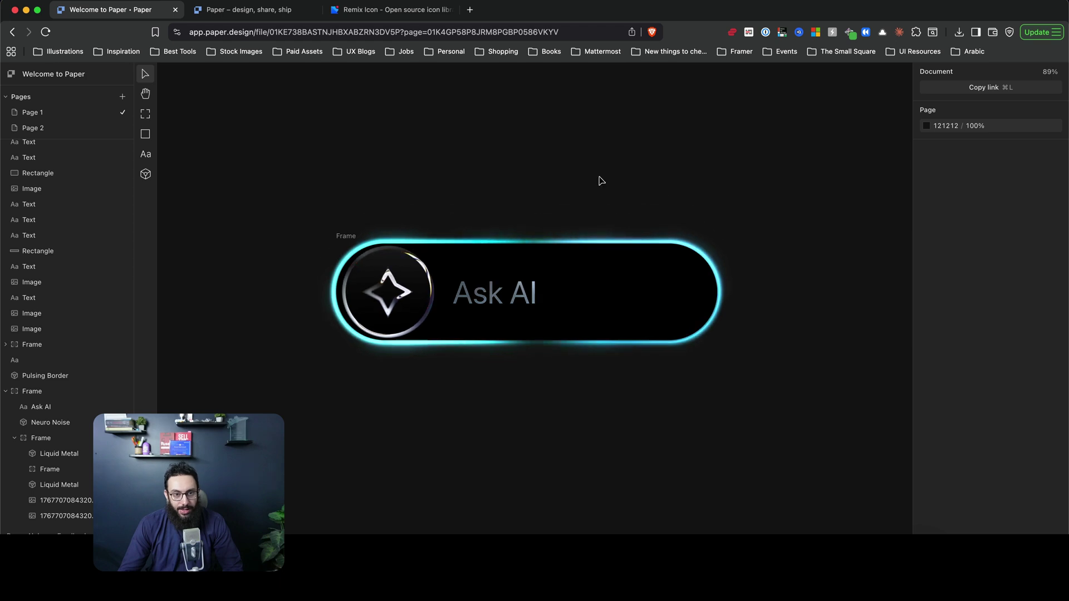
left_click(392, 274)
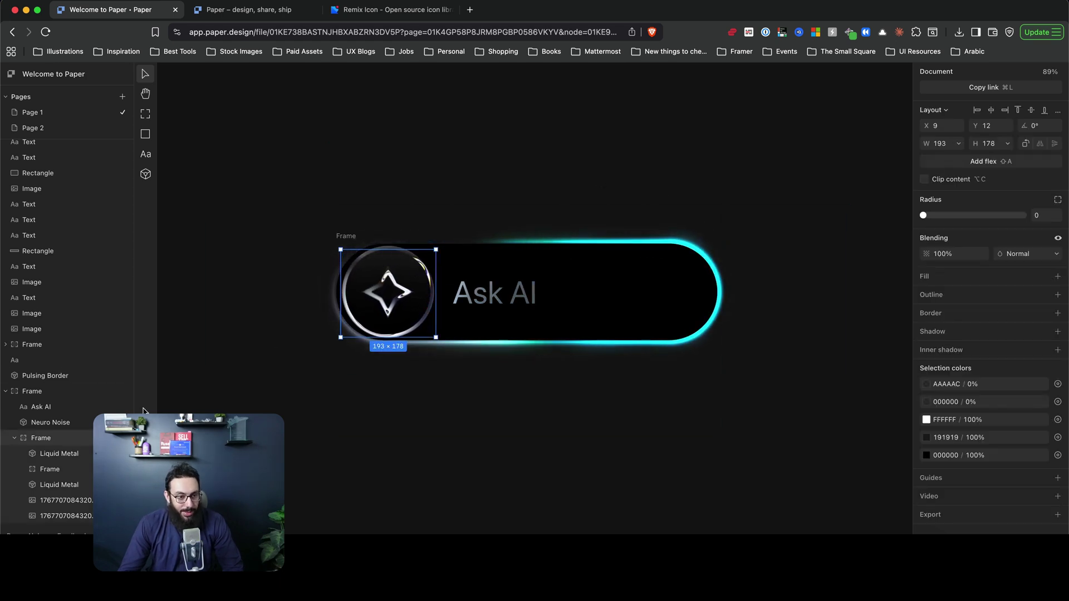
left_click(58, 454)
scroll(1045, 395, "down", 4)
scroll(1044, 395, "down", 1)
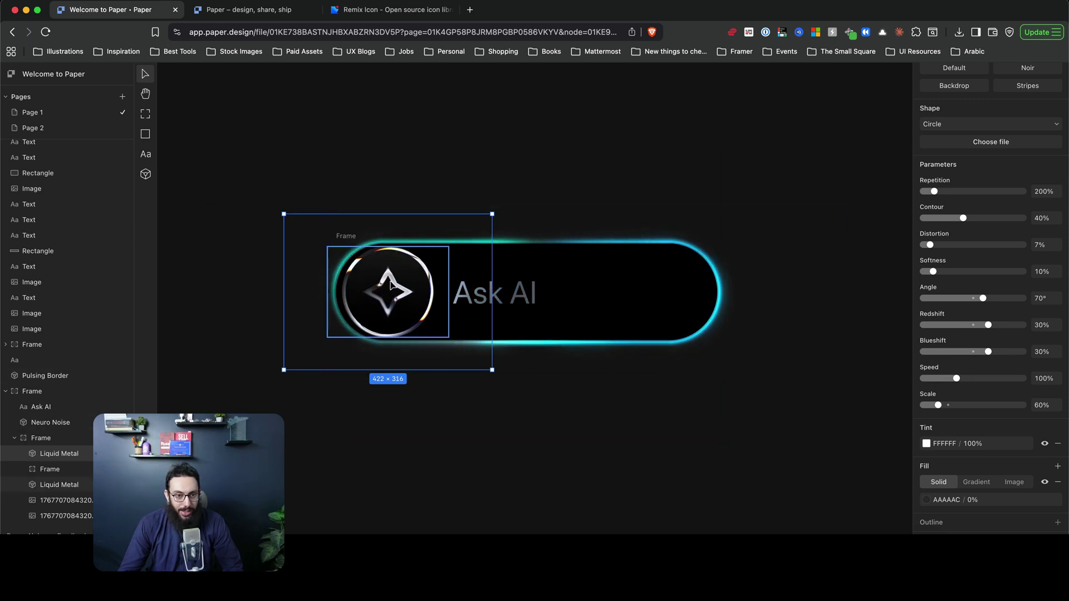
left_click(841, 289)
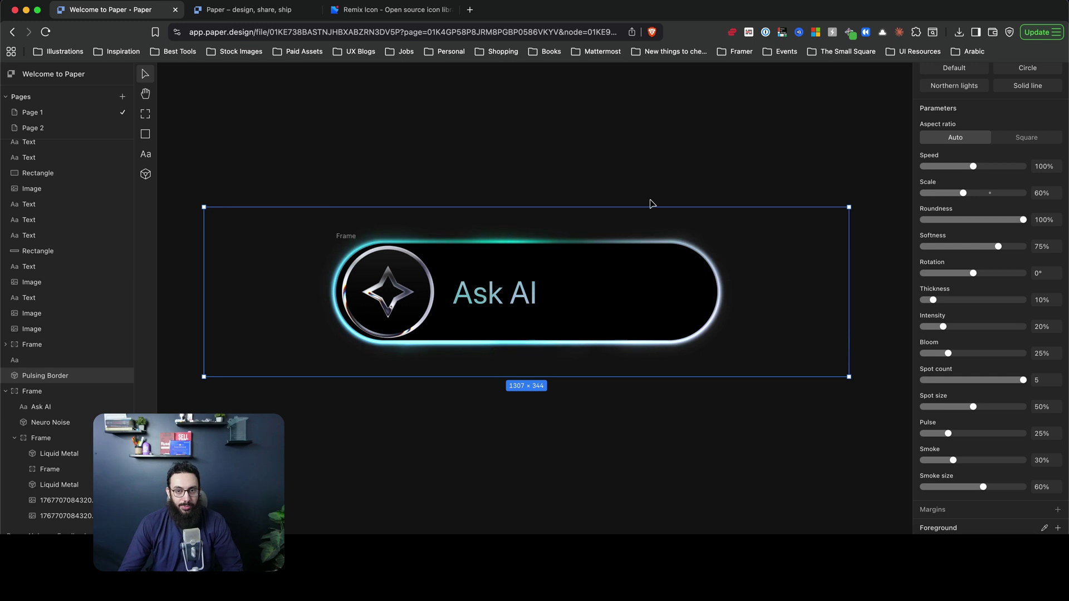
left_click(629, 172)
scroll(632, 175, "down", 2)
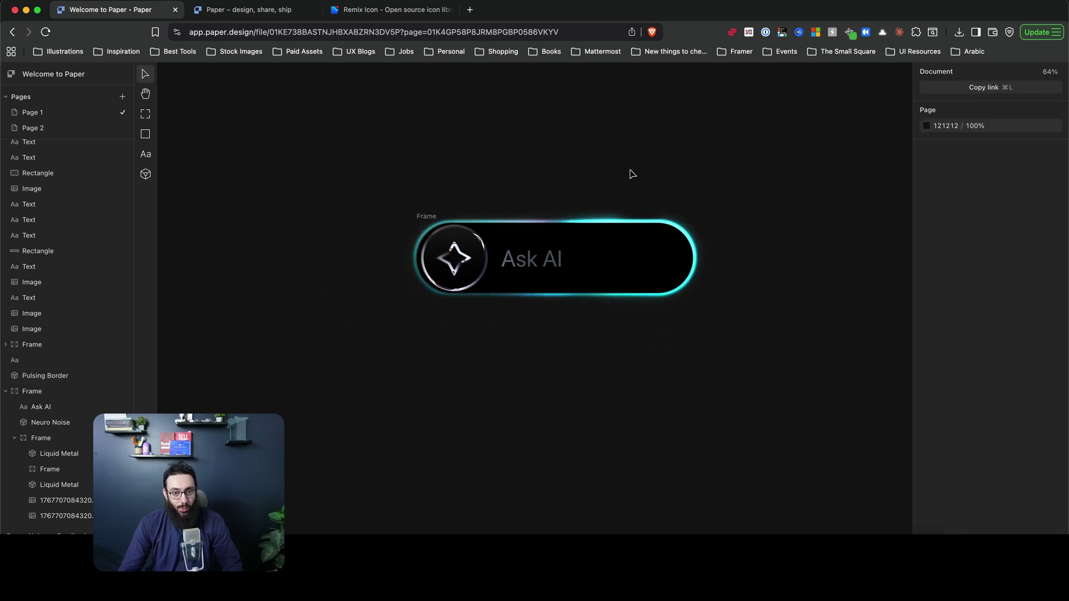
Review the Neuro Noise settings over the text and compare the recreated Ask AI button with the original one on the canvas
left_click(532, 264)
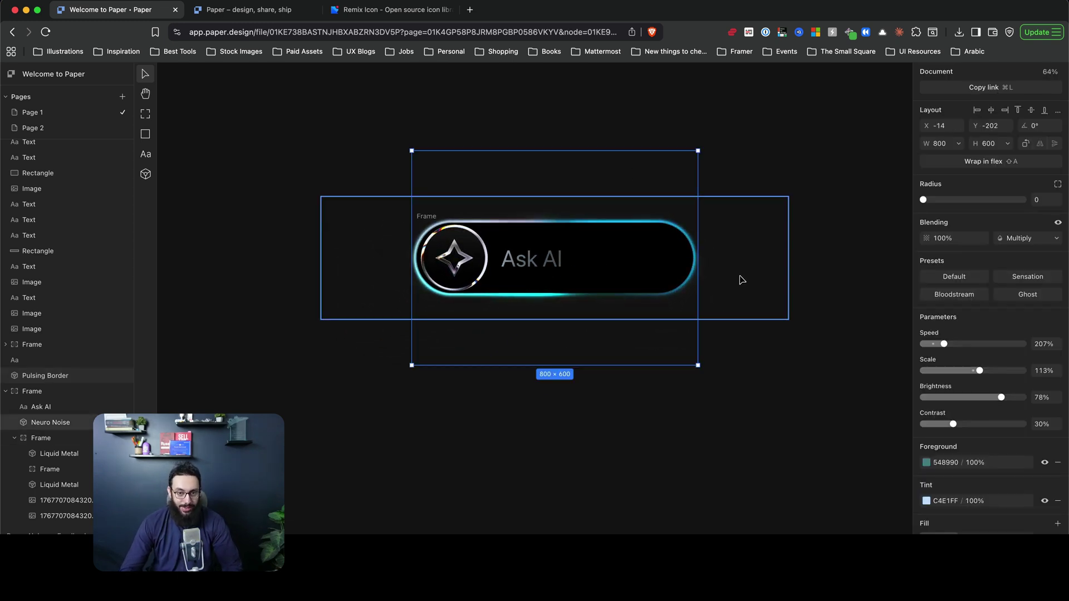
scroll(739, 279, "down", 5)
scroll(709, 401, "up", 5)
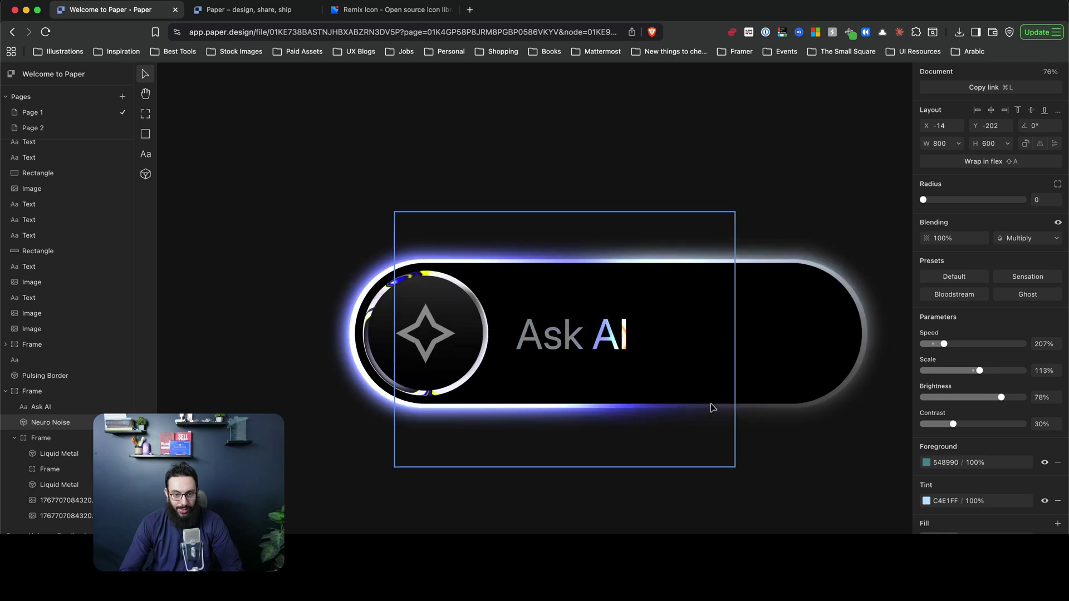
scroll(709, 348, "down", 4)
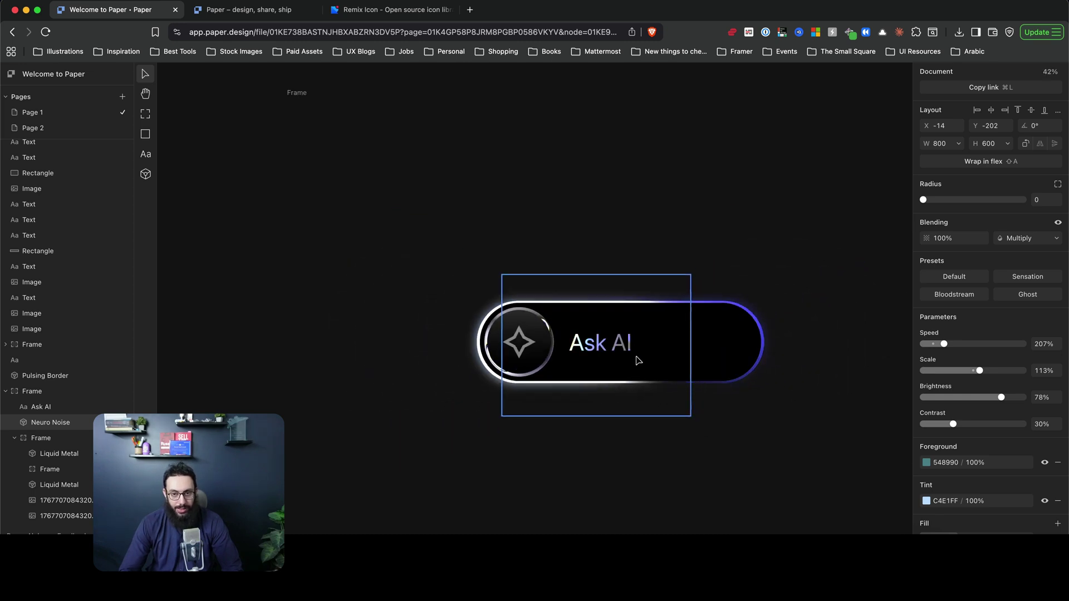
scroll(641, 355, "up", 4)
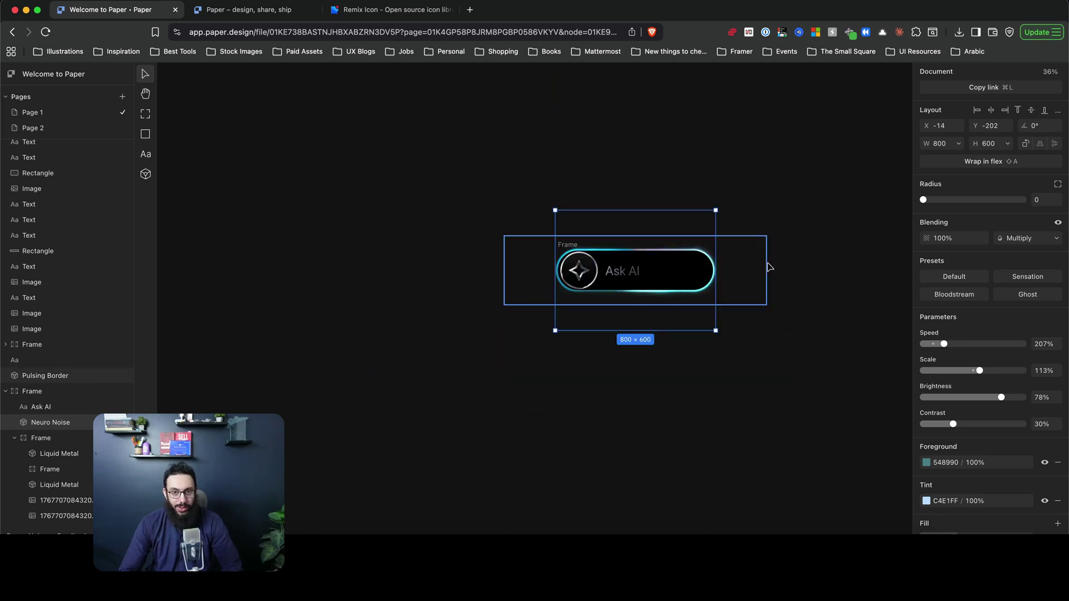
left_click(777, 268)
scroll(687, 274, "up", 5)
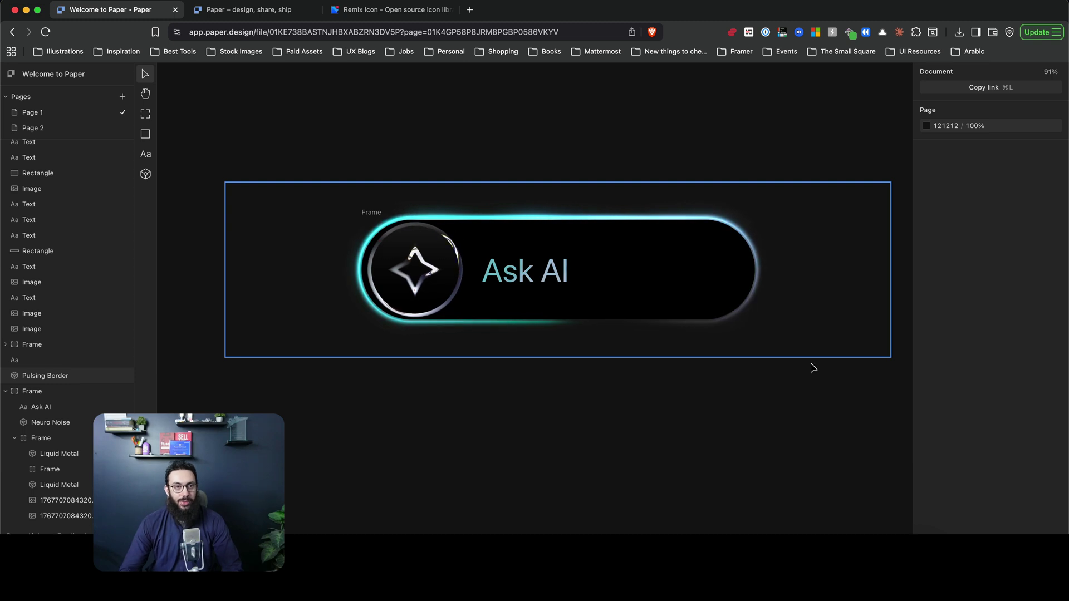